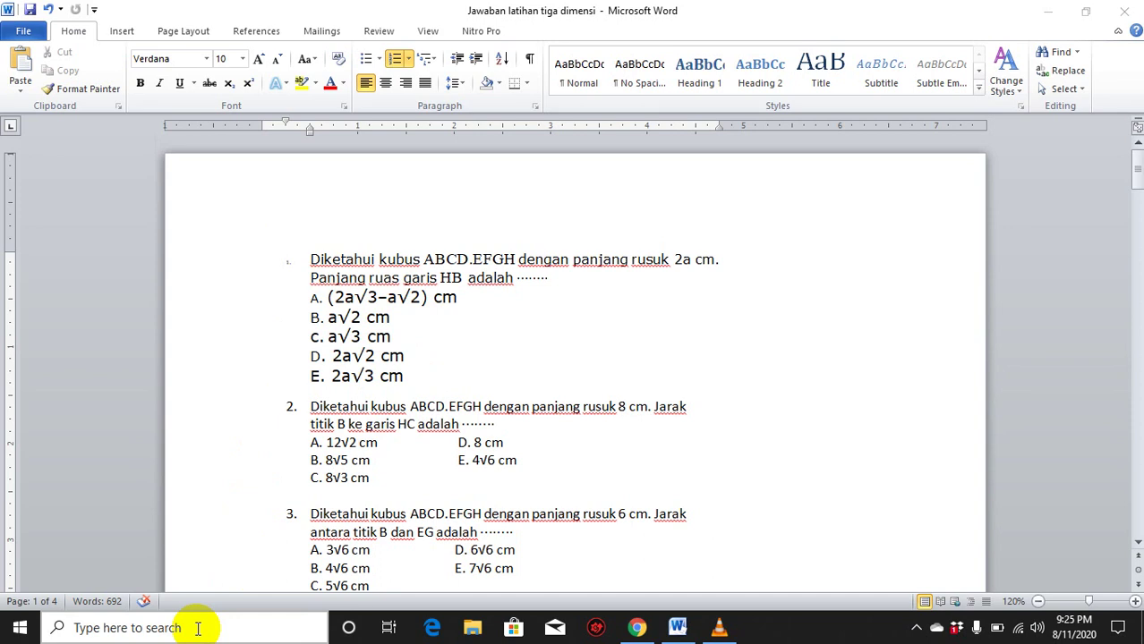
# - Open Snipping Tool and capture question 1 of the Word document with its answer options A to E
pyautogui.click(198, 627)
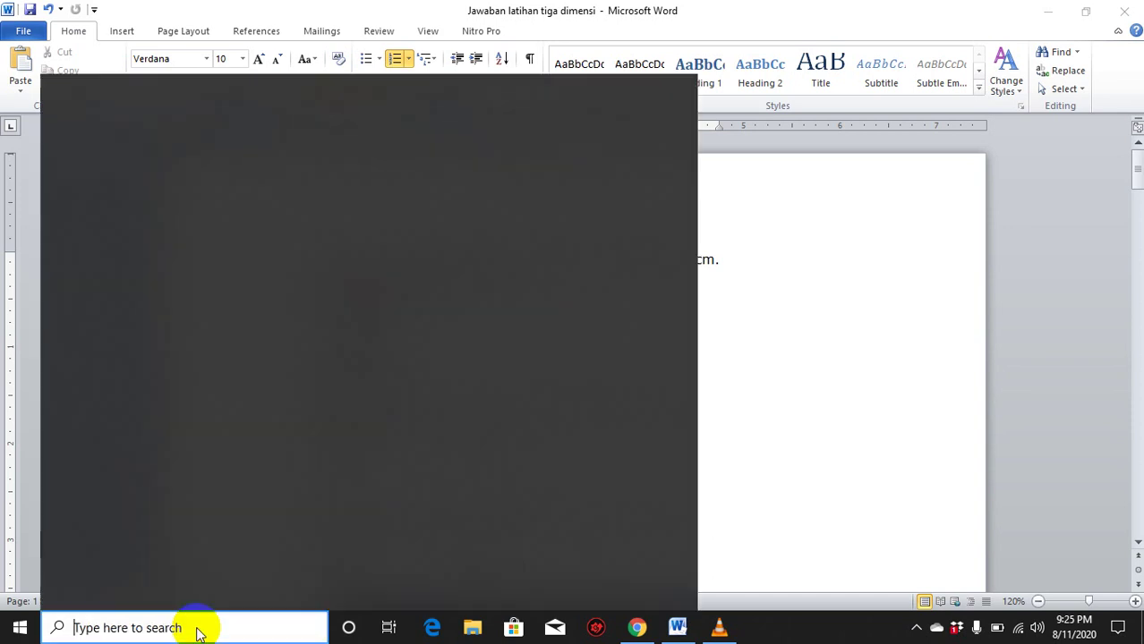
pyautogui.write('s')
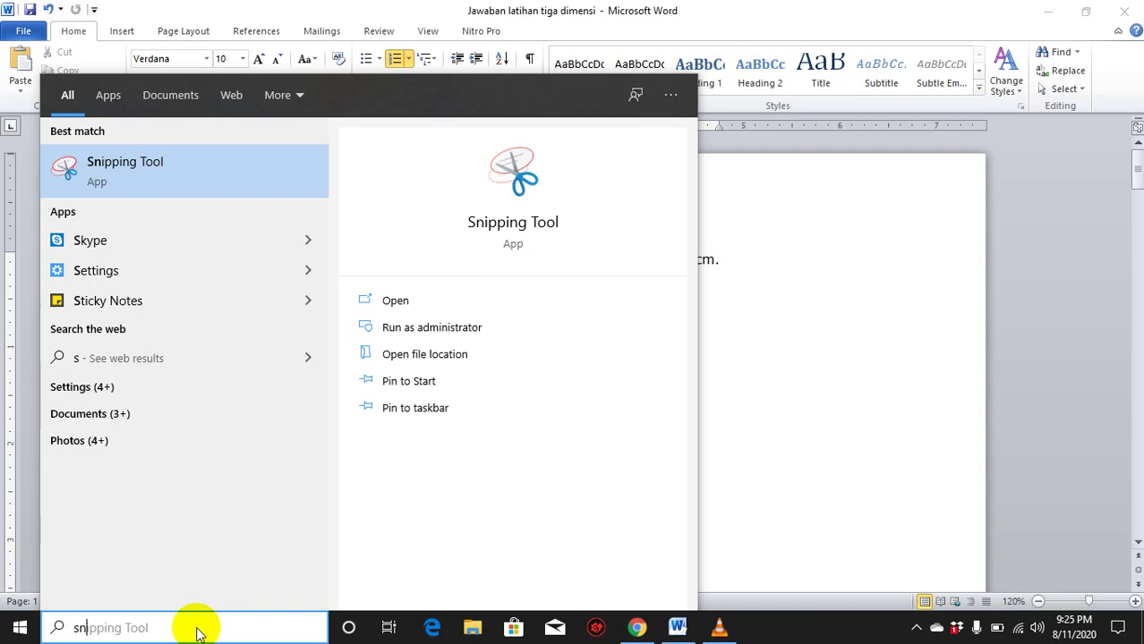
pyautogui.write('n')
pyautogui.click(173, 161)
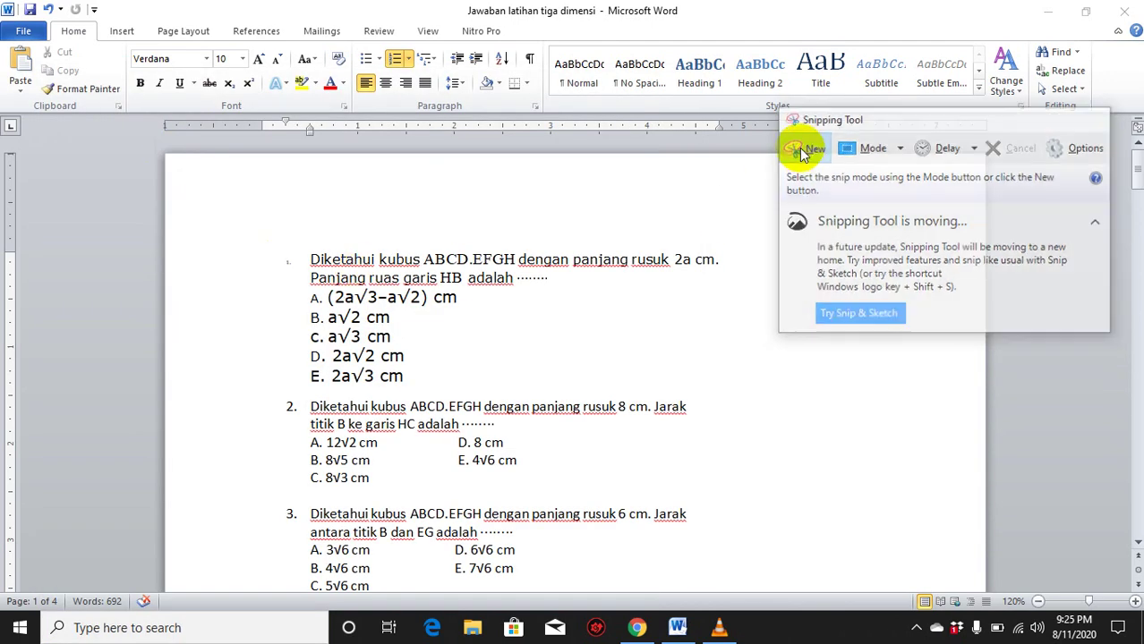
pyautogui.click(799, 148)
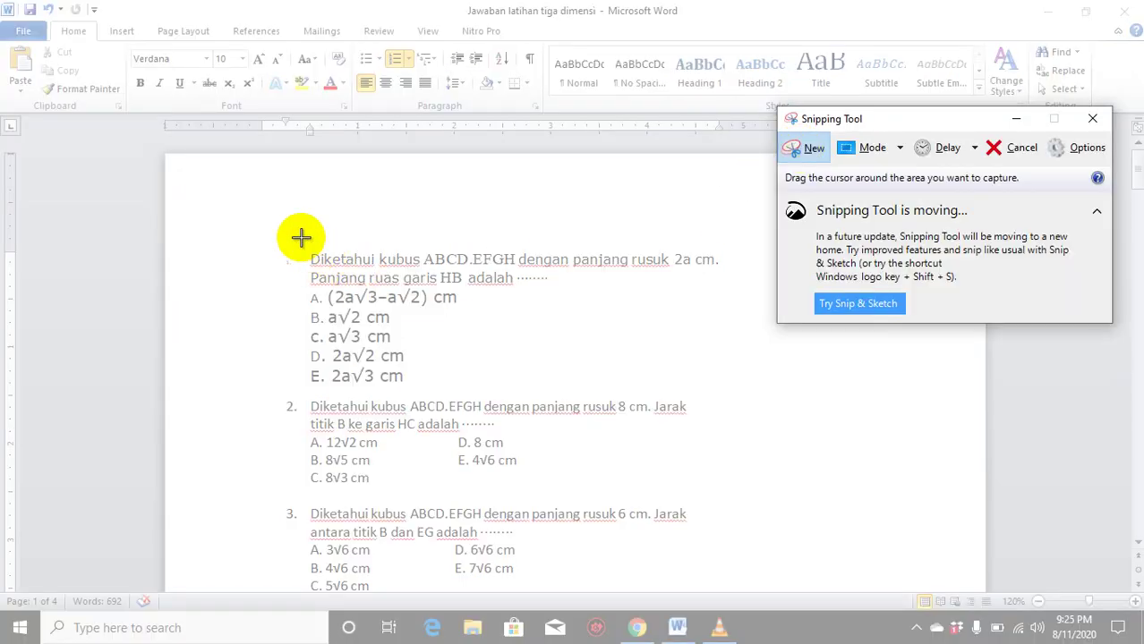
pyautogui.moveTo(303, 243); pyautogui.dragTo(725, 388)
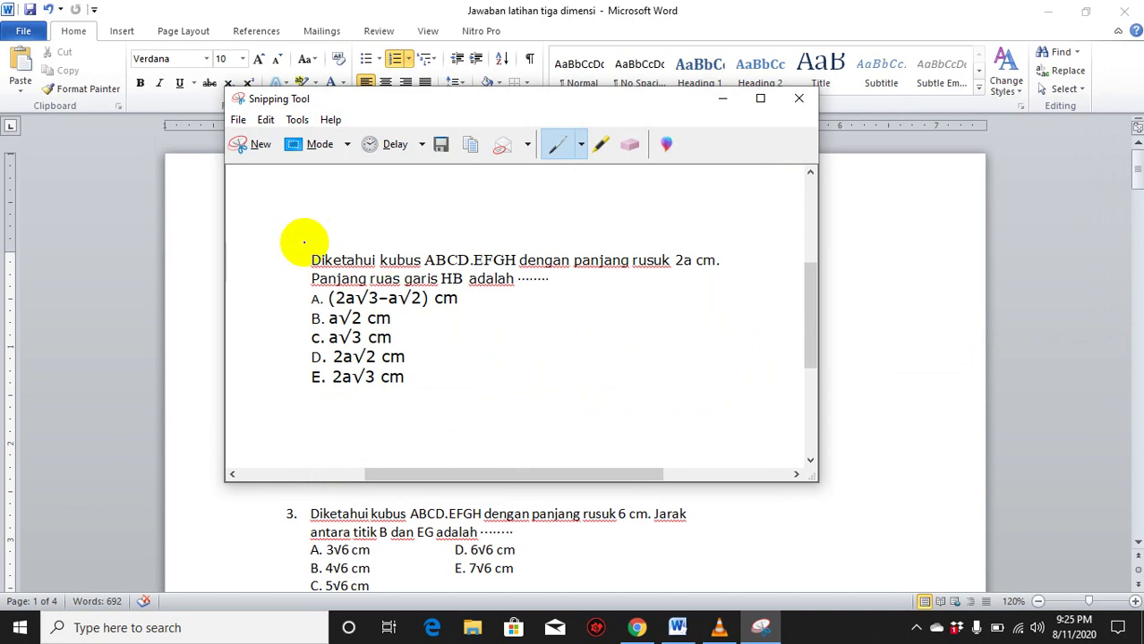
# - Bring up the save options for the question 1 snip, cancel them, and close Snipping Tool without saving
pyautogui.click(442, 145)
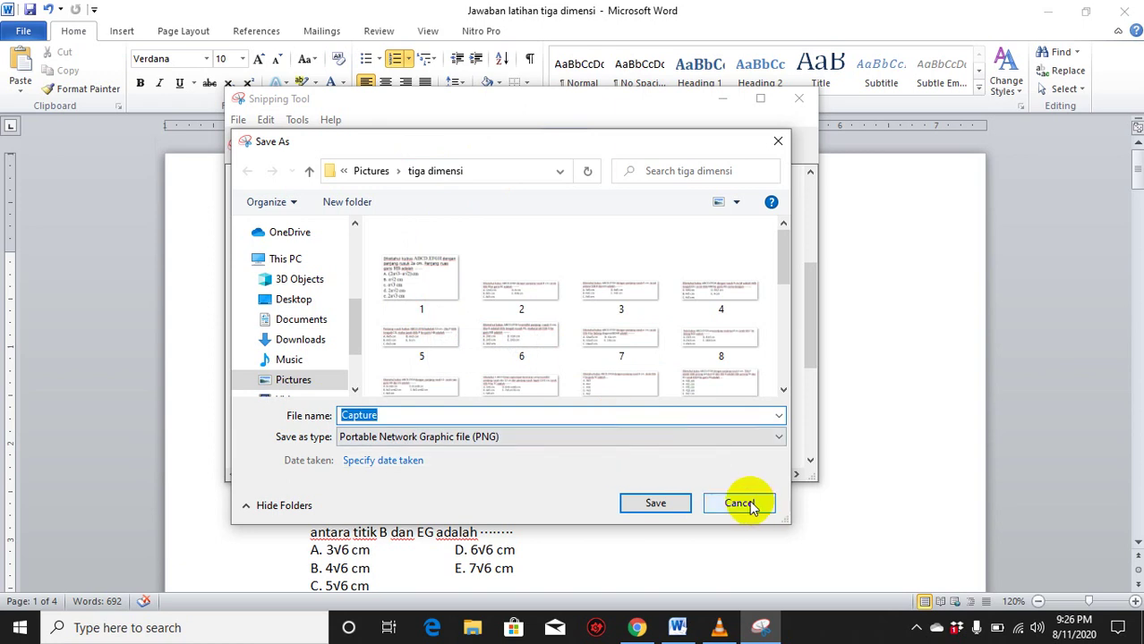
pyautogui.click(774, 143)
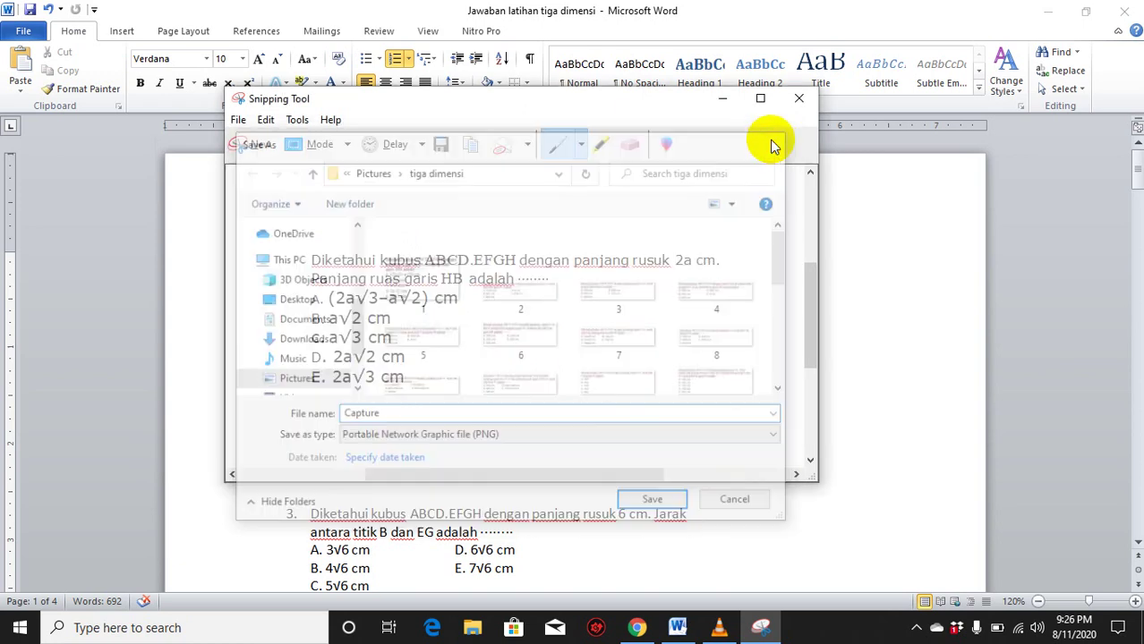
pyautogui.click(797, 97)
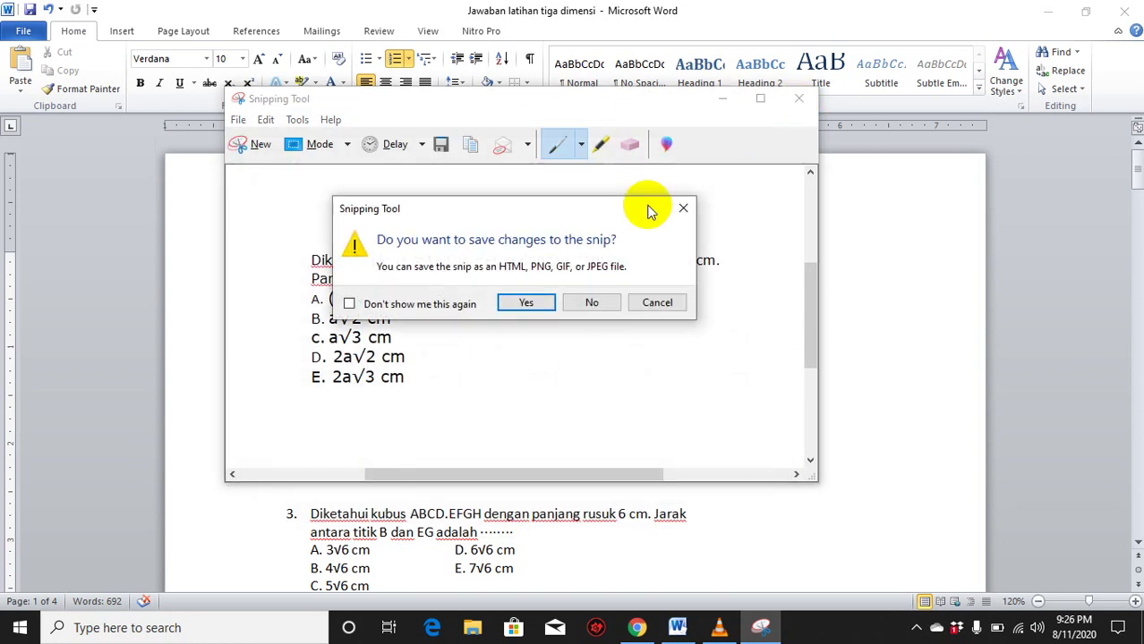
pyautogui.click(596, 304)
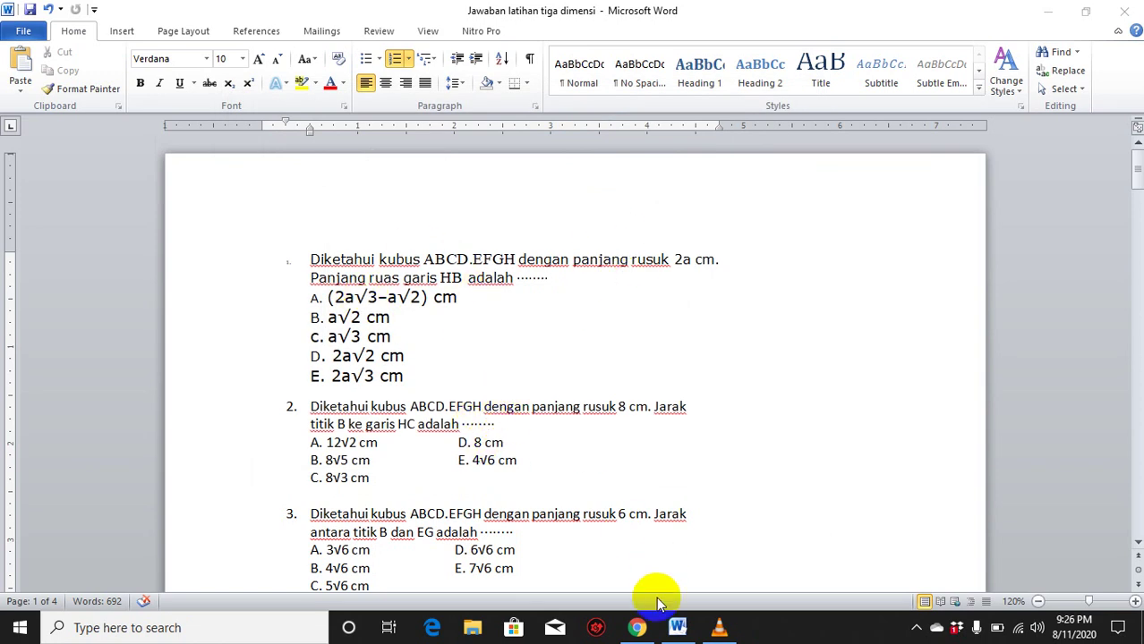
# - Switch to Google Drive in Chrome and open the UH 2020-2021 GANJIL folder
pyautogui.click(636, 627)
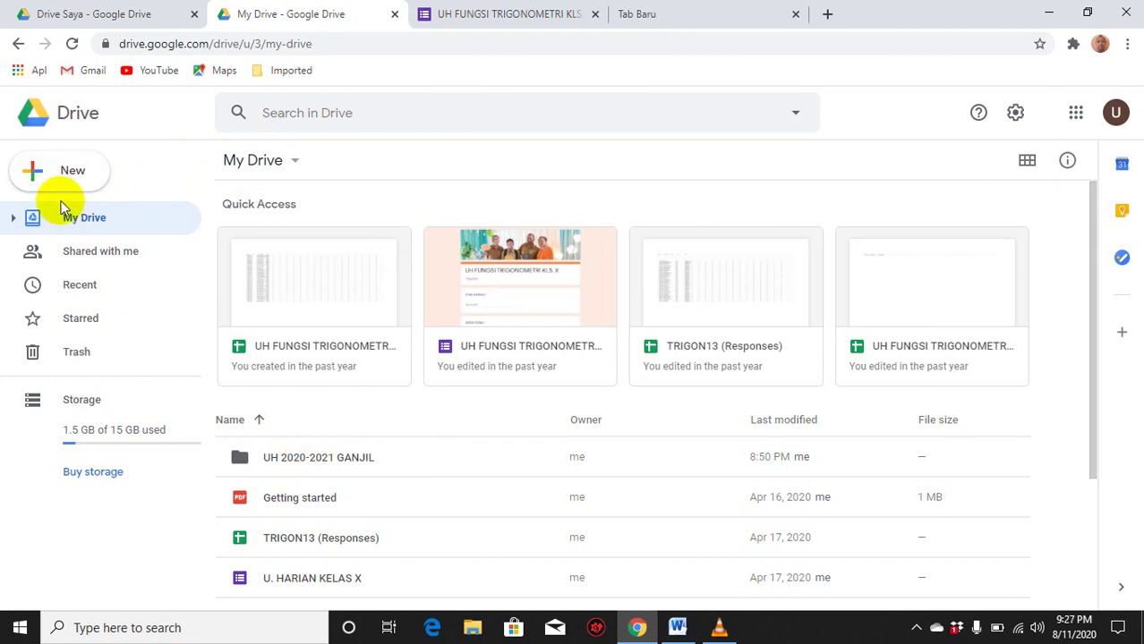
pyautogui.click(47, 177)
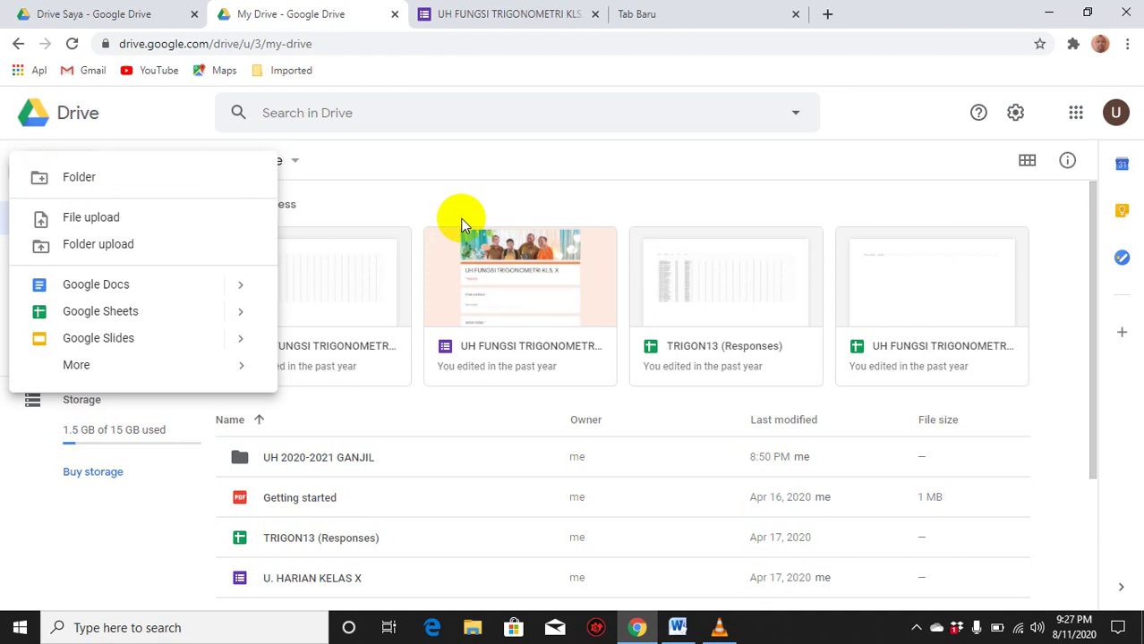
pyautogui.click(428, 194)
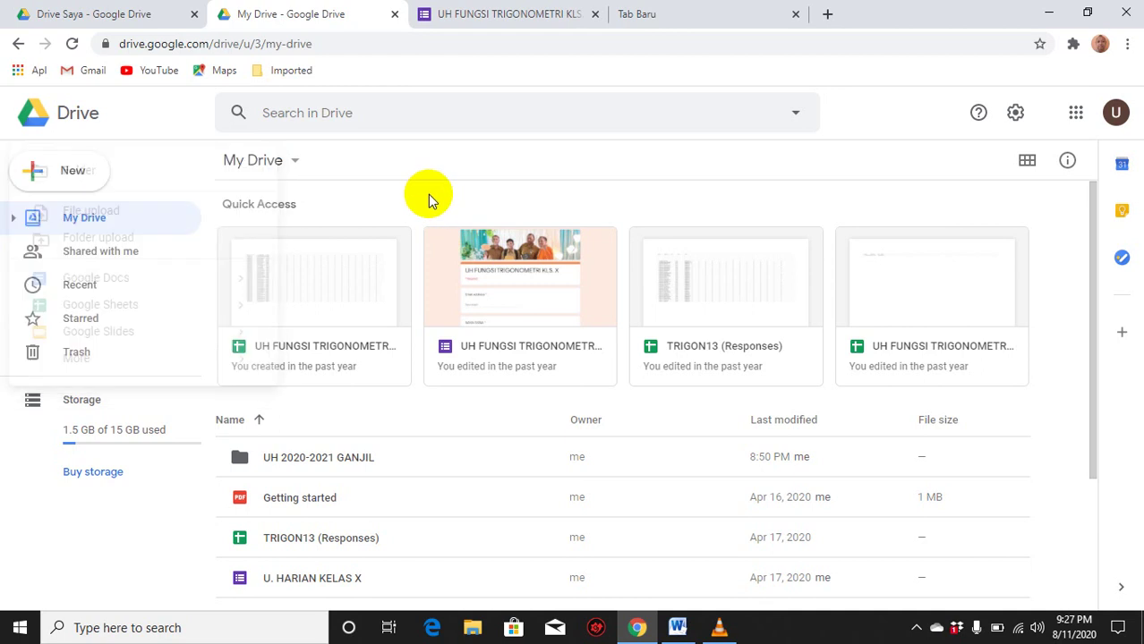
pyautogui.doubleClick(293, 459)
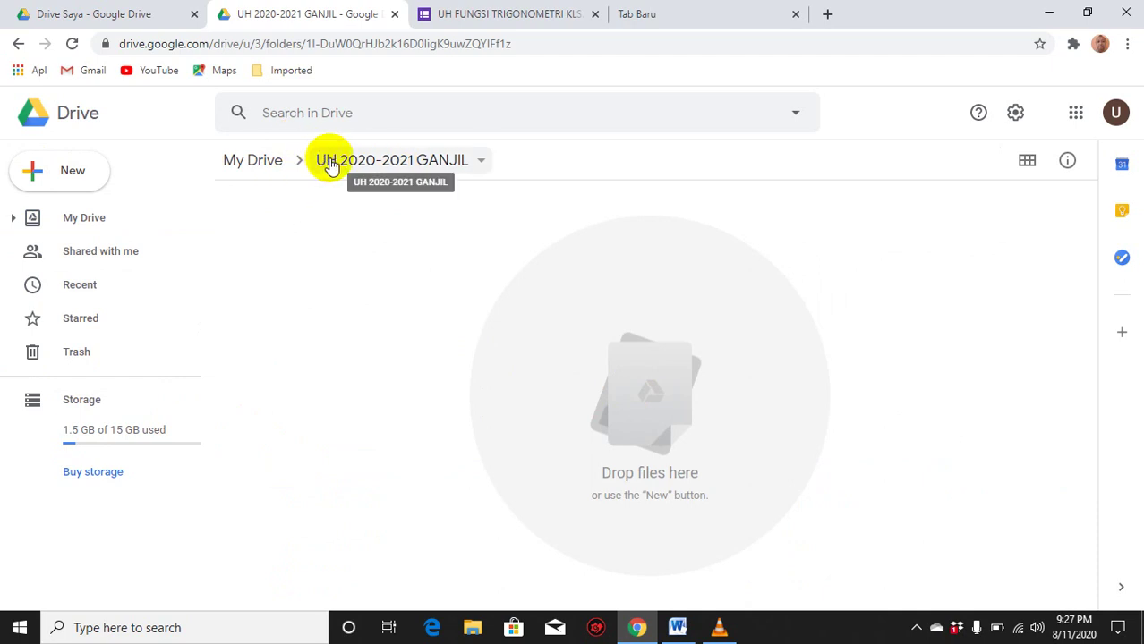
# - Create a blank Google Forms form inside the UH 2020-2021 GANJIL folder
pyautogui.click(36, 171)
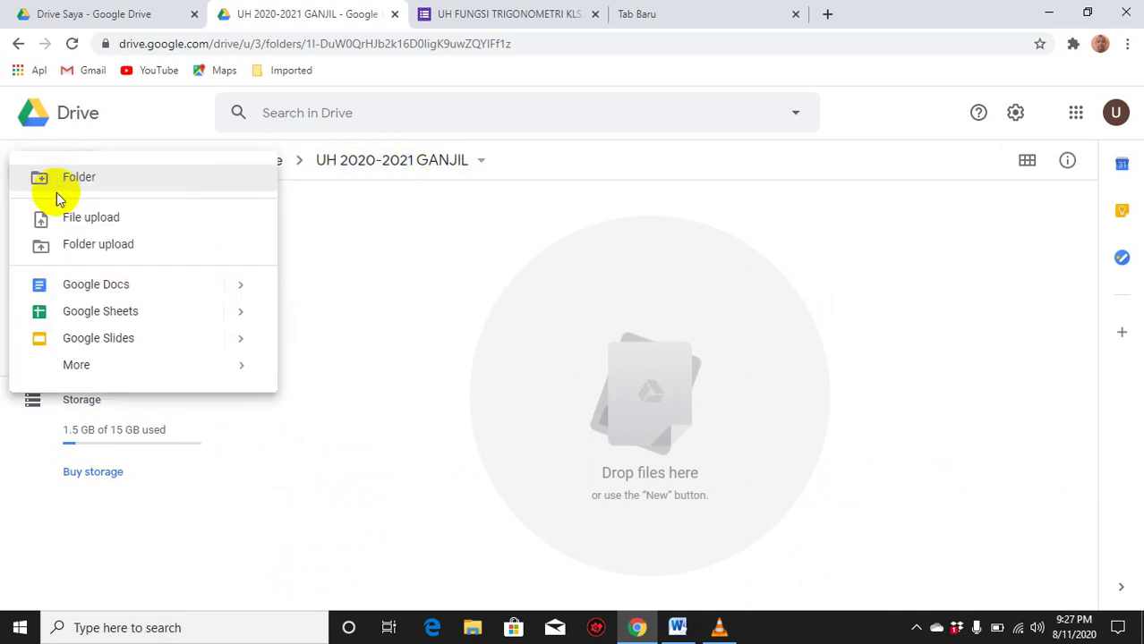
pyautogui.moveTo(79, 367)
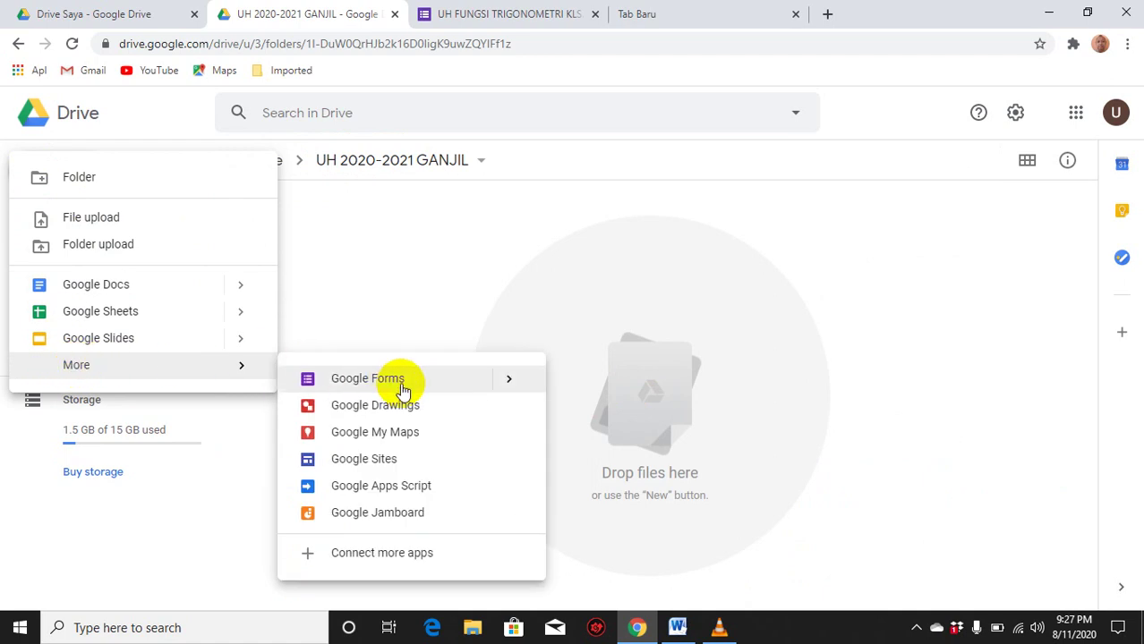
pyautogui.click(364, 379)
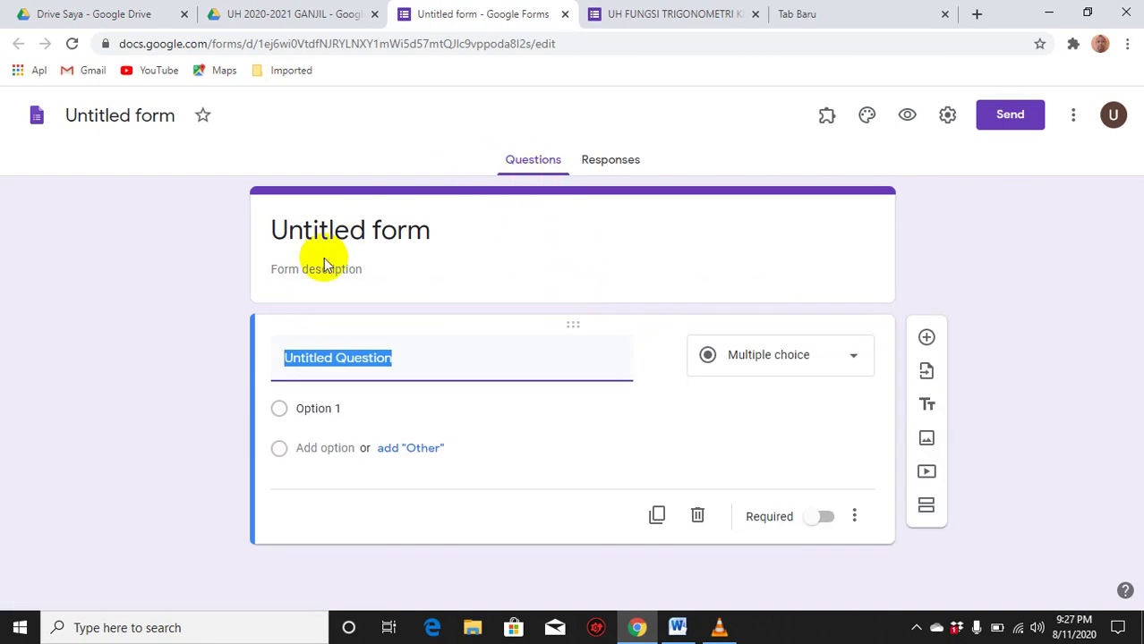
# - Name the form "UH Dimensi Tiga Kelas XII" and apply the same text as its title
pyautogui.click(101, 111)
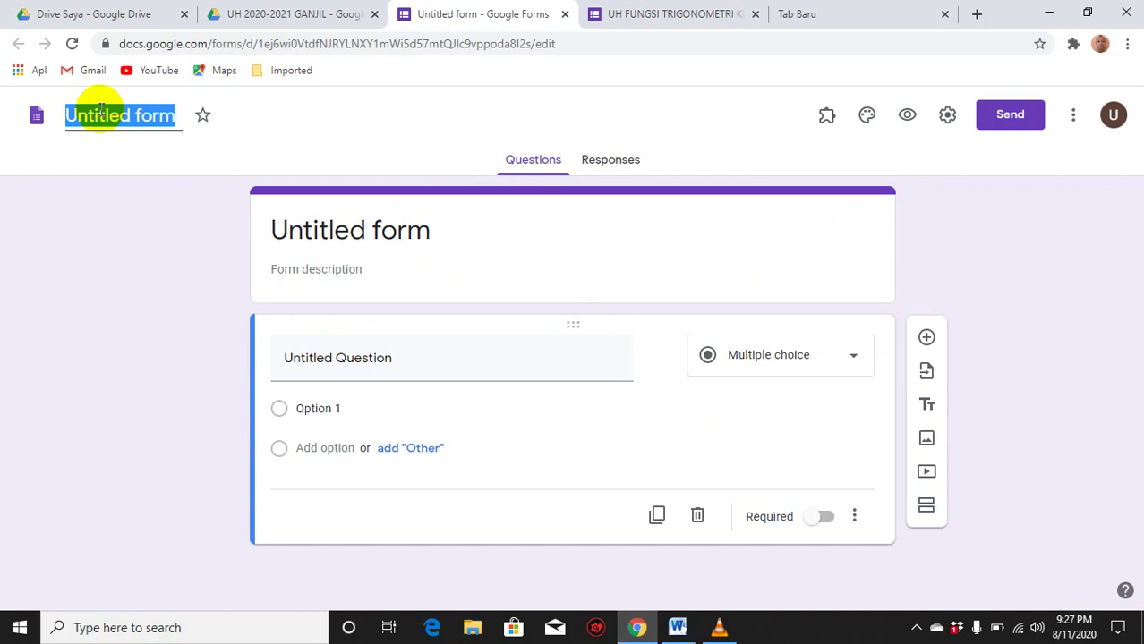
pyautogui.write('UH')
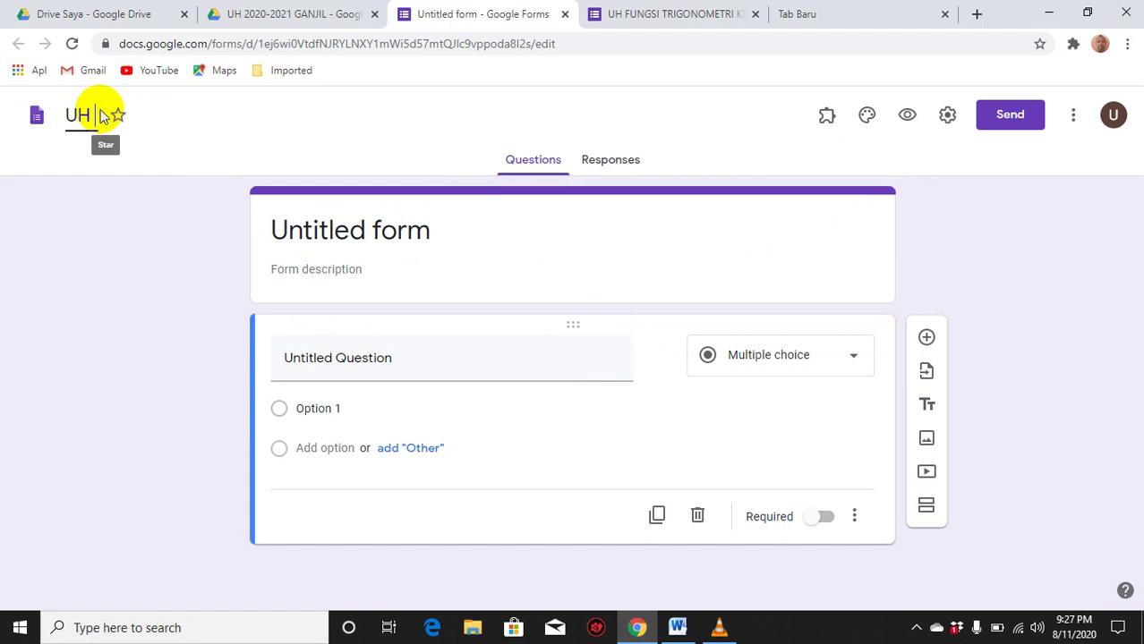
pyautogui.write(' Dime')
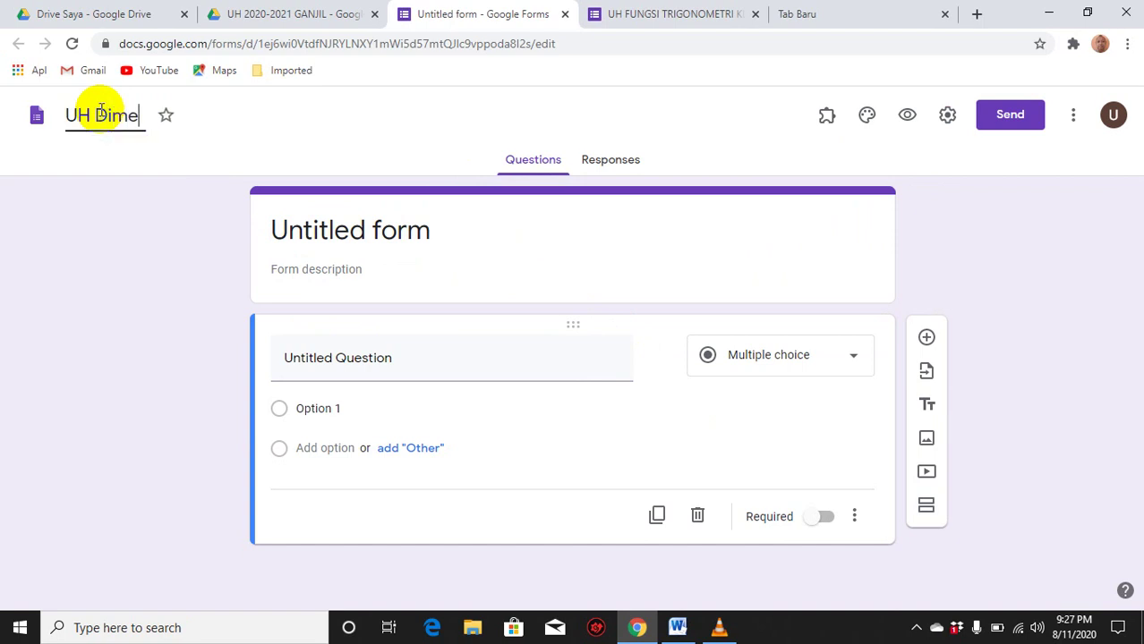
pyautogui.write('nsi Ti')
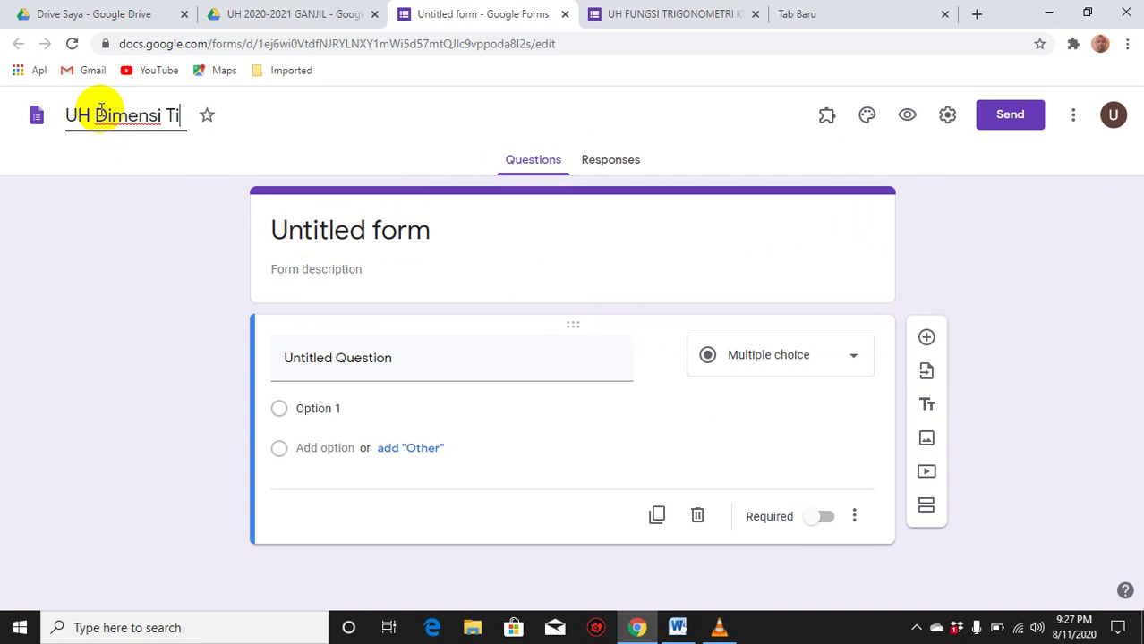
pyautogui.write('ga Kelas XII')
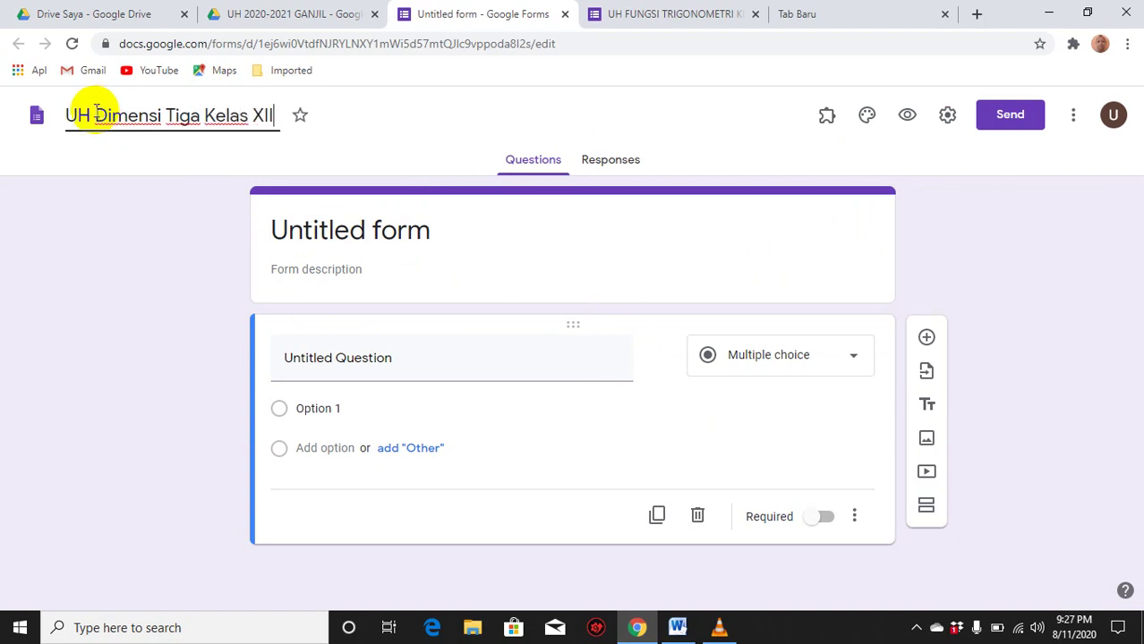
pyautogui.click(349, 231)
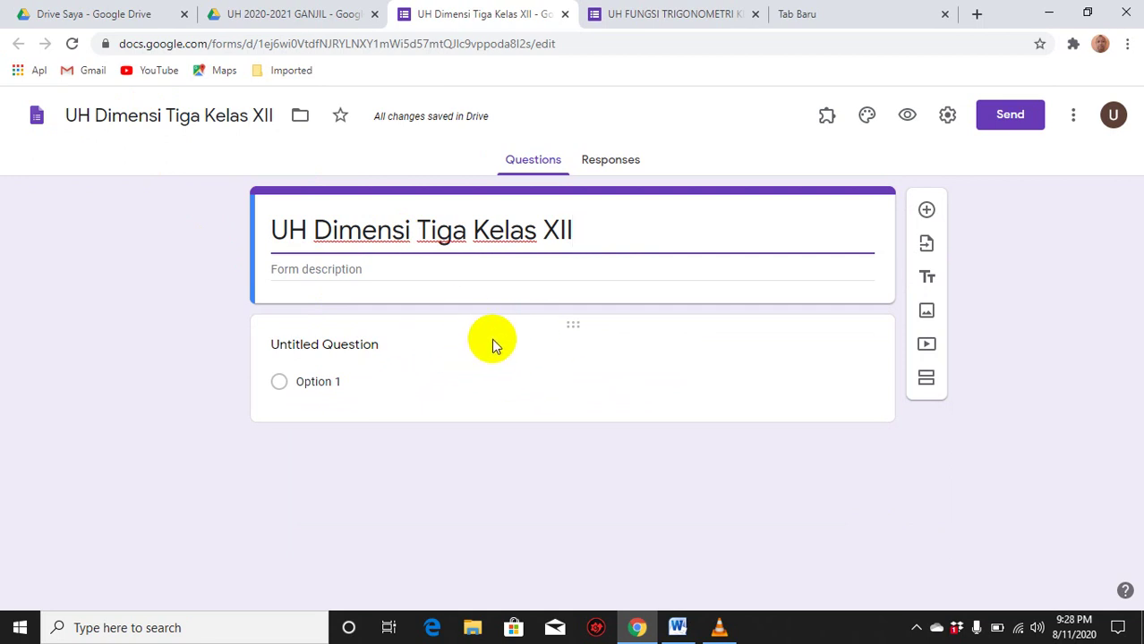
# - Turn the untitled question into a required short-answer question titled "NAMA SISWA"
pyautogui.click(354, 346)
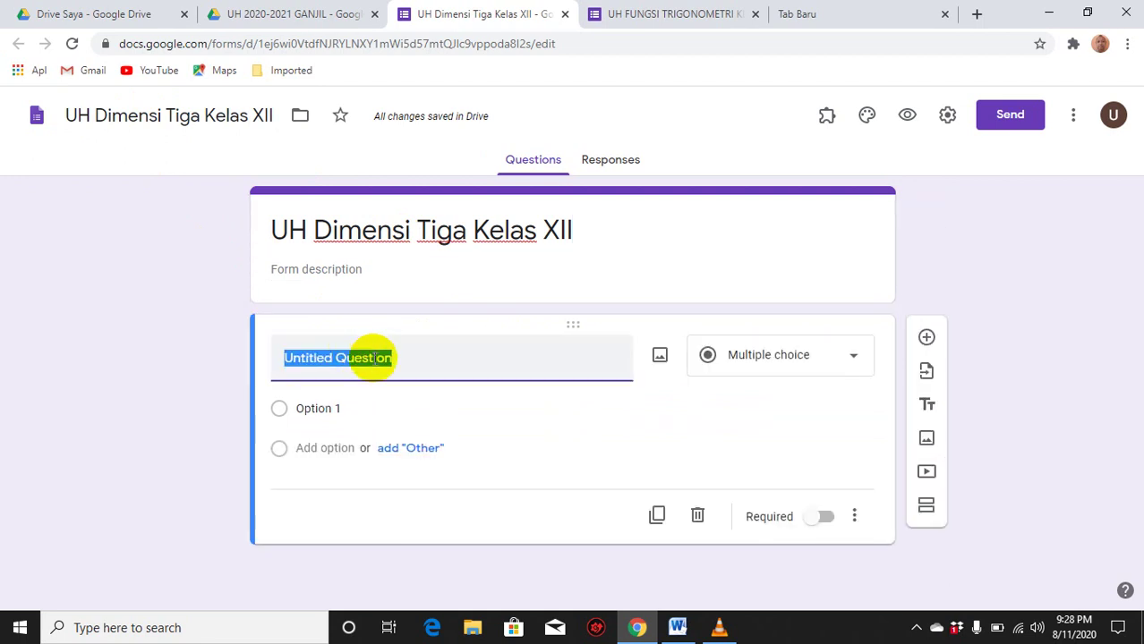
pyautogui.write('NAMA SIS')
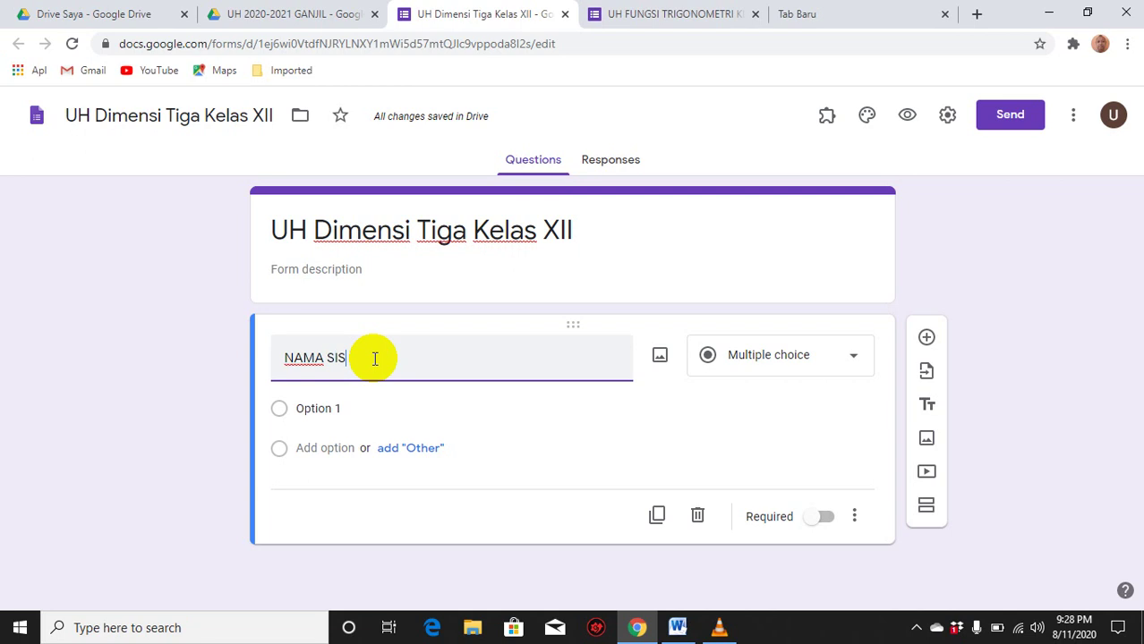
pyautogui.write('WA')
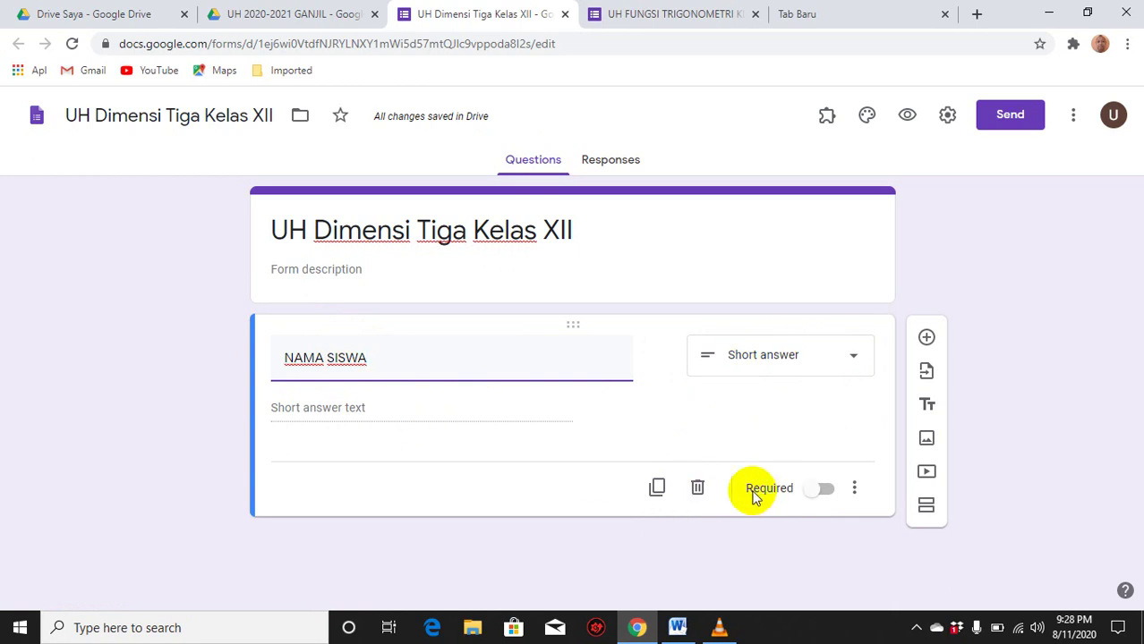
pyautogui.click(821, 490)
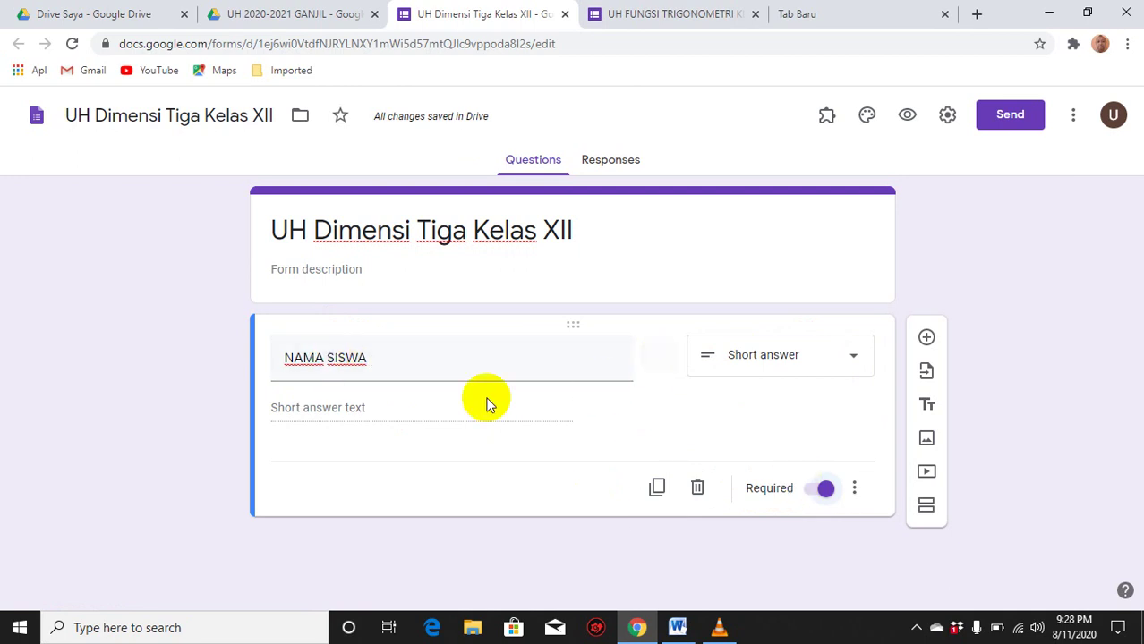
# - Add a required short-answer question "TOKEN" validated as text containing the access token, with the custom error text "Dilarang Masuk"
pyautogui.click(926, 340)
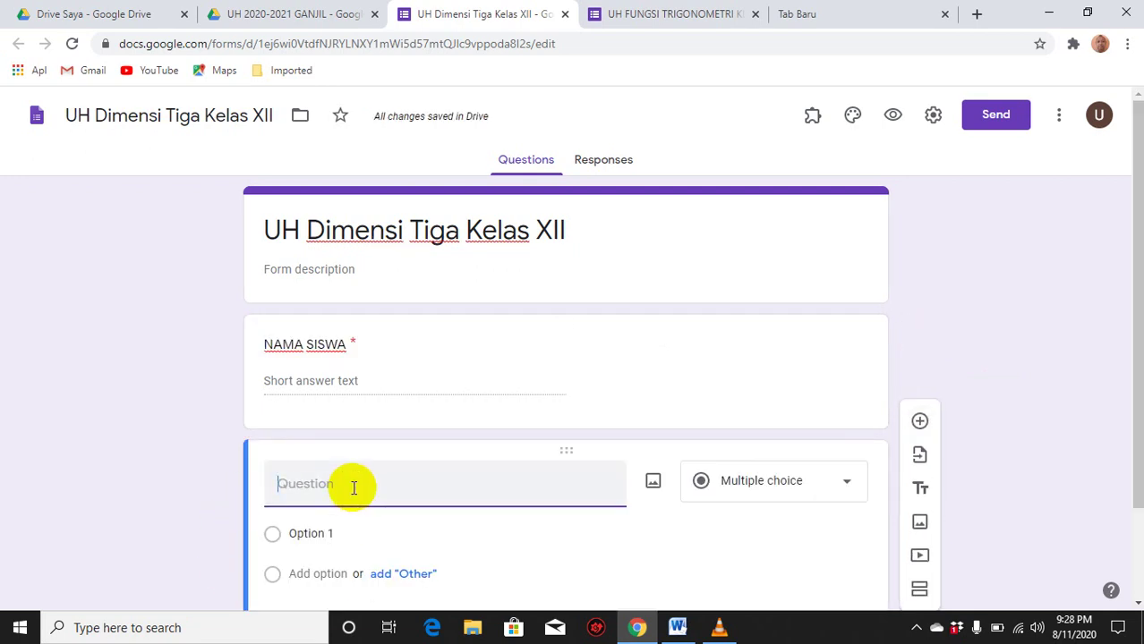
pyautogui.write('TOKEN')
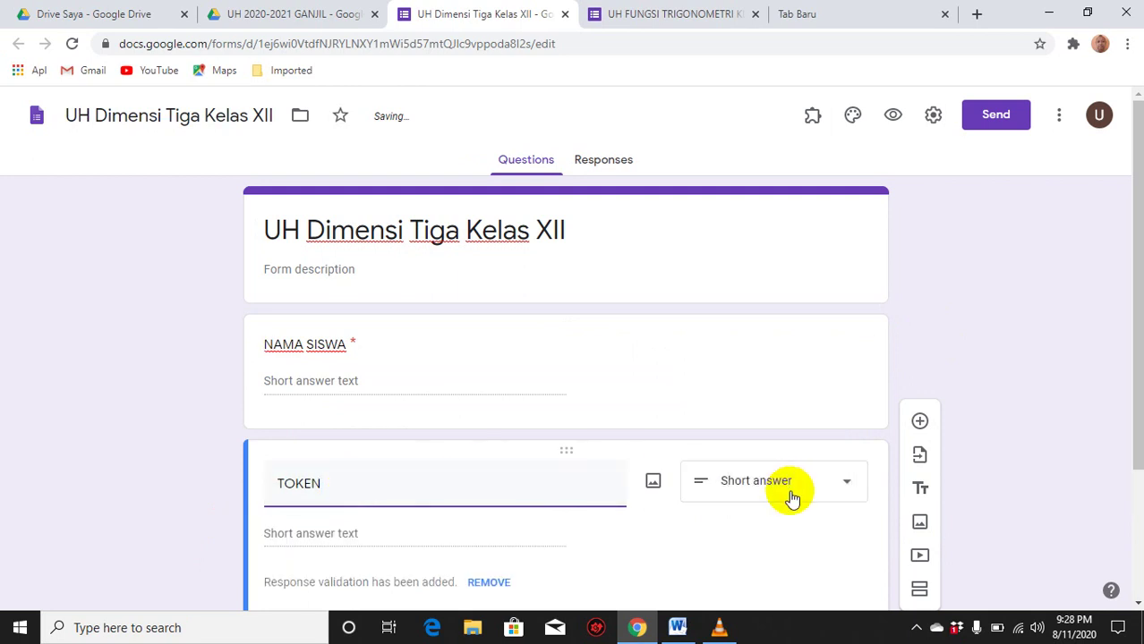
pyautogui.moveTo(1141, 362); pyautogui.dragTo(1141, 472)
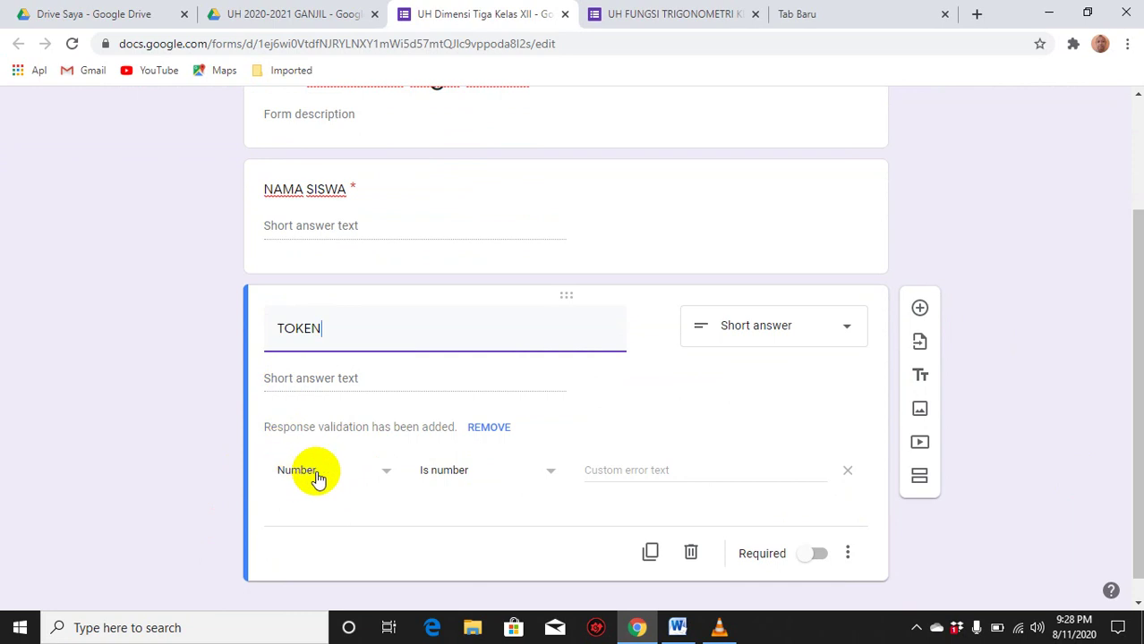
pyautogui.click(387, 472)
pyautogui.click(293, 500)
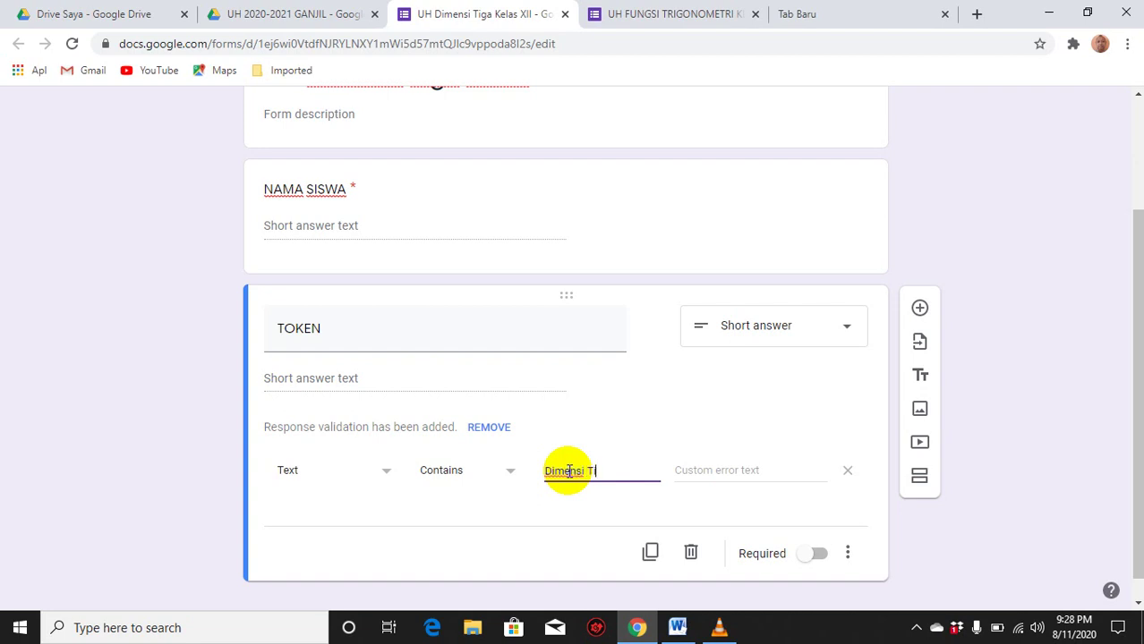
pyautogui.click(718, 467)
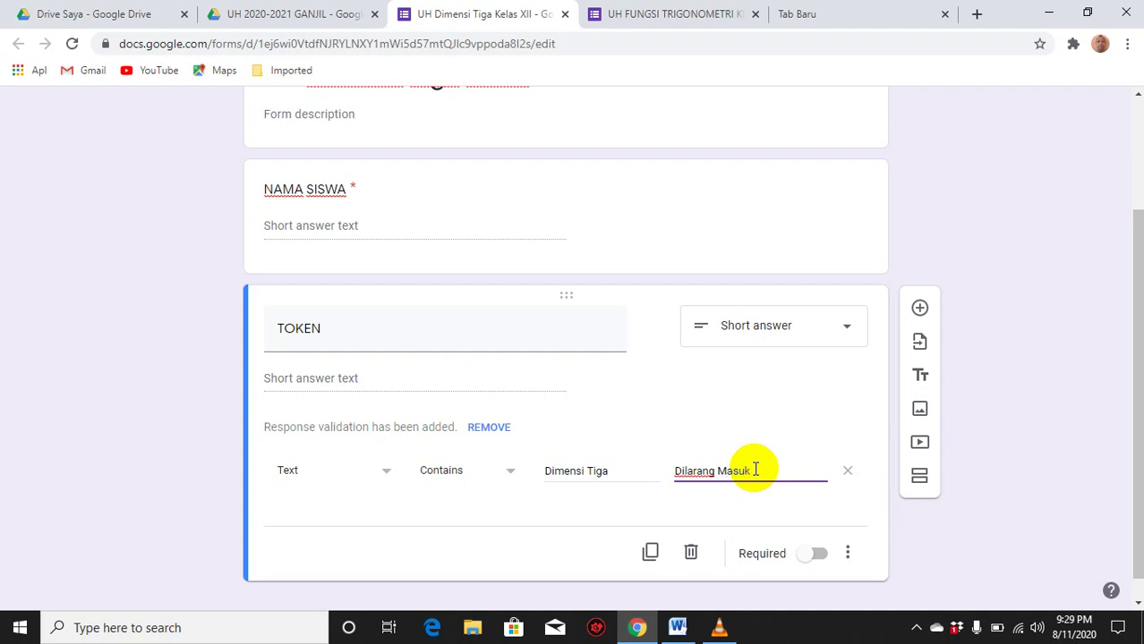
pyautogui.click(813, 554)
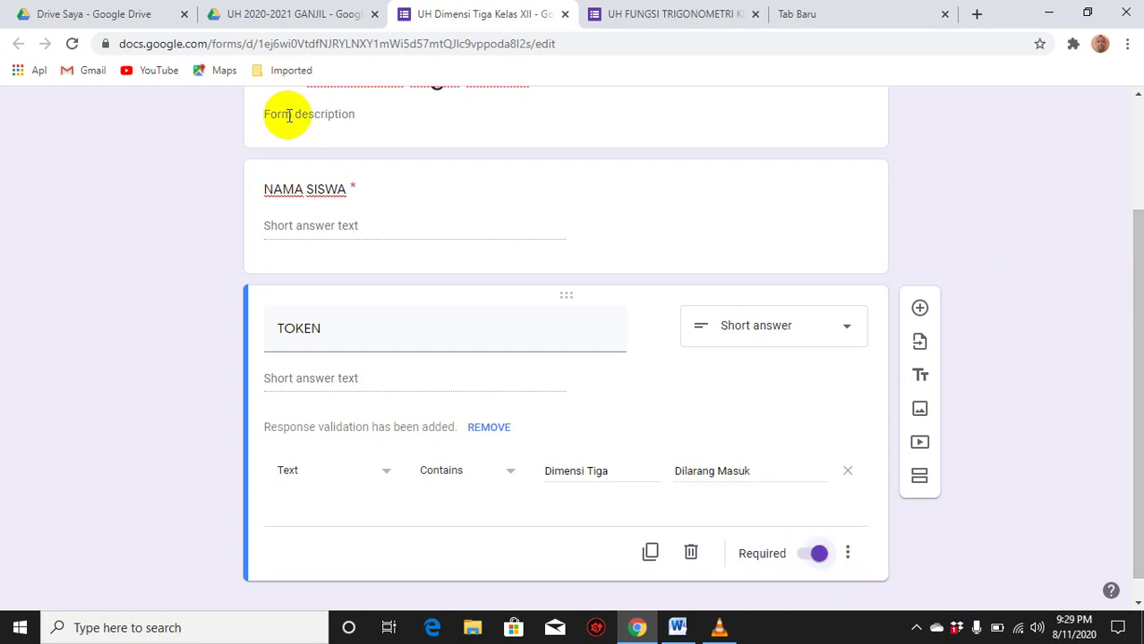
# - Preview the form and place the cursor in the NAMA SISWA answer
pyautogui.moveTo(1129, 347); pyautogui.dragTo(1133, 184)
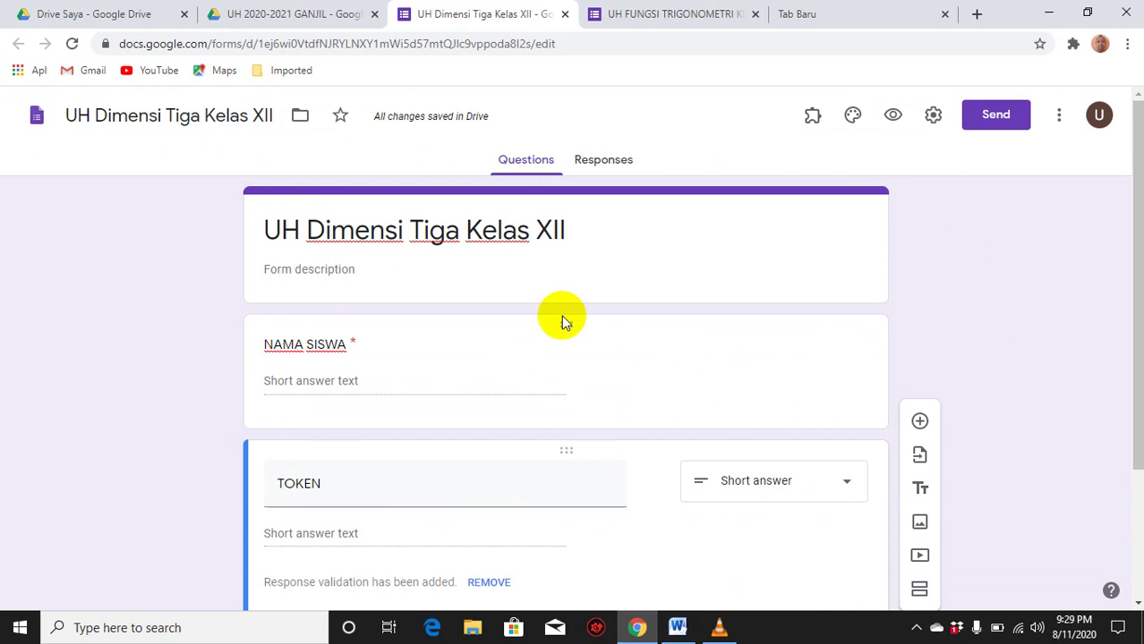
pyautogui.click(892, 118)
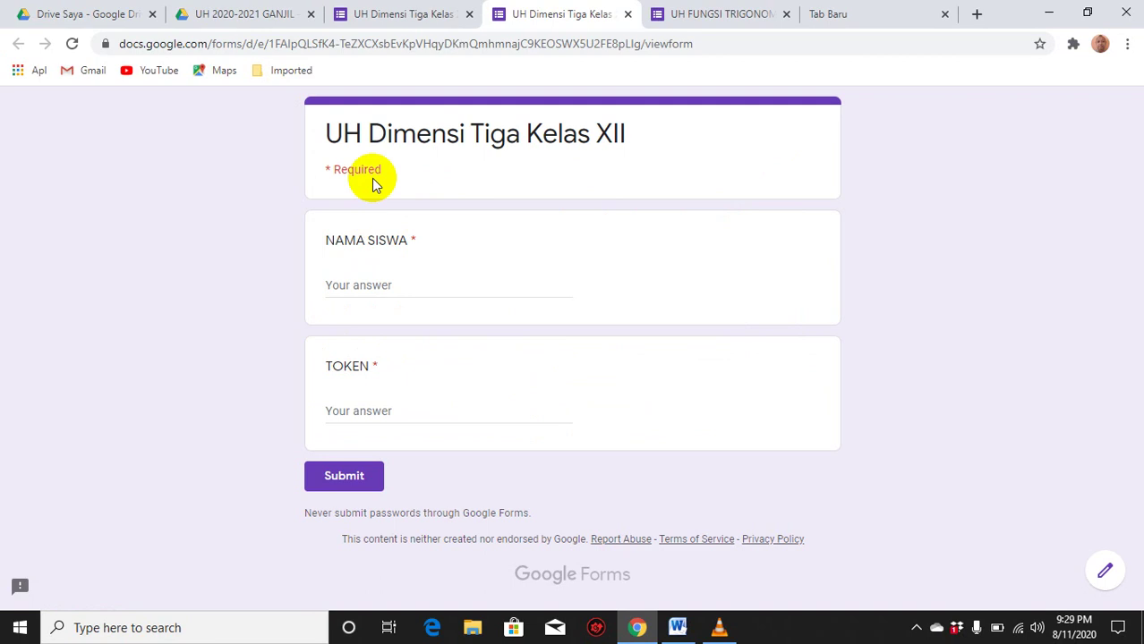
pyautogui.click(354, 282)
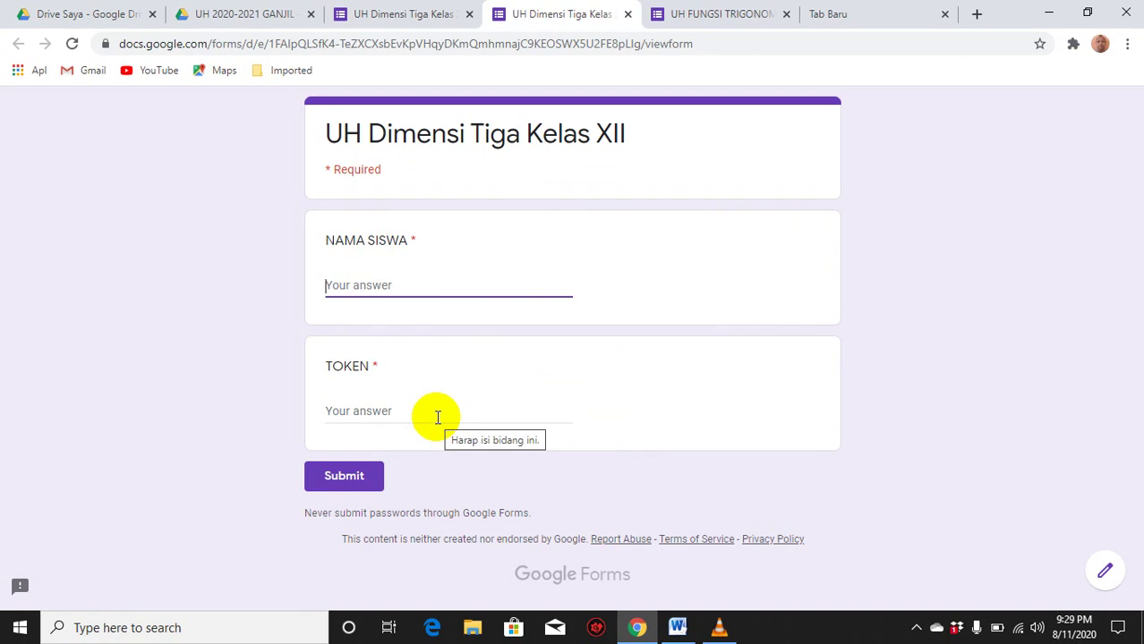
# - Close the preview and add a second section titled "SOAL PG" with the description "20 soal"
pyautogui.click(626, 14)
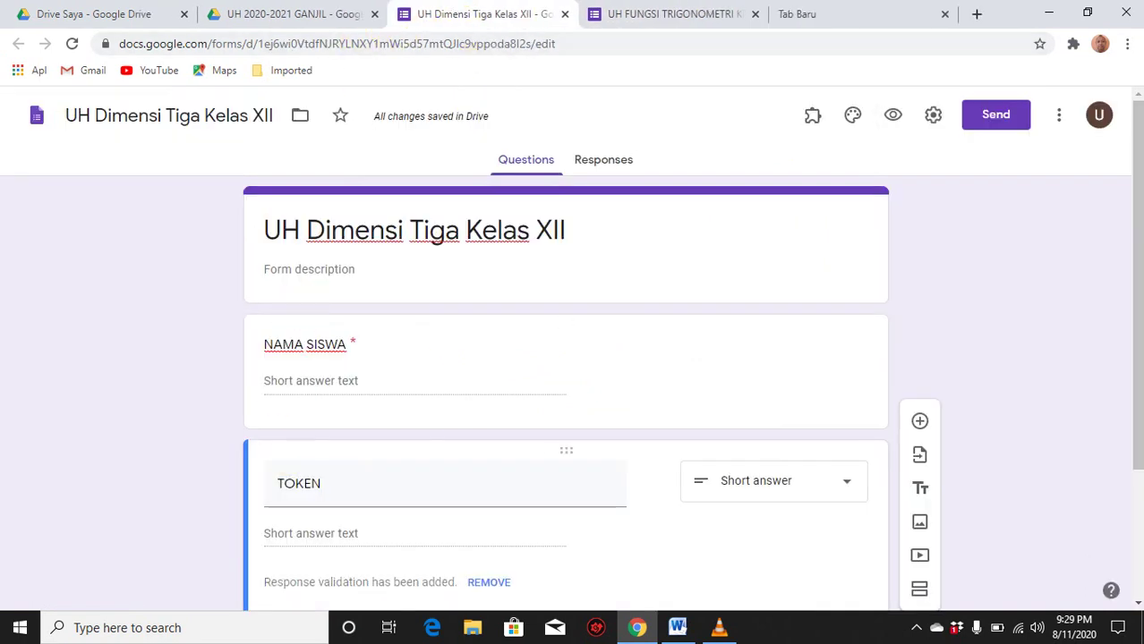
pyautogui.moveTo(1131, 237); pyautogui.dragTo(1126, 390)
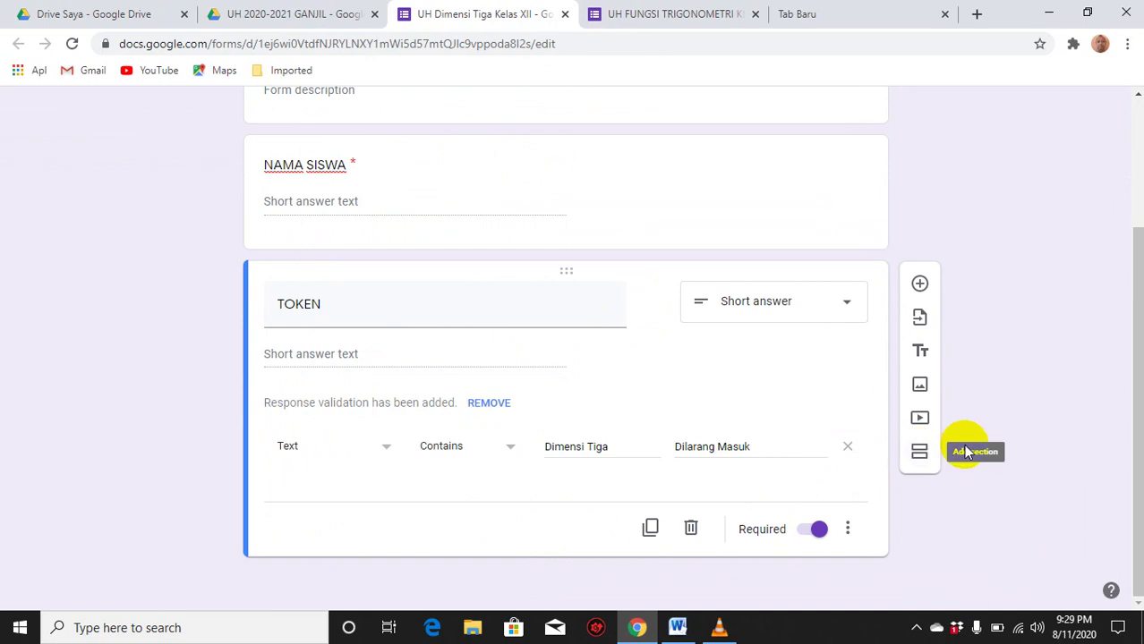
pyautogui.click(920, 456)
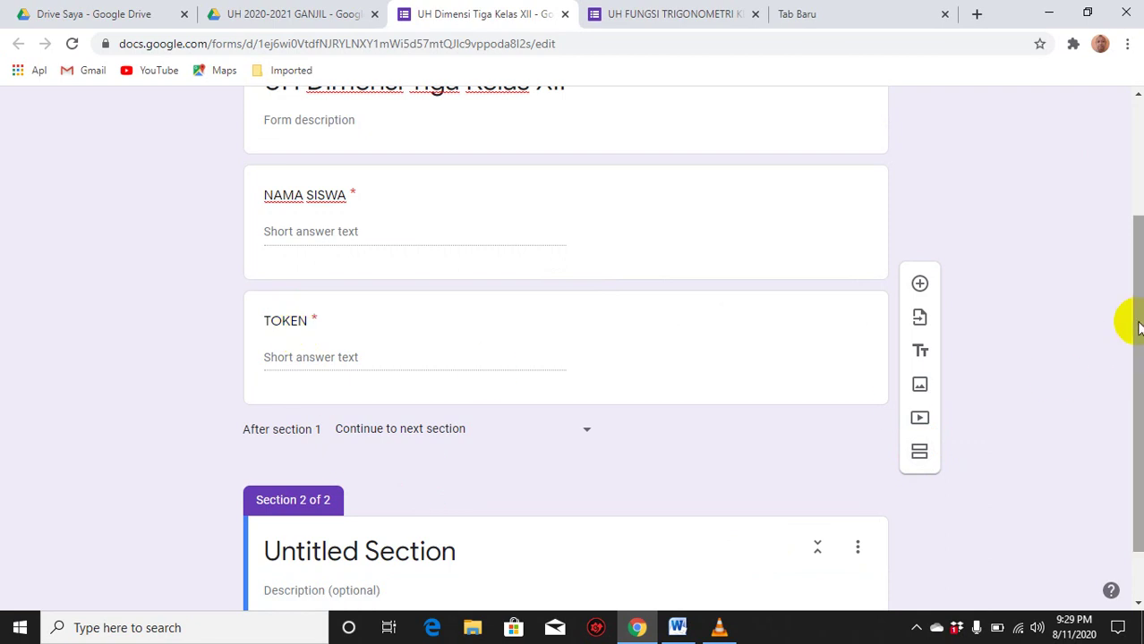
pyautogui.scroll(-1, 1129, 375)
pyautogui.click(417, 483)
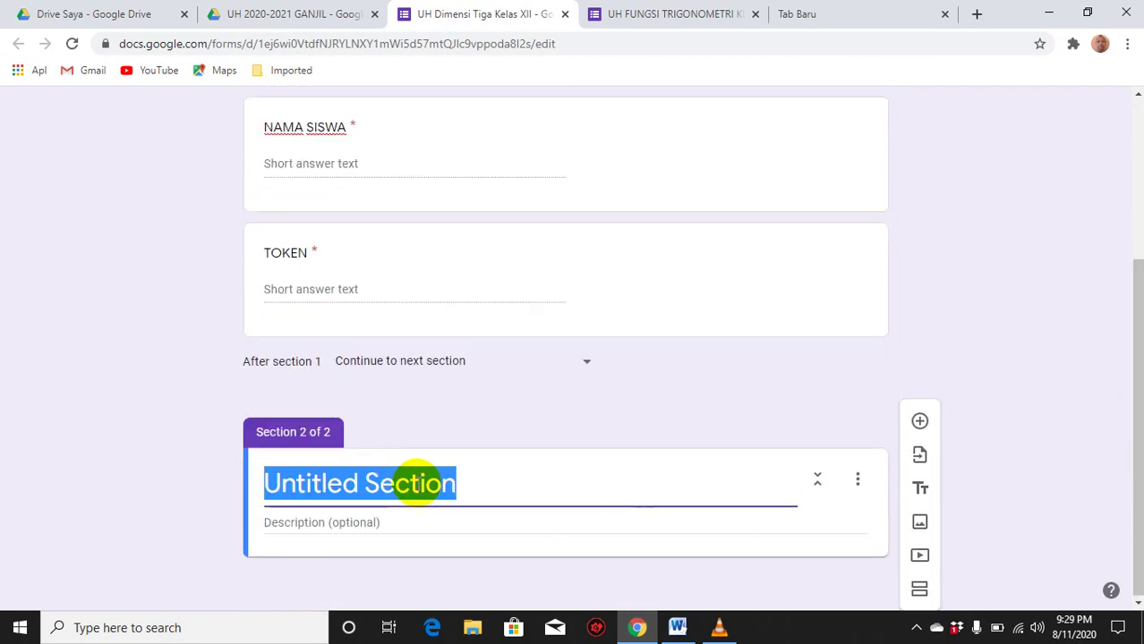
pyautogui.write('SOAL PG')
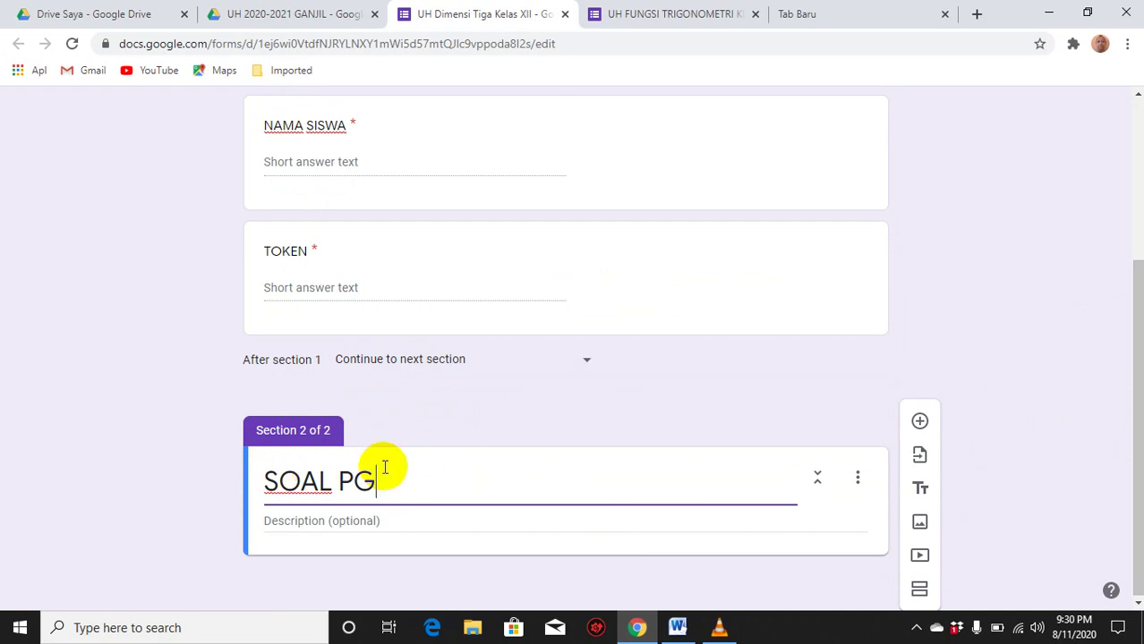
pyautogui.click(312, 517)
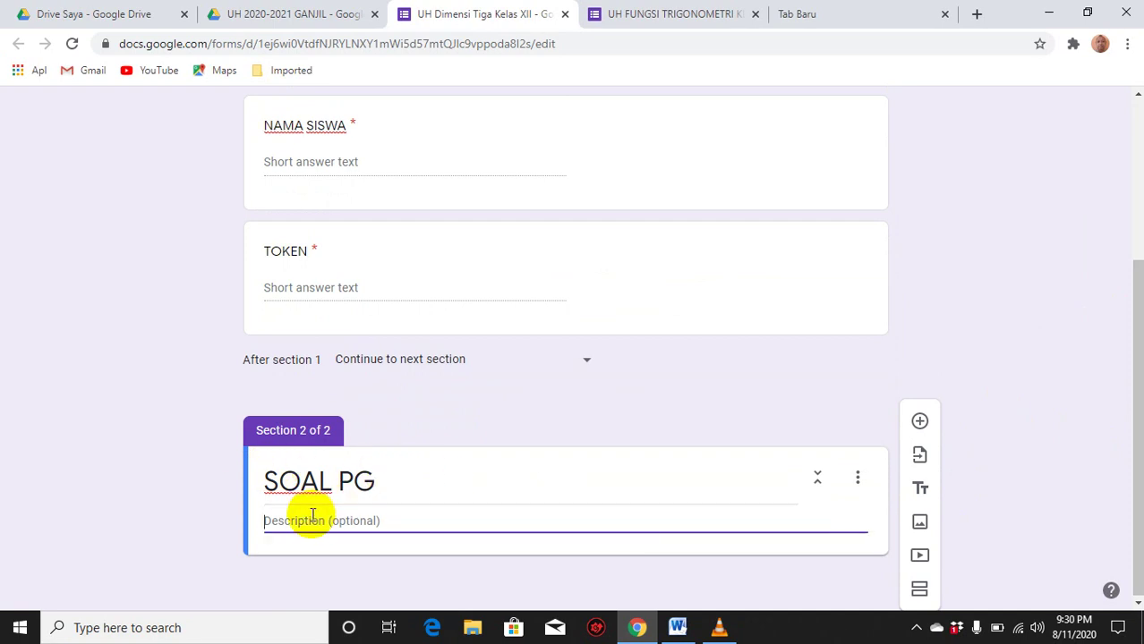
pyautogui.write('20 soal')
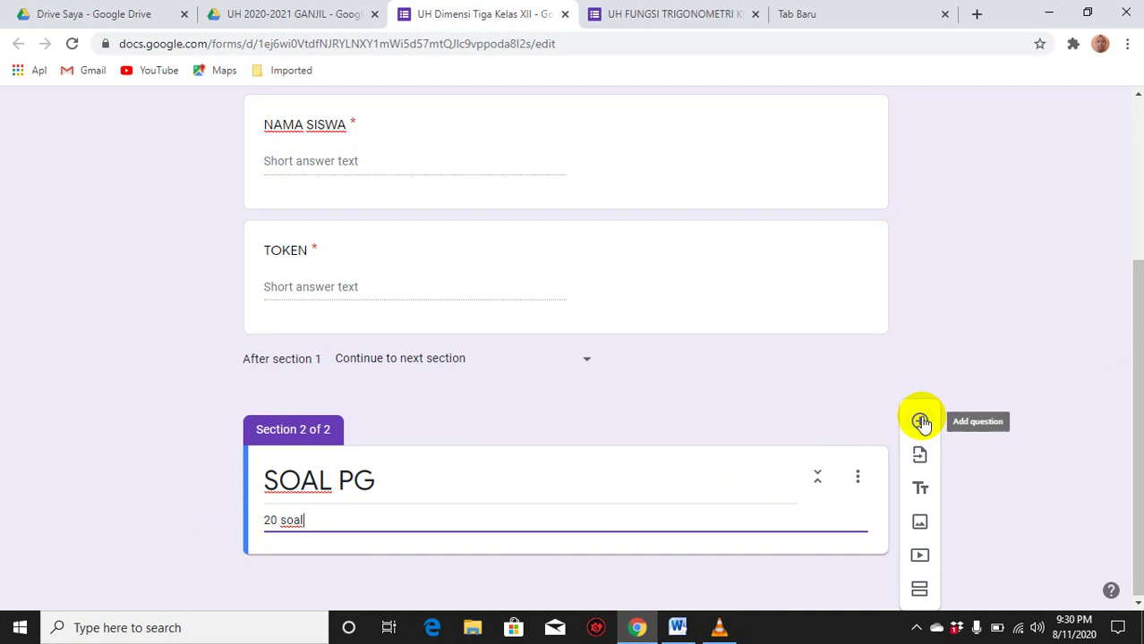
# - Add a multiple-choice question to the SOAL PG section and insert image 1 from the "tiga dimensi" folder into it
pyautogui.click(920, 421)
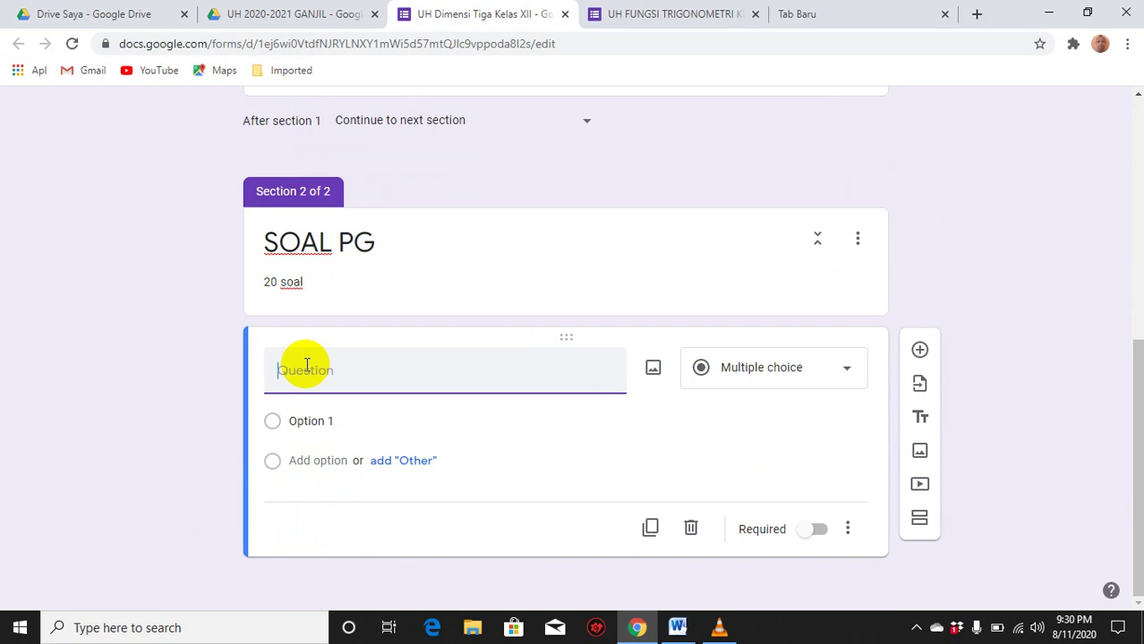
pyautogui.click(652, 373)
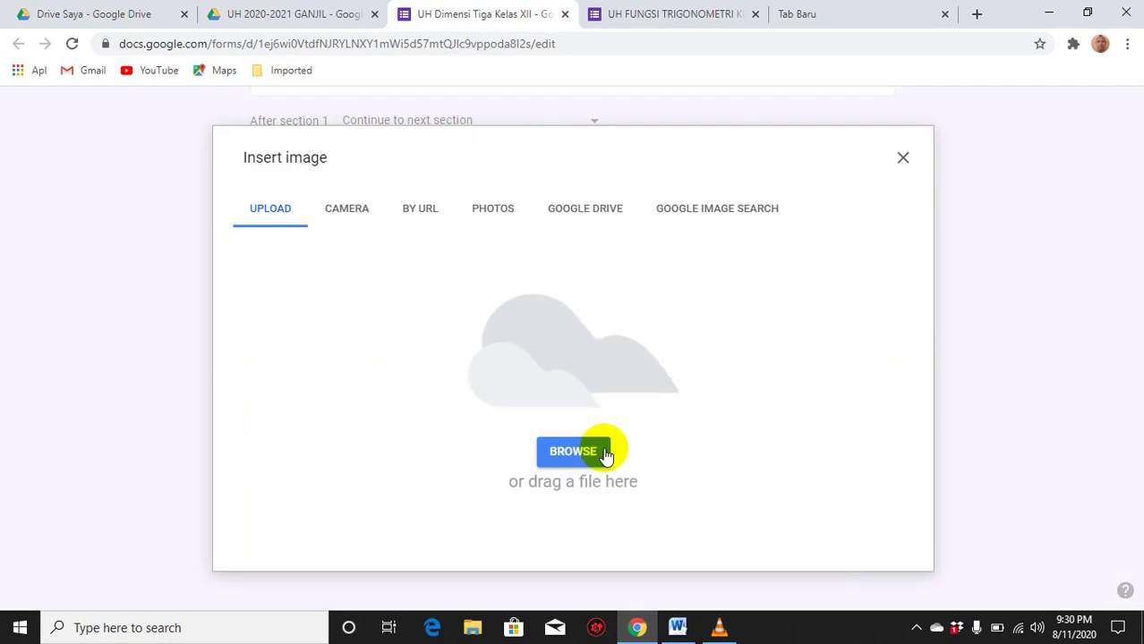
pyautogui.click(572, 453)
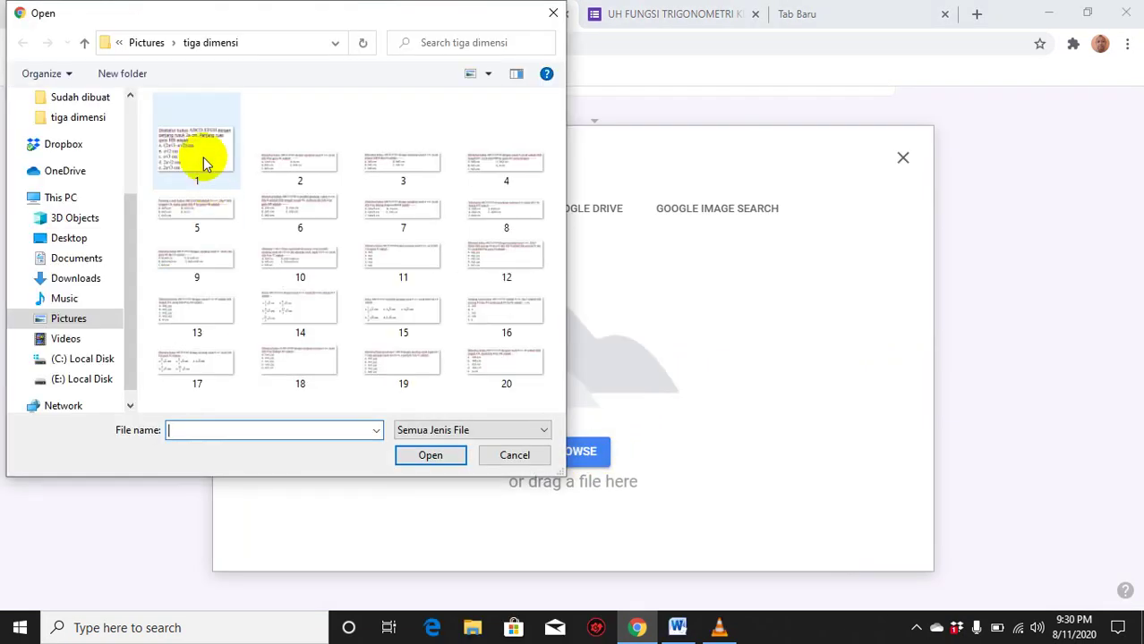
pyautogui.click(199, 153)
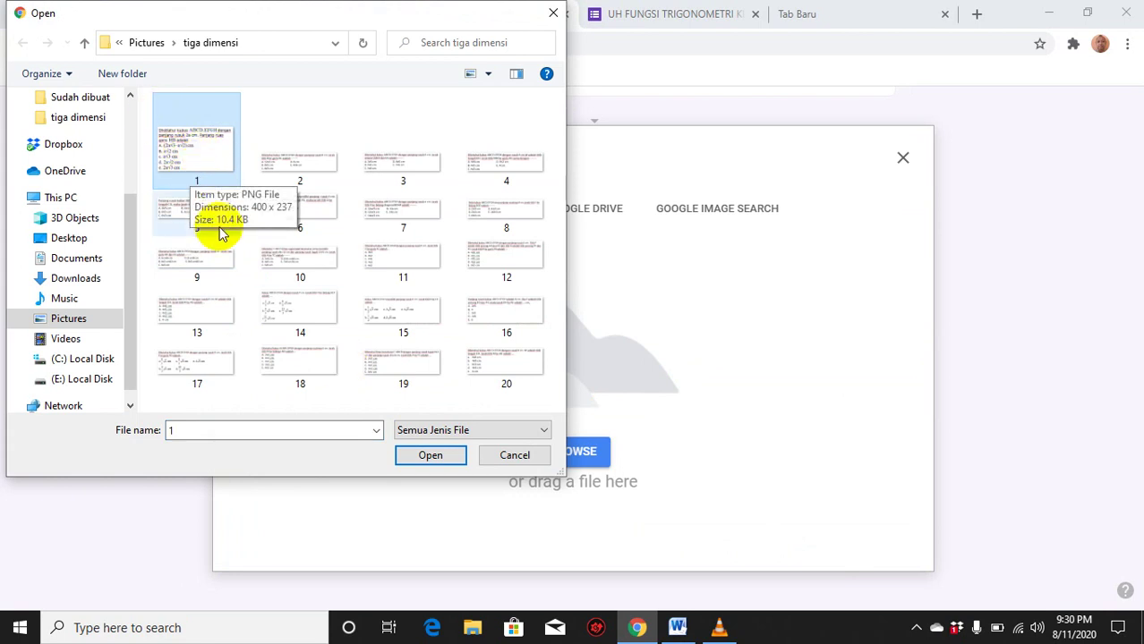
pyautogui.click(427, 459)
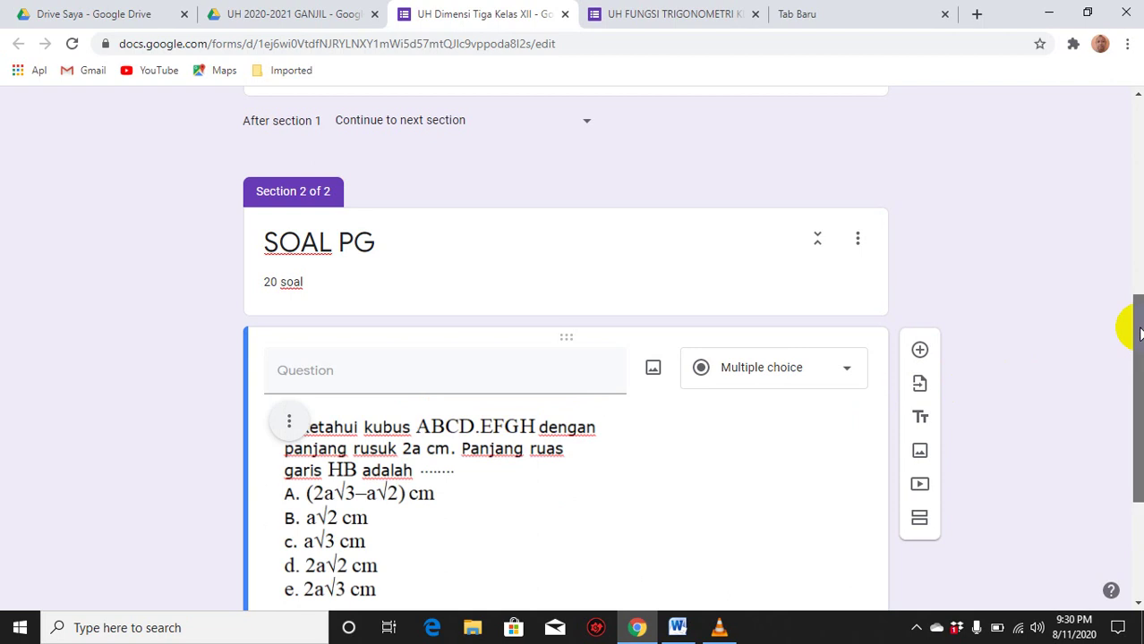
pyautogui.moveTo(1131, 320); pyautogui.dragTo(1131, 409)
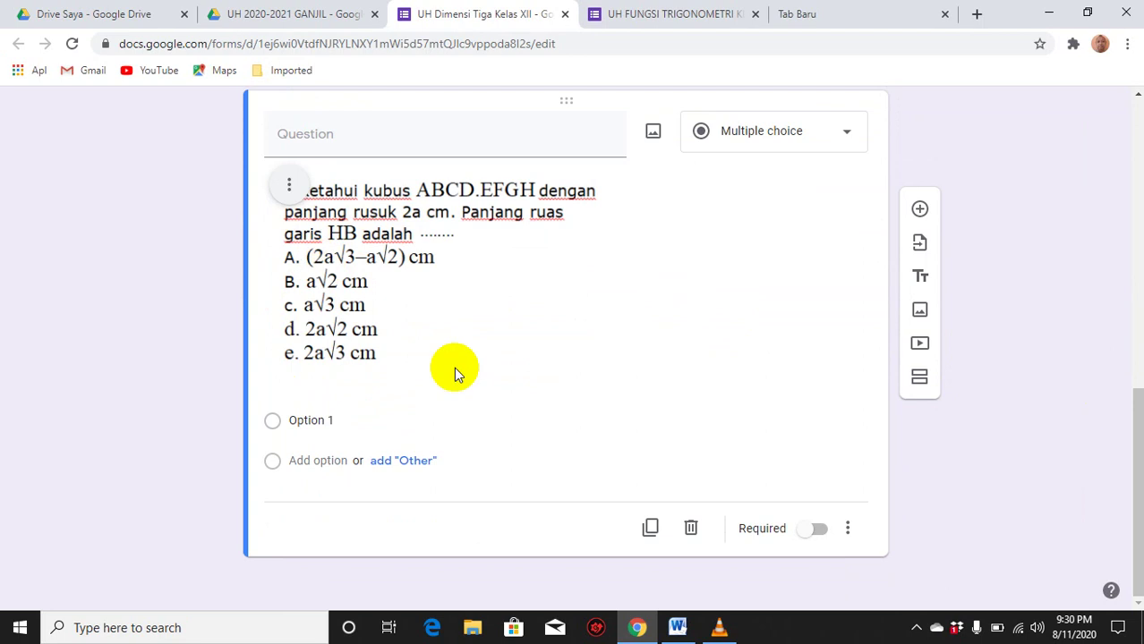
# - Make the form a quiz with grades released after manual review, hiding missed questions, correct answers and point values from respondents
pyautogui.moveTo(1135, 416); pyautogui.dragTo(1134, 121)
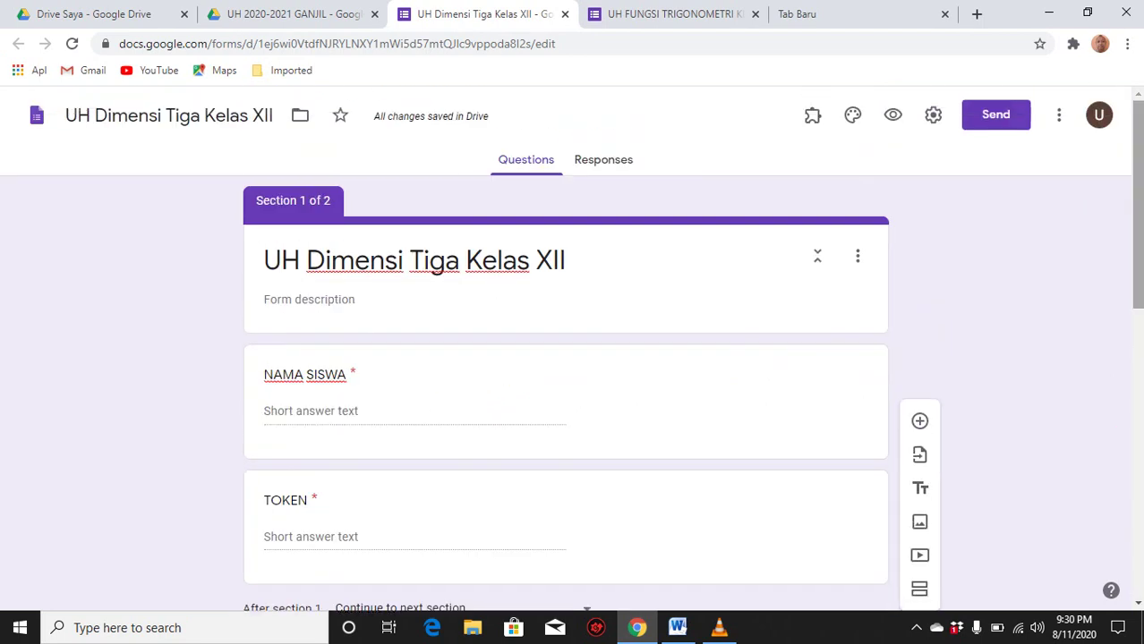
pyautogui.click(934, 116)
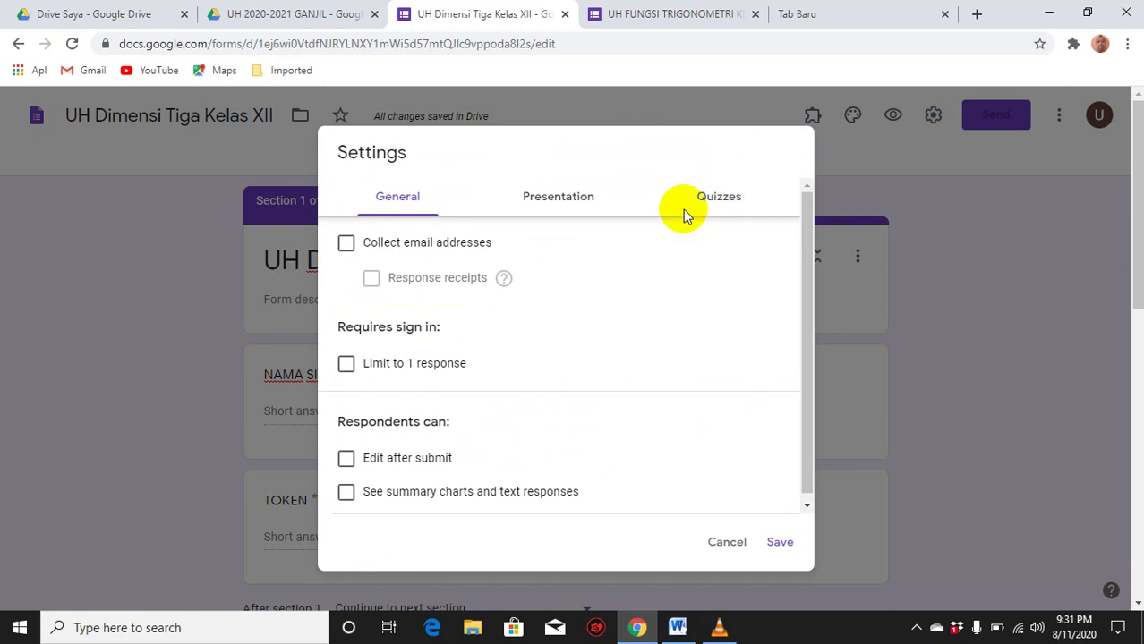
pyautogui.click(713, 202)
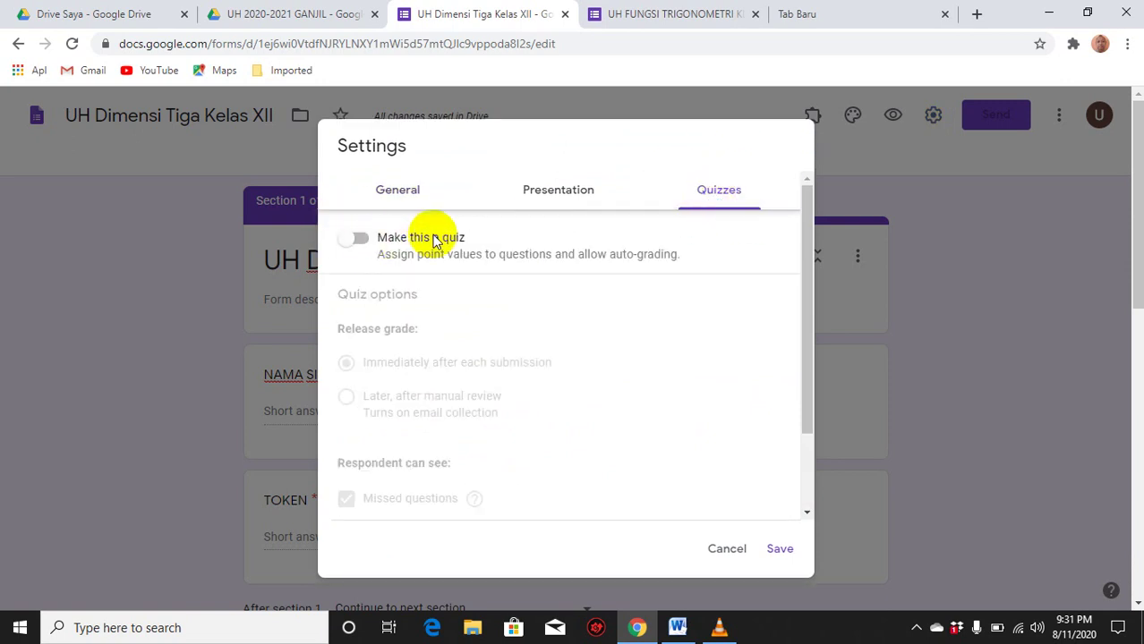
pyautogui.click(351, 239)
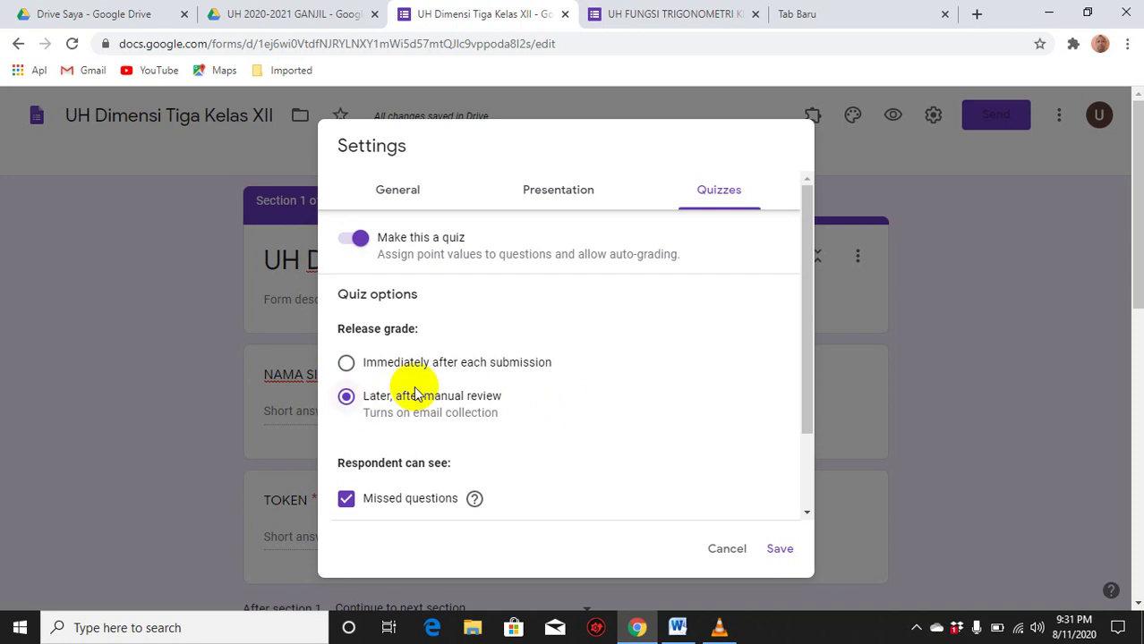
pyautogui.moveTo(804, 328); pyautogui.dragTo(695, 399)
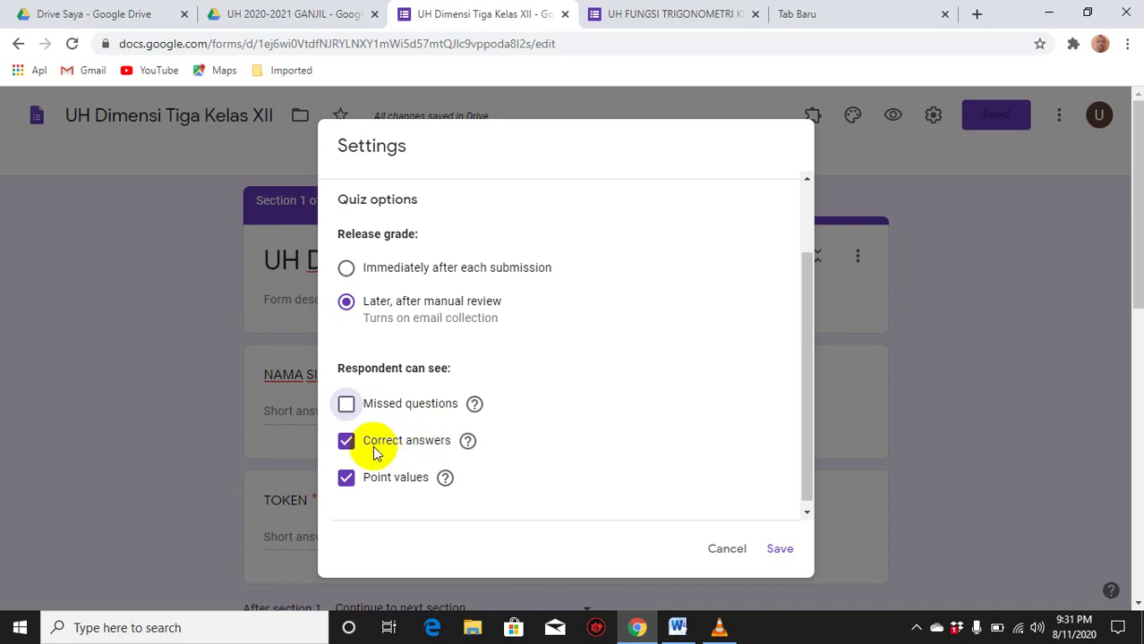
pyautogui.click(345, 444)
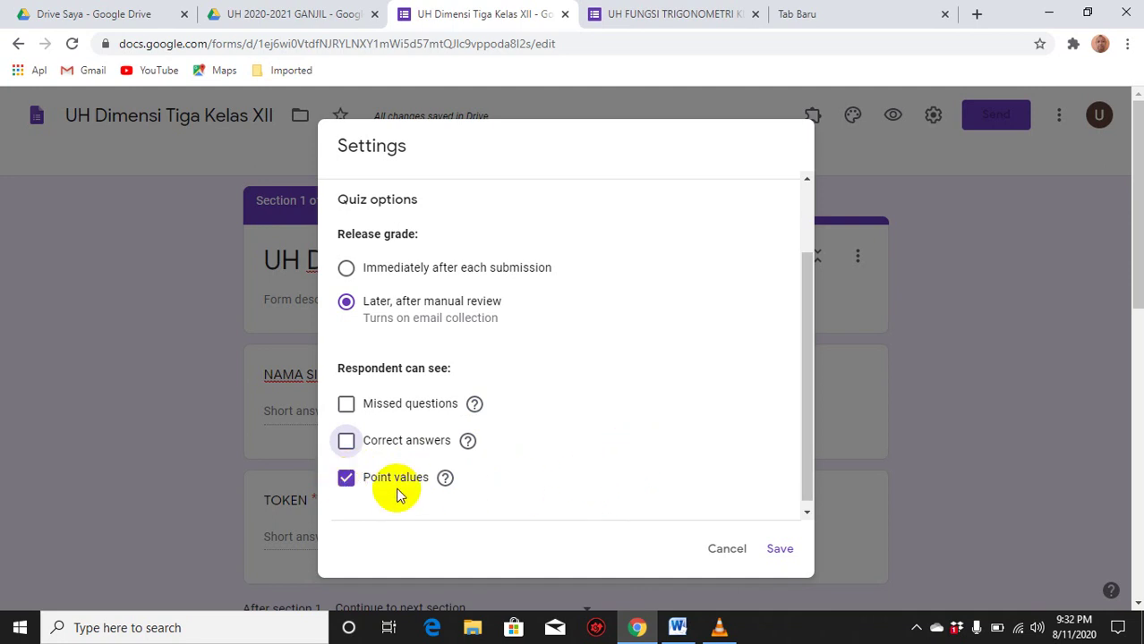
pyautogui.click(346, 479)
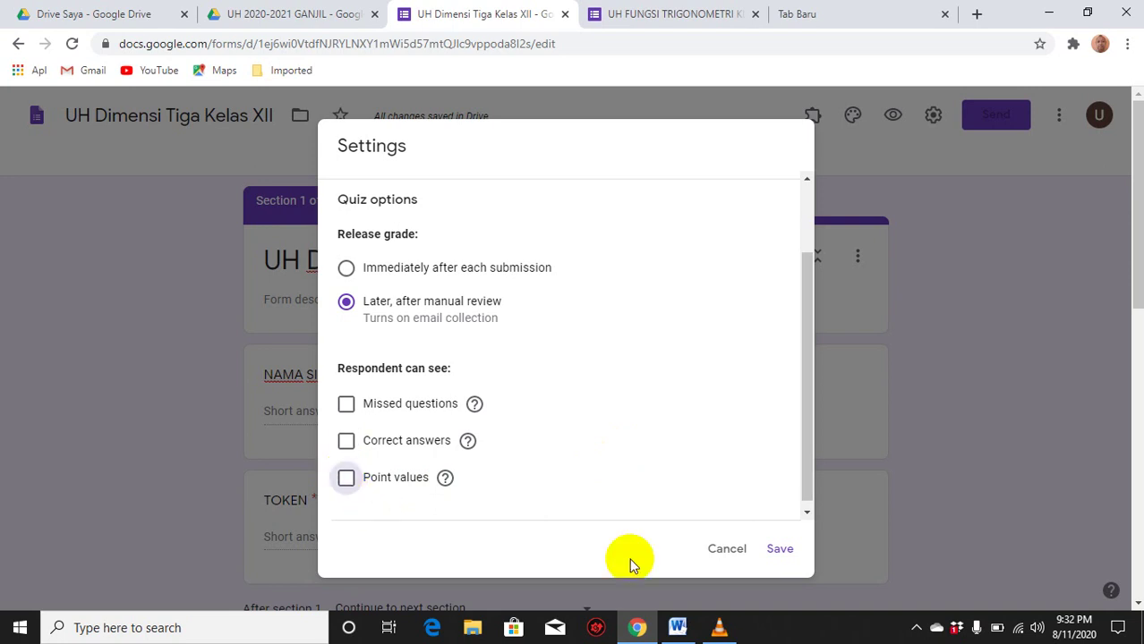
pyautogui.click(779, 551)
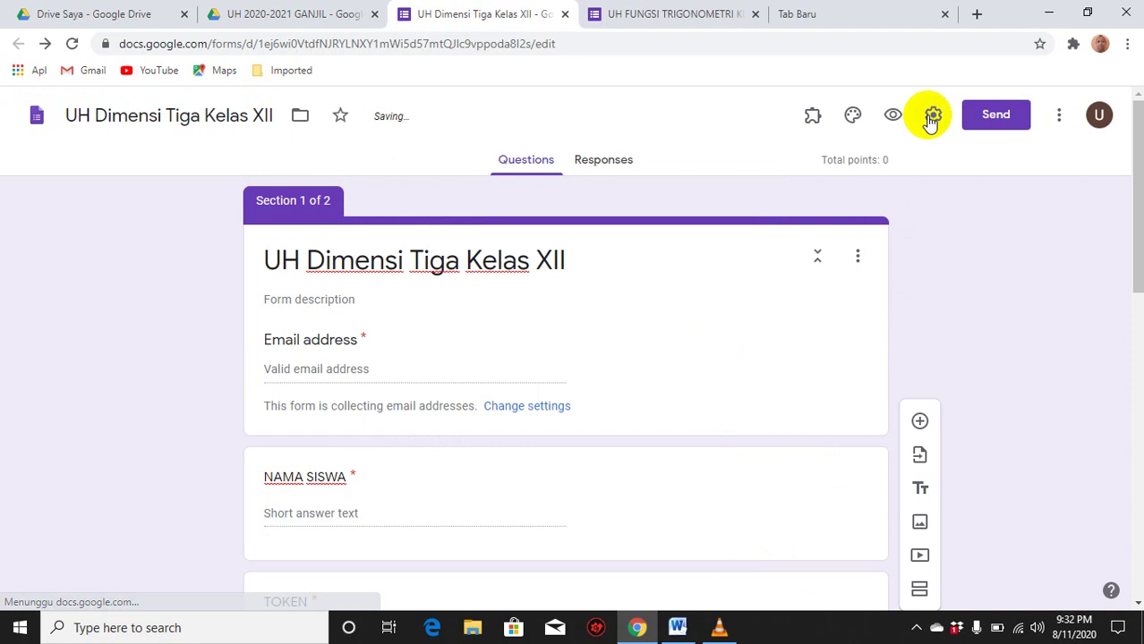
# - In the form's presentation settings, enable shuffled question order and disable the link to submit another response
pyautogui.click(931, 117)
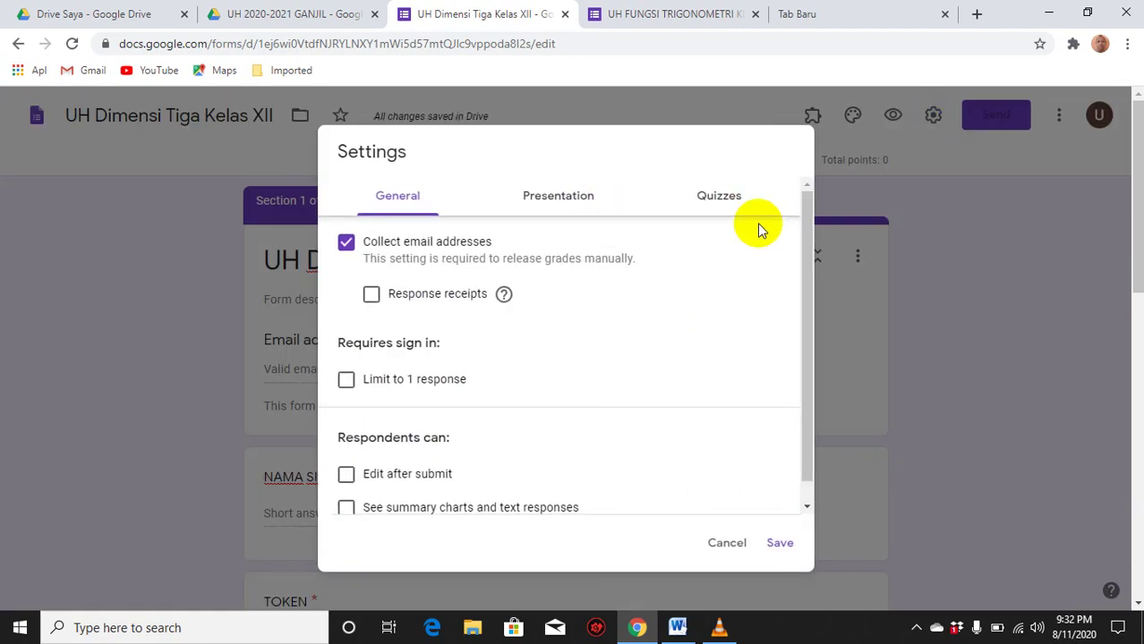
pyautogui.click(732, 198)
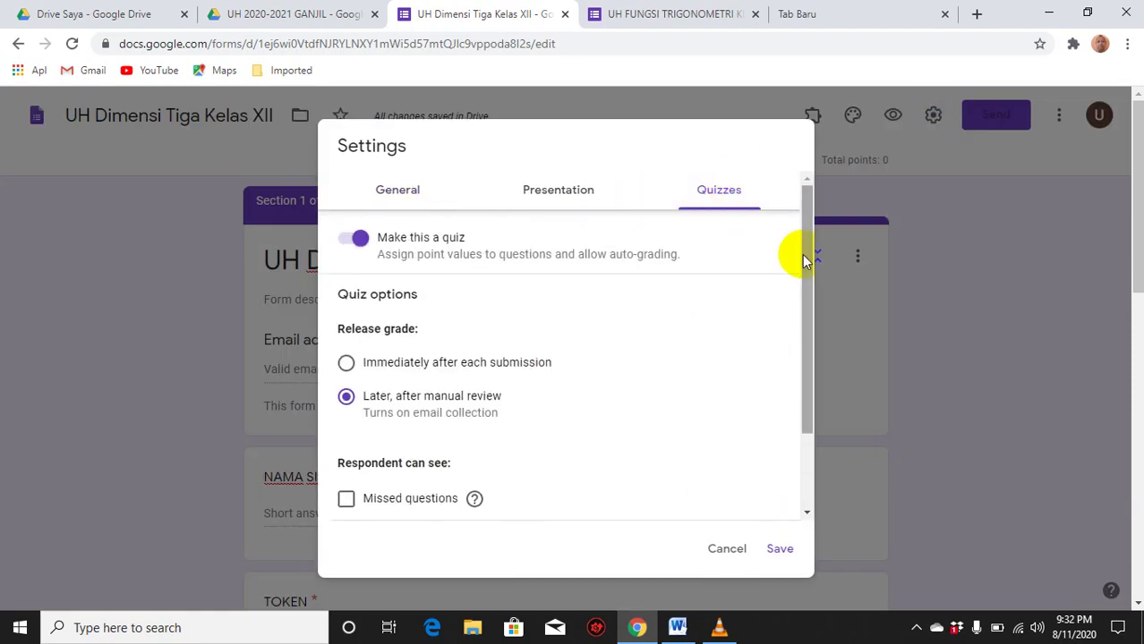
pyautogui.moveTo(799, 257); pyautogui.dragTo(804, 171)
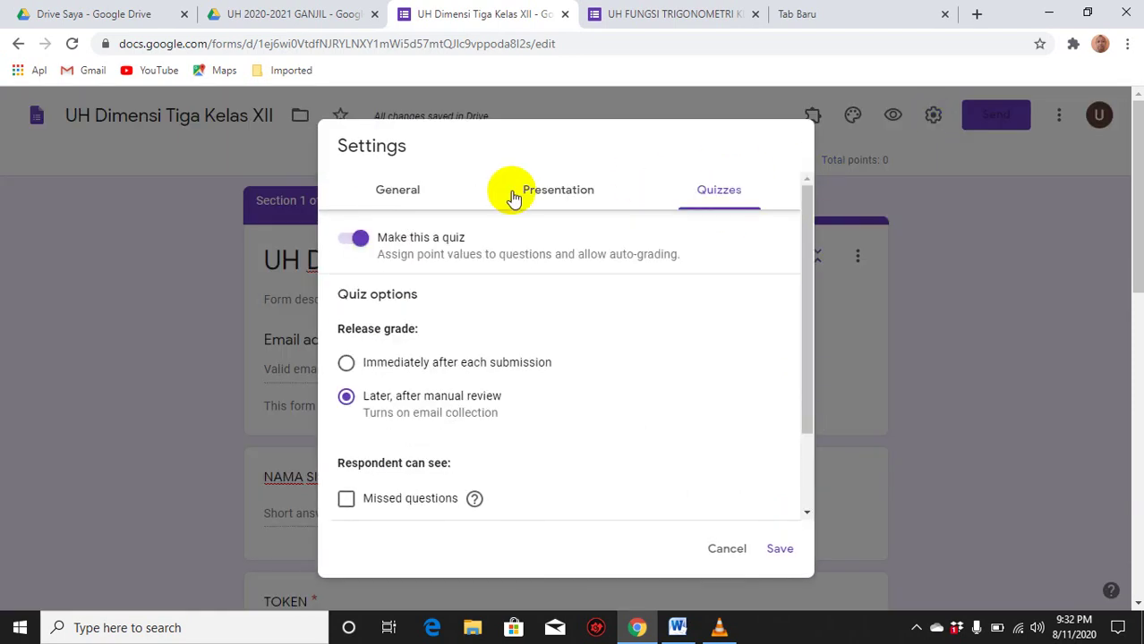
pyautogui.click(555, 196)
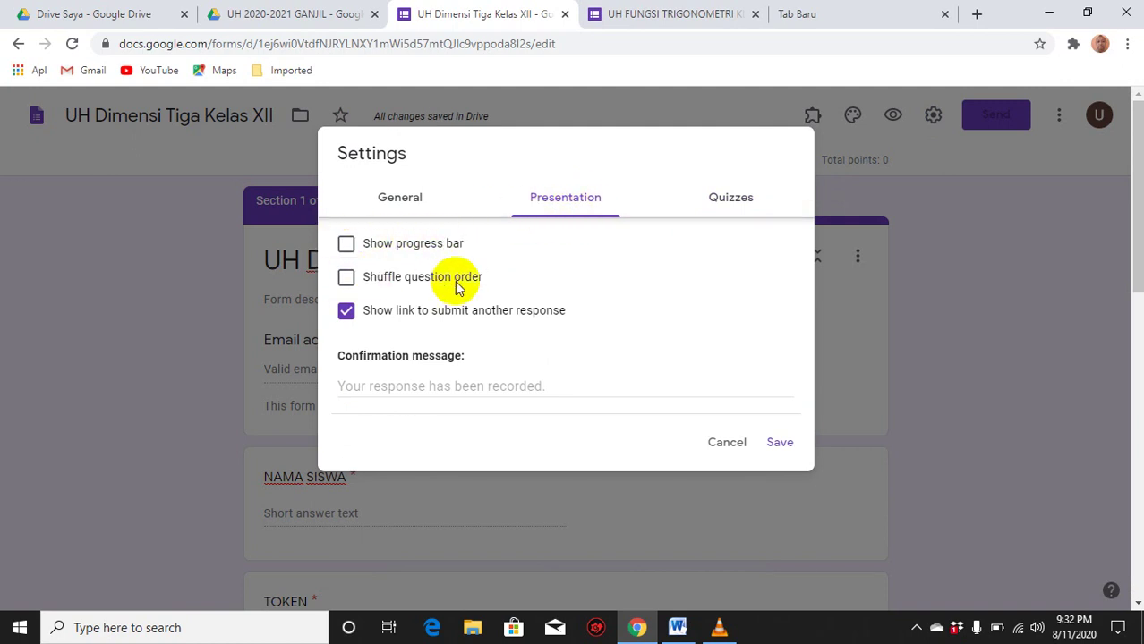
pyautogui.click(345, 279)
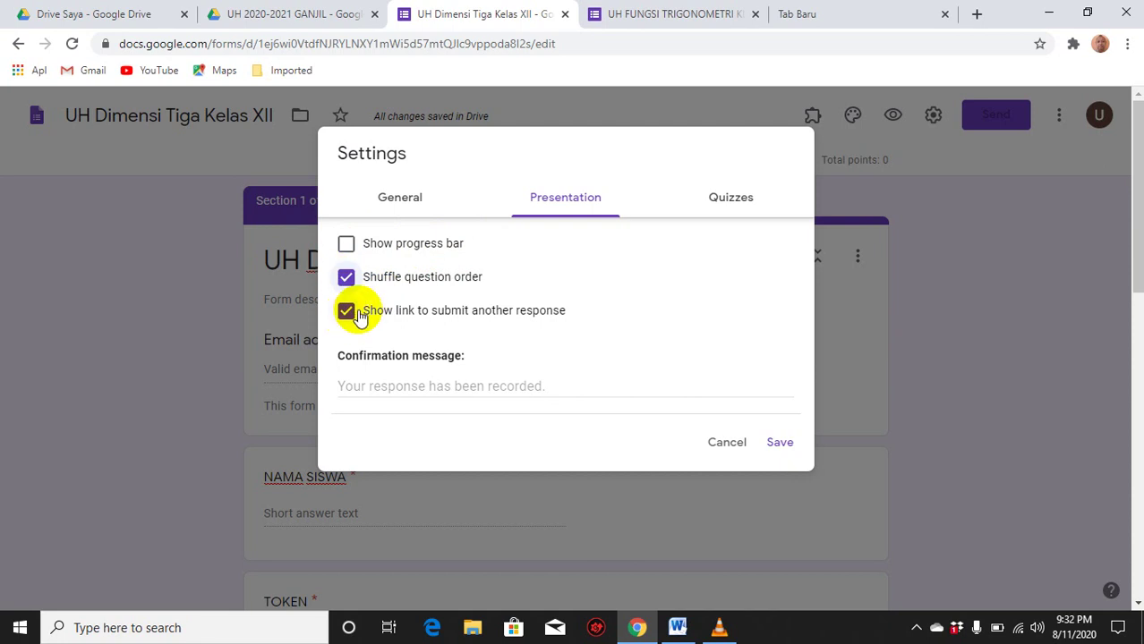
pyautogui.click(346, 311)
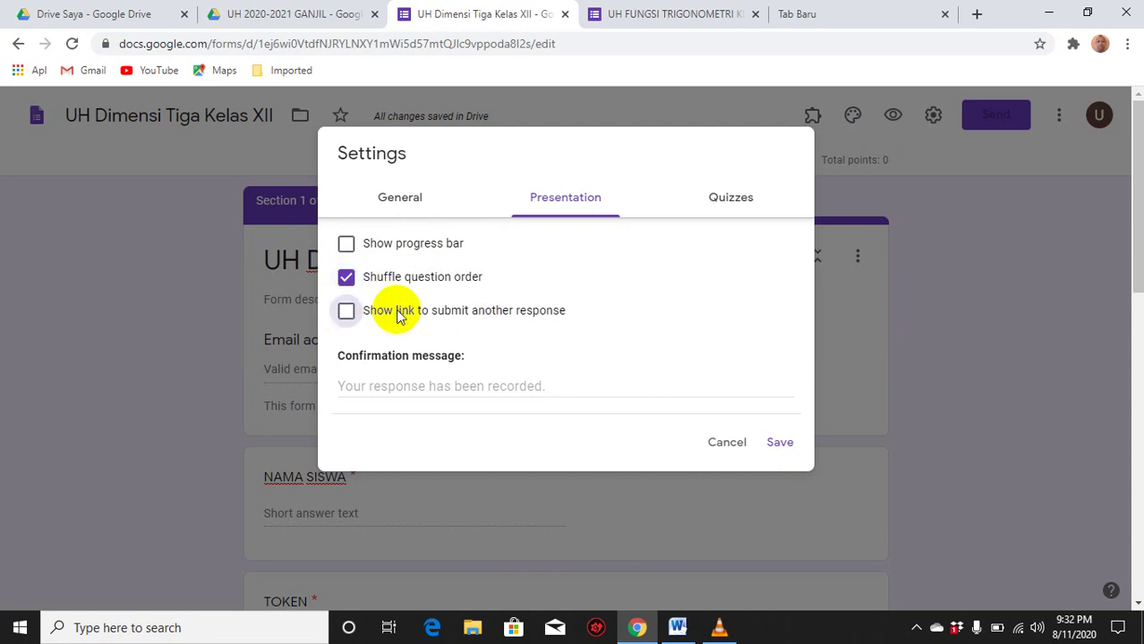
# - Turn off email address collection in the general settings and save the form settings
pyautogui.click(399, 198)
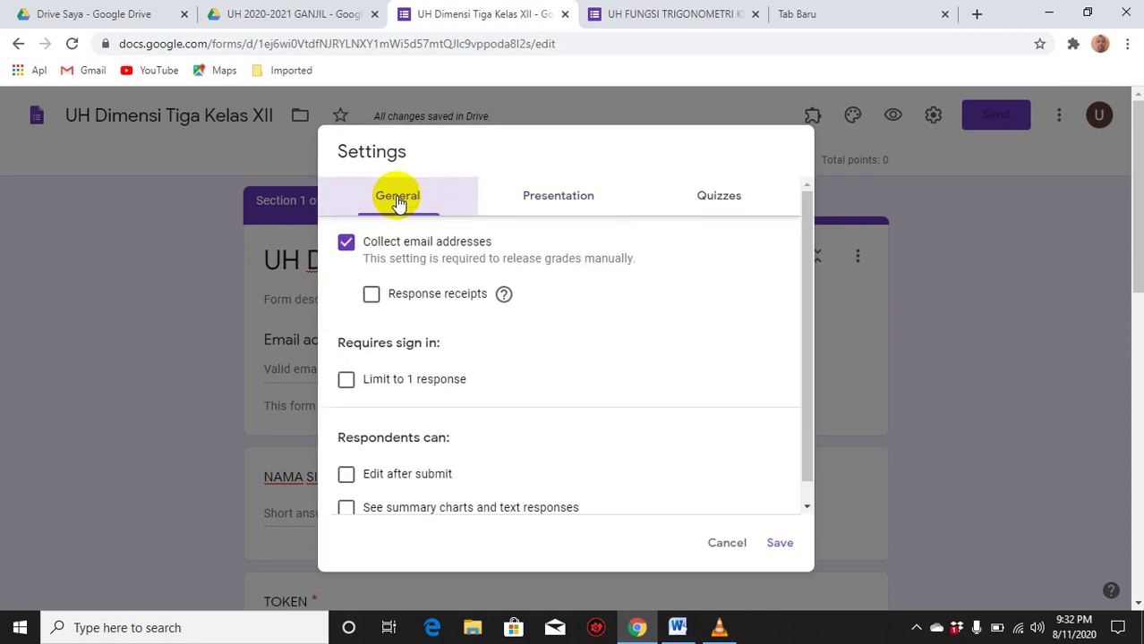
pyautogui.click(345, 242)
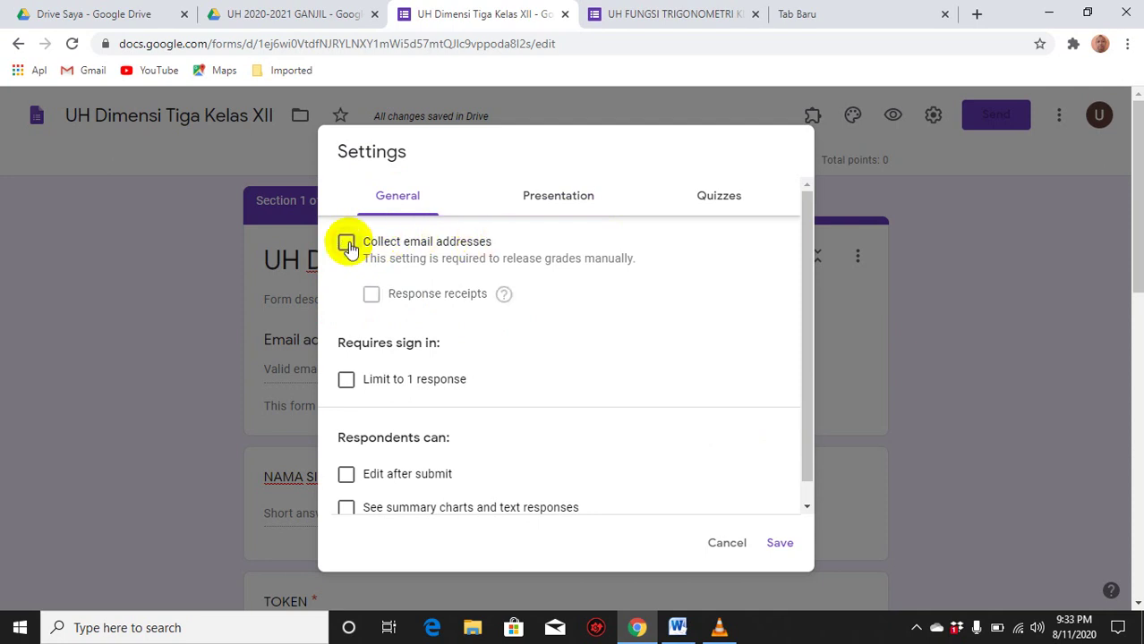
pyautogui.moveTo(806, 269); pyautogui.dragTo(809, 391)
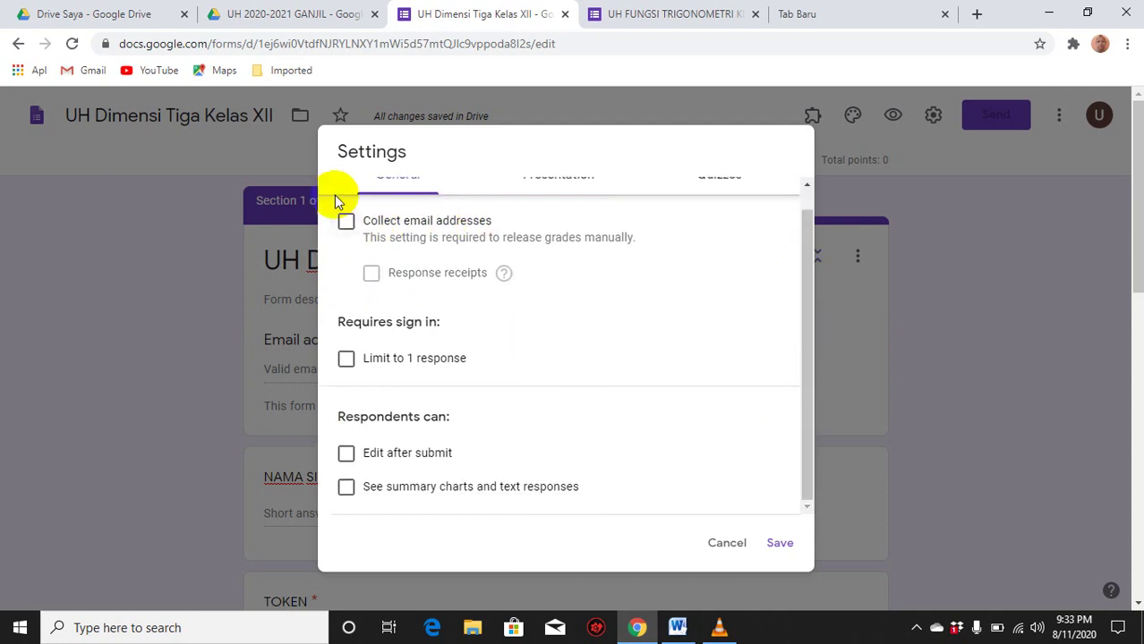
pyautogui.click(780, 543)
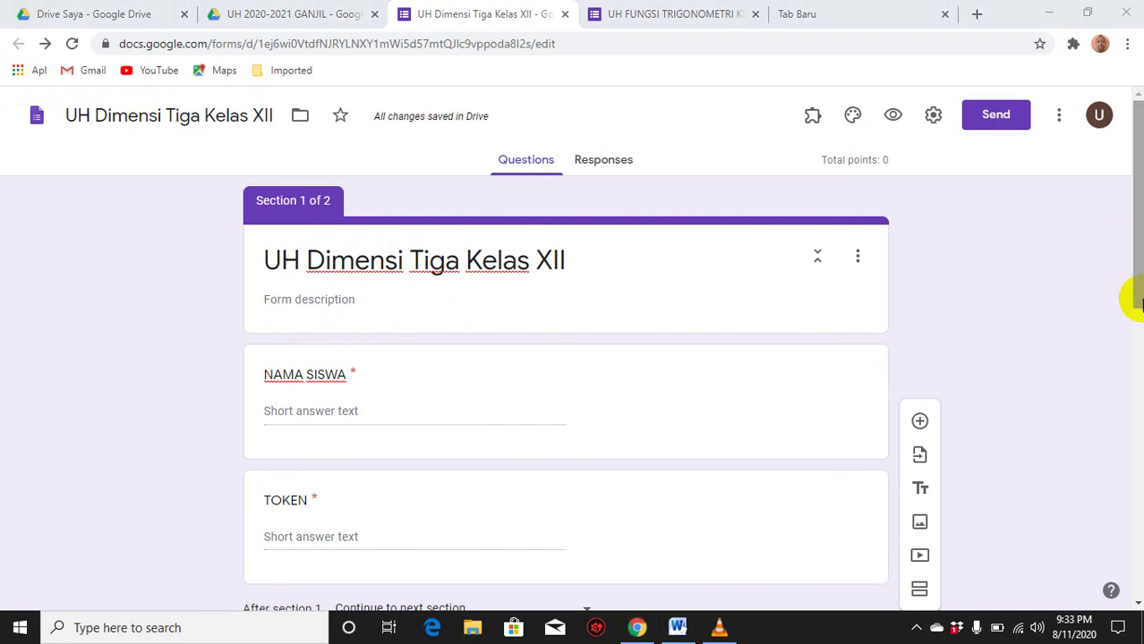
# - Give the image question in the SOAL PG section five answer options: a, b, c, d and e
pyautogui.moveTo(1136, 201); pyautogui.dragTo(1130, 487)
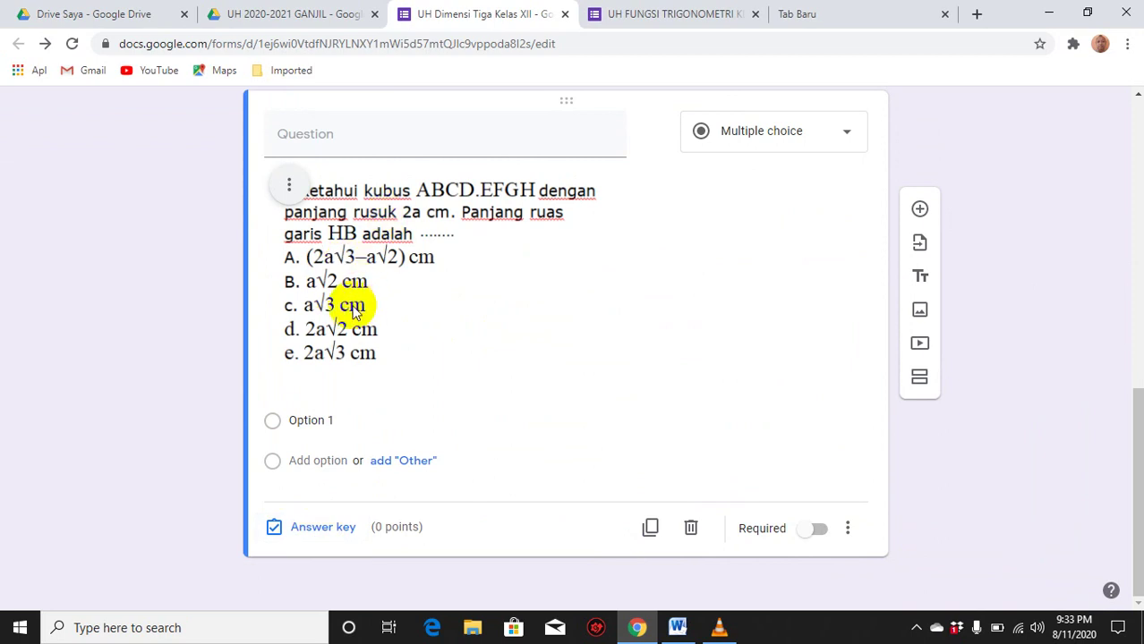
pyautogui.click(309, 419)
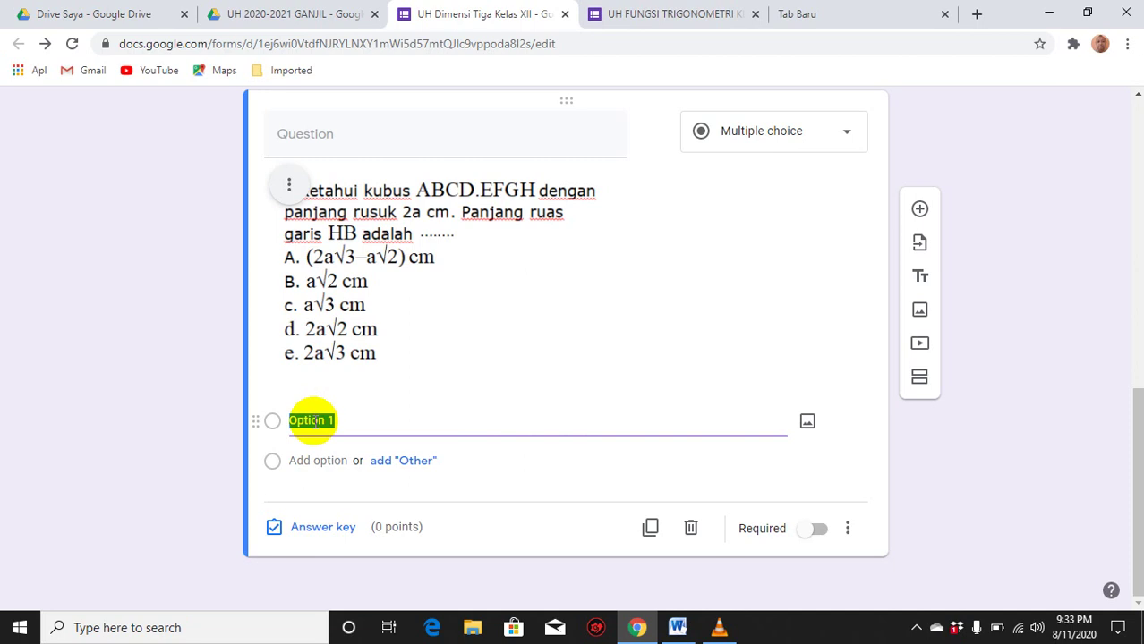
pyautogui.write('a')
pyautogui.press('Return')
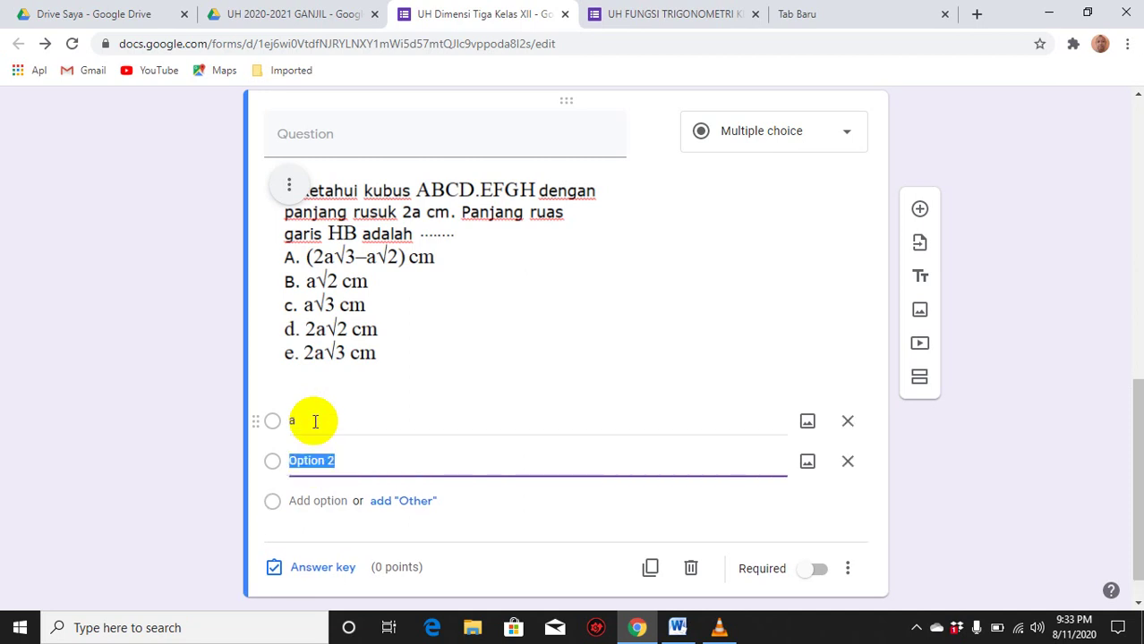
pyautogui.write('b')
pyautogui.press('Return')
pyautogui.write('c')
pyautogui.press('Return')
pyautogui.write('d')
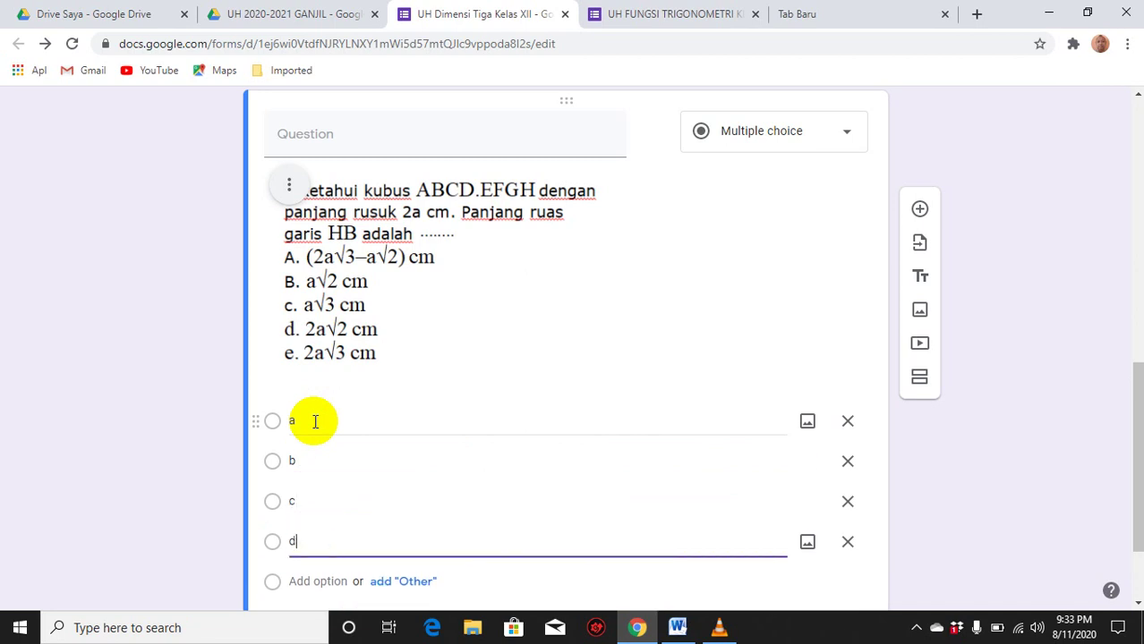
pyautogui.press('Return')
pyautogui.write('e')
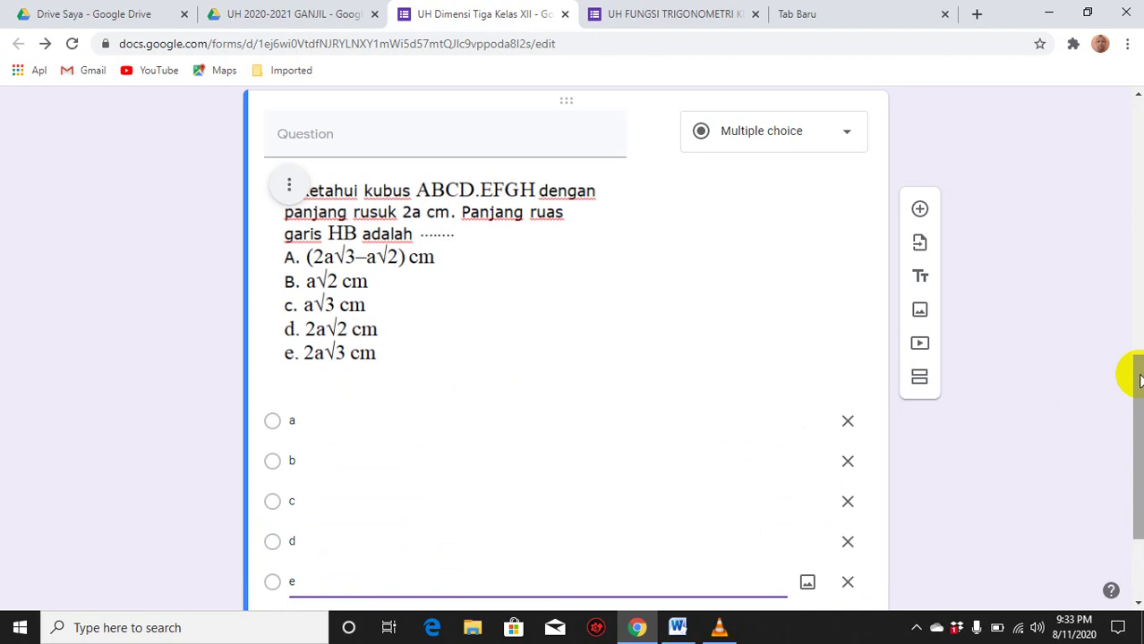
# - Set the image question's answer key to option e and its value to 5 points
pyautogui.moveTo(1136, 380); pyautogui.dragTo(1123, 452)
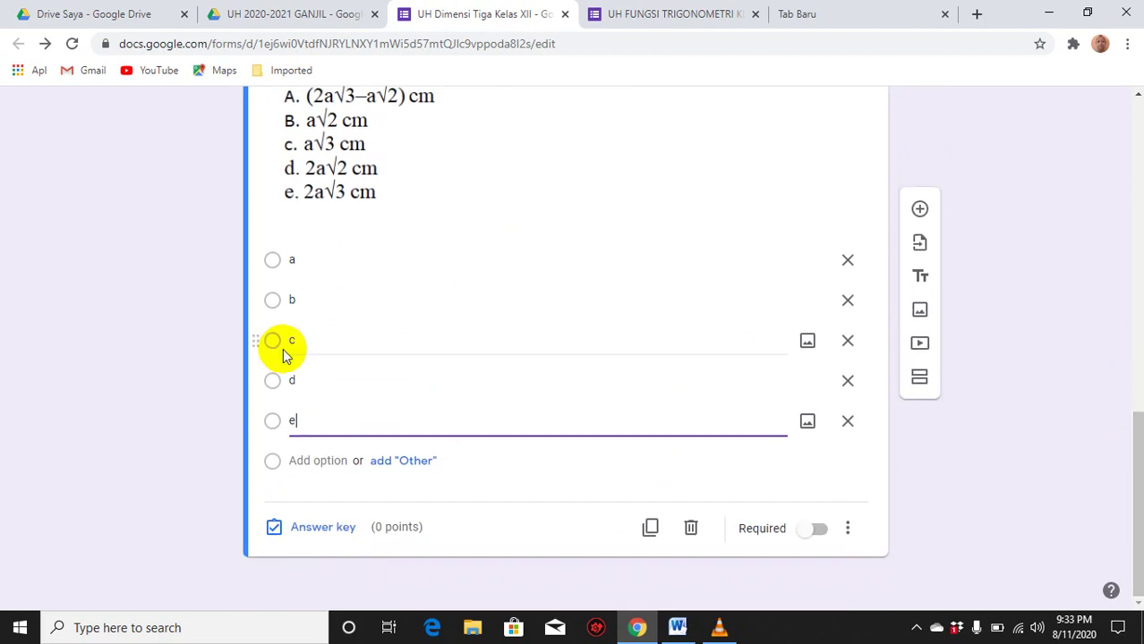
pyautogui.click(304, 526)
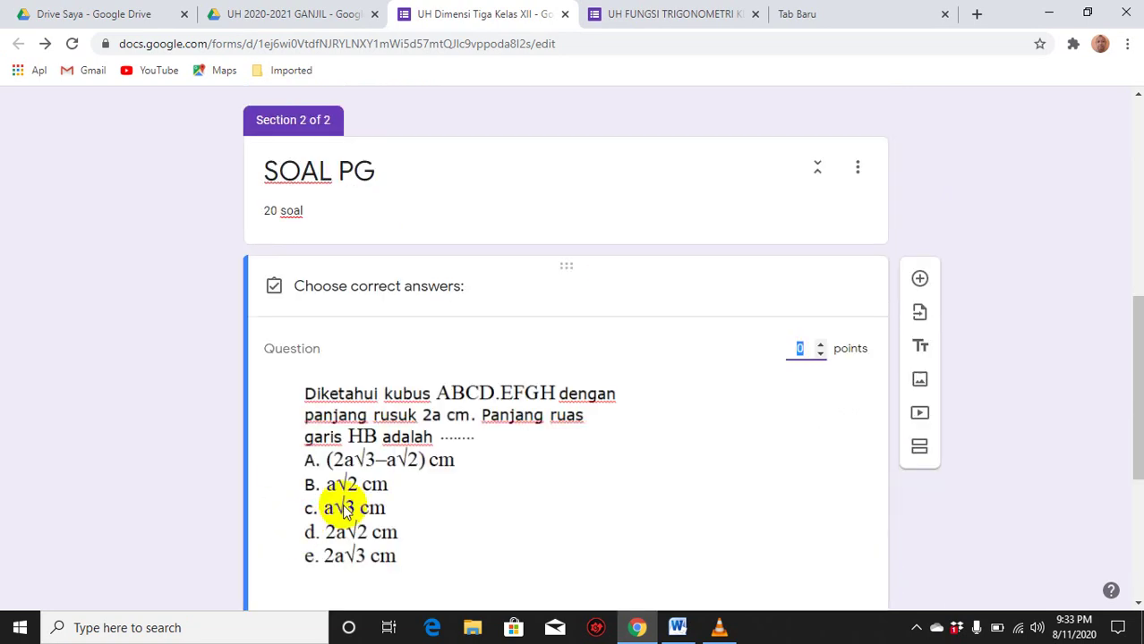
pyautogui.click(819, 343)
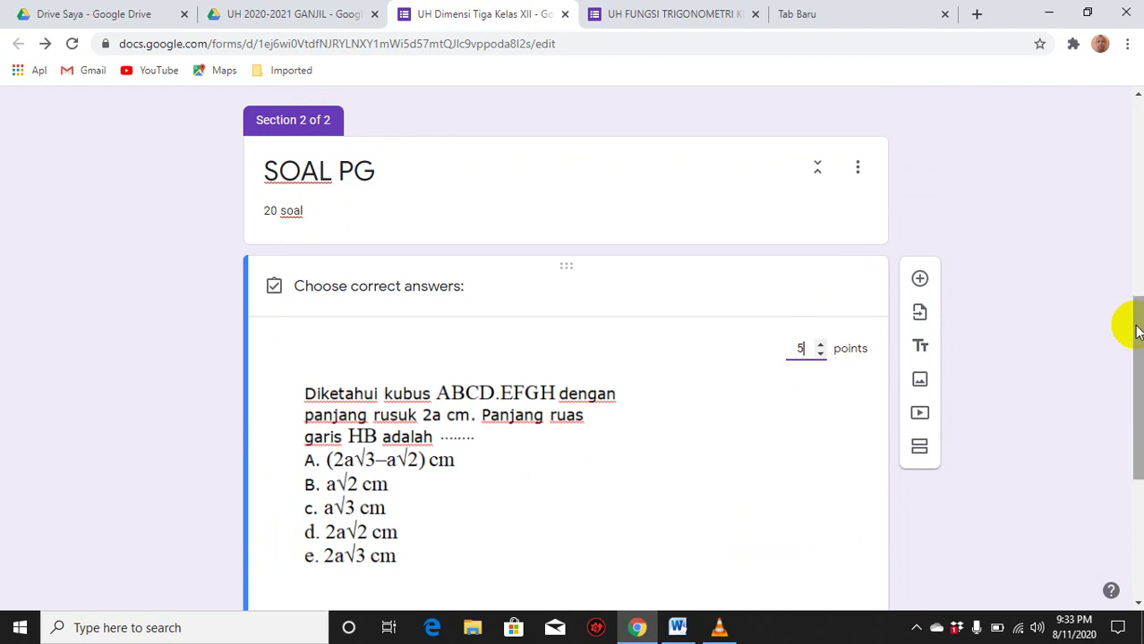
pyautogui.scroll(-4, 1123, 320)
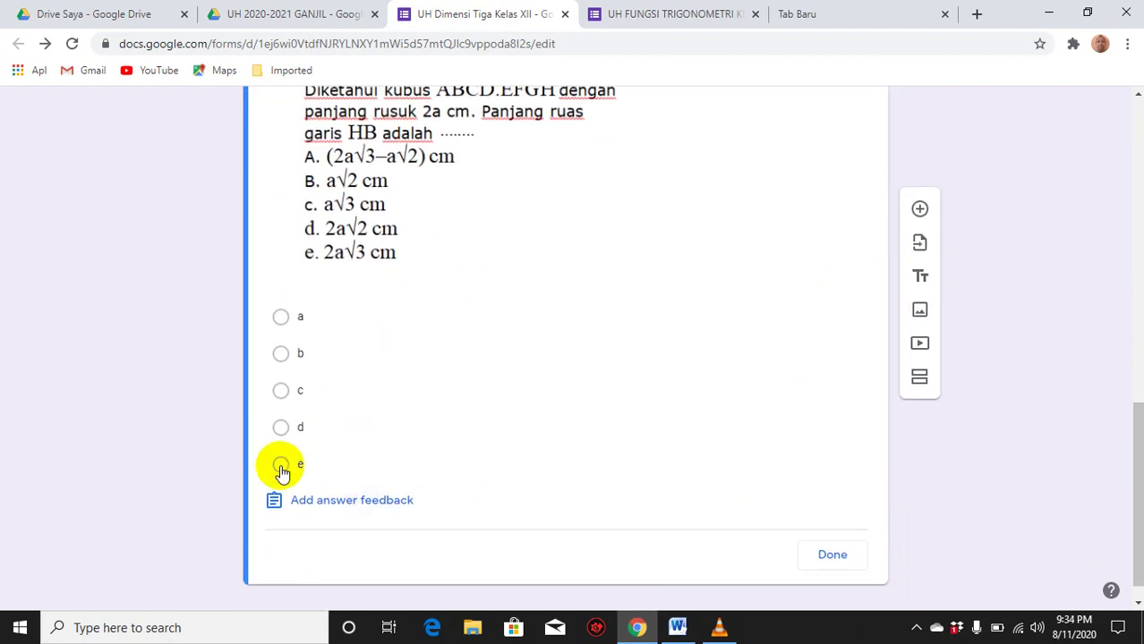
pyautogui.click(281, 466)
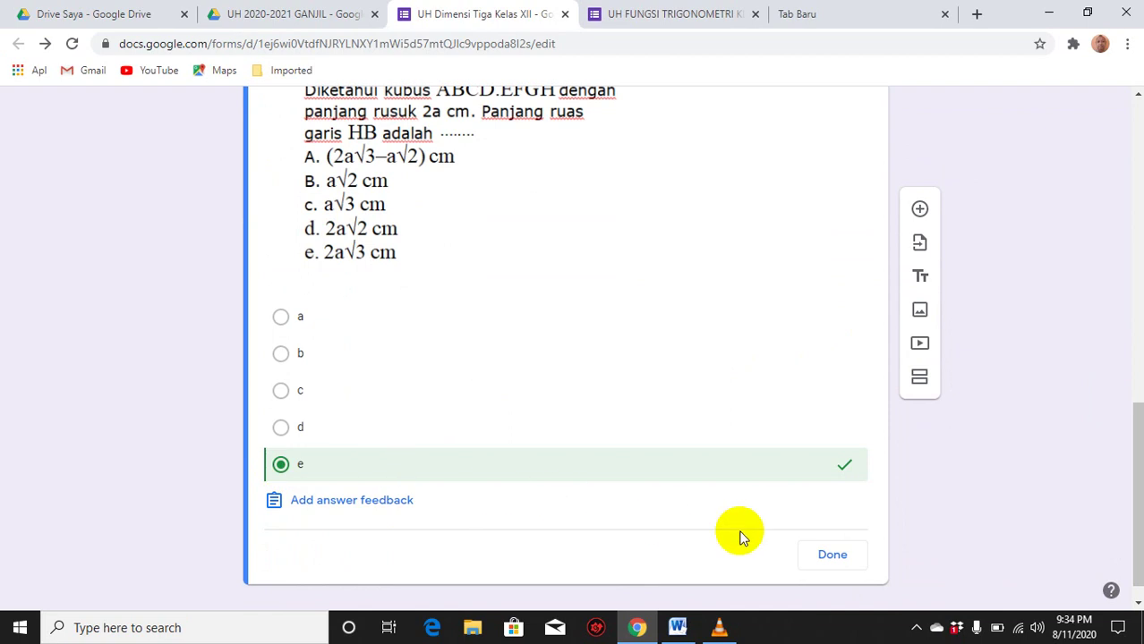
pyautogui.click(791, 560)
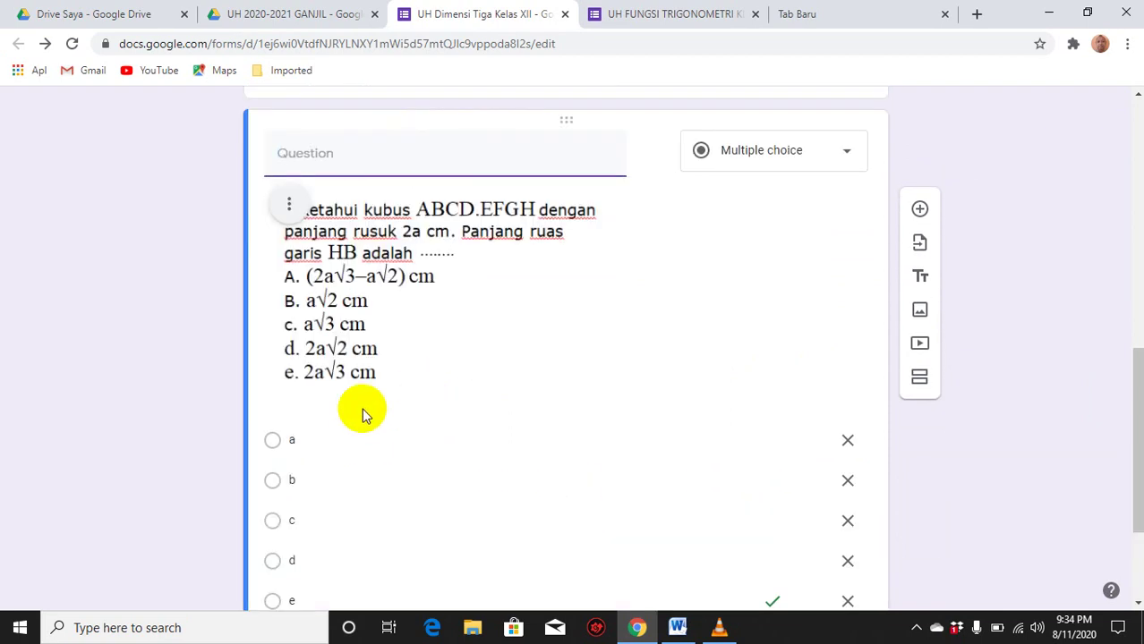
# - Duplicate the first image question together with its five options and answer key
pyautogui.moveTo(1138, 367); pyautogui.dragTo(1131, 312)
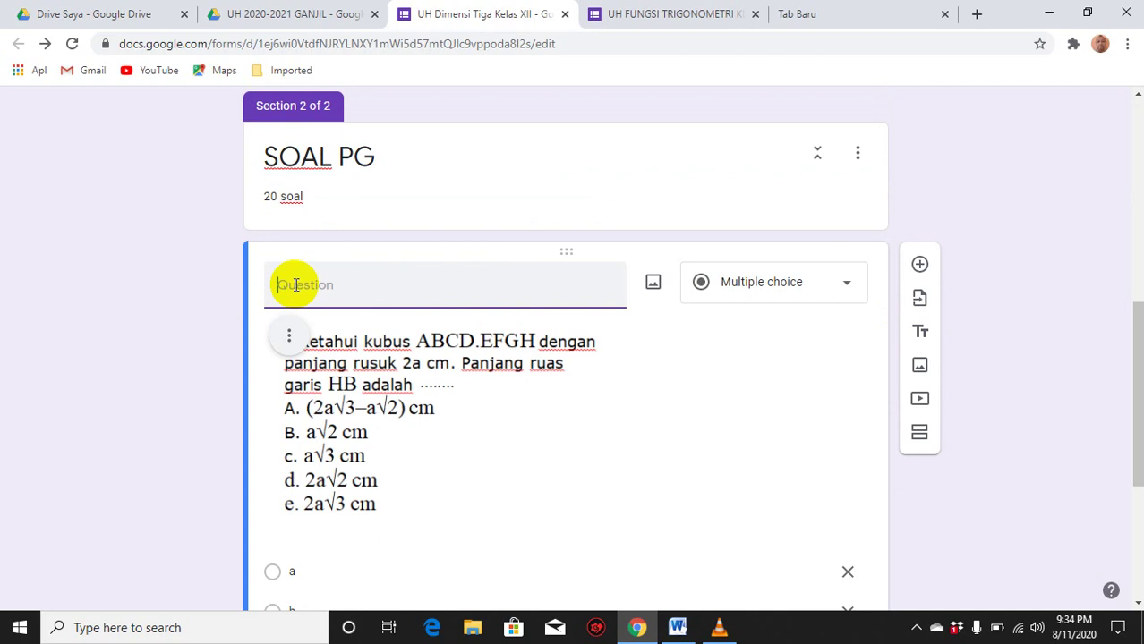
pyautogui.moveTo(1126, 320); pyautogui.dragTo(1136, 510)
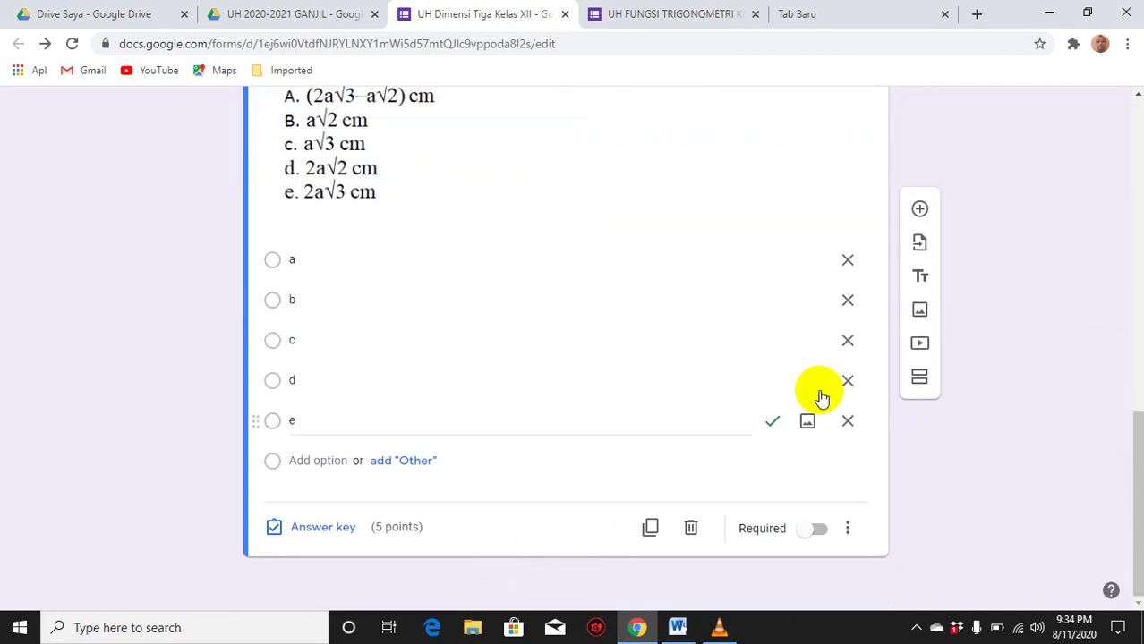
pyautogui.click(650, 529)
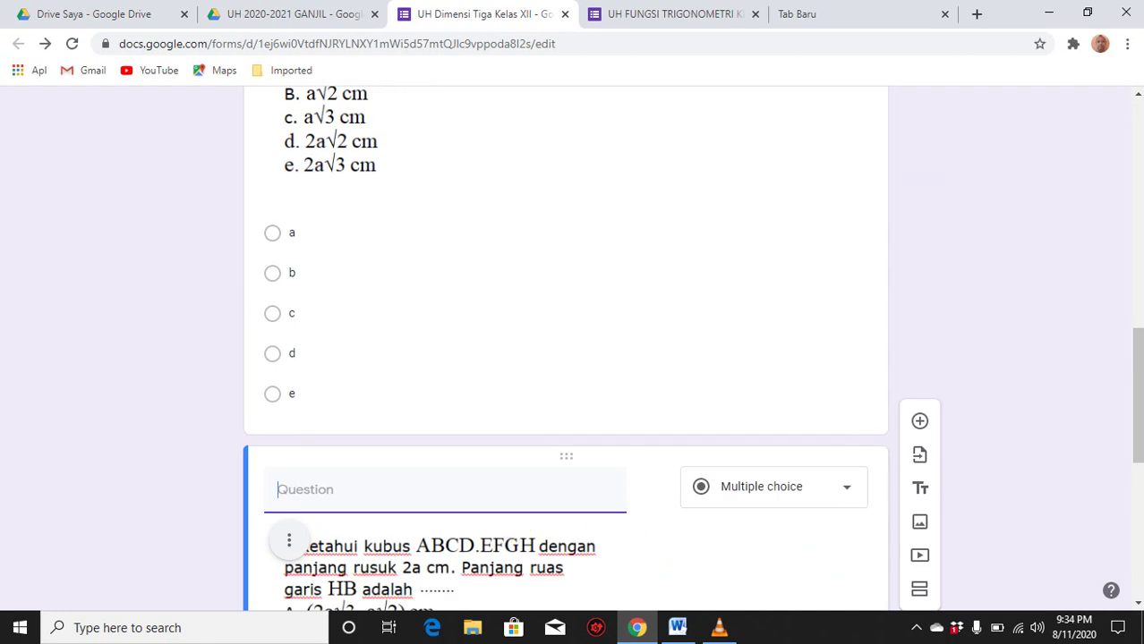
pyautogui.scroll(-4, 1139, 366)
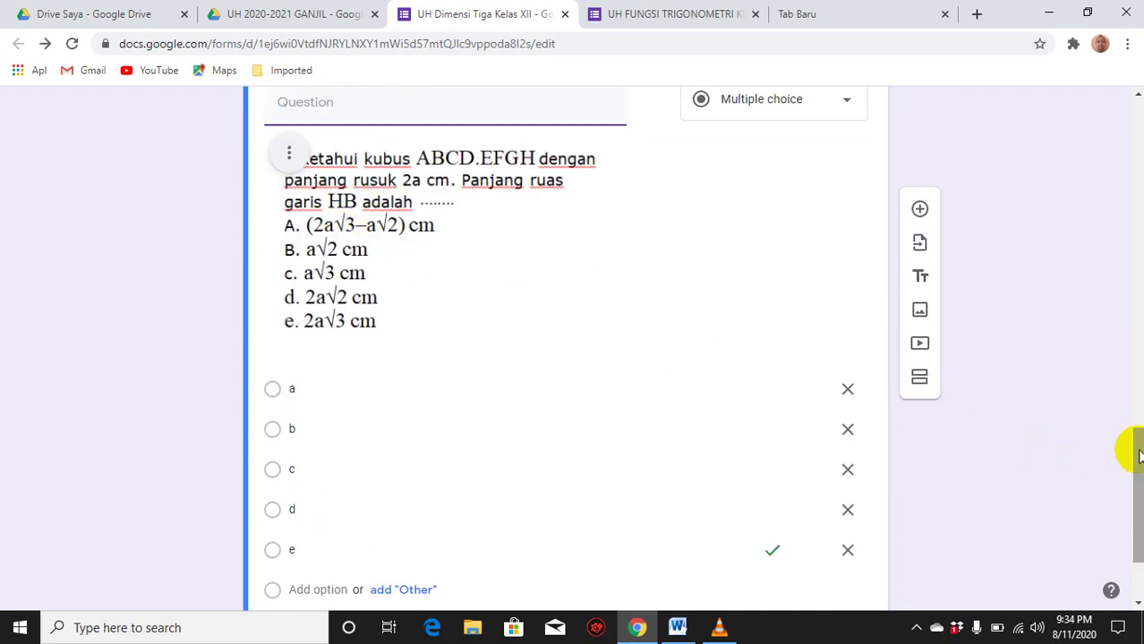
pyautogui.moveTo(1133, 450); pyautogui.dragTo(1139, 418)
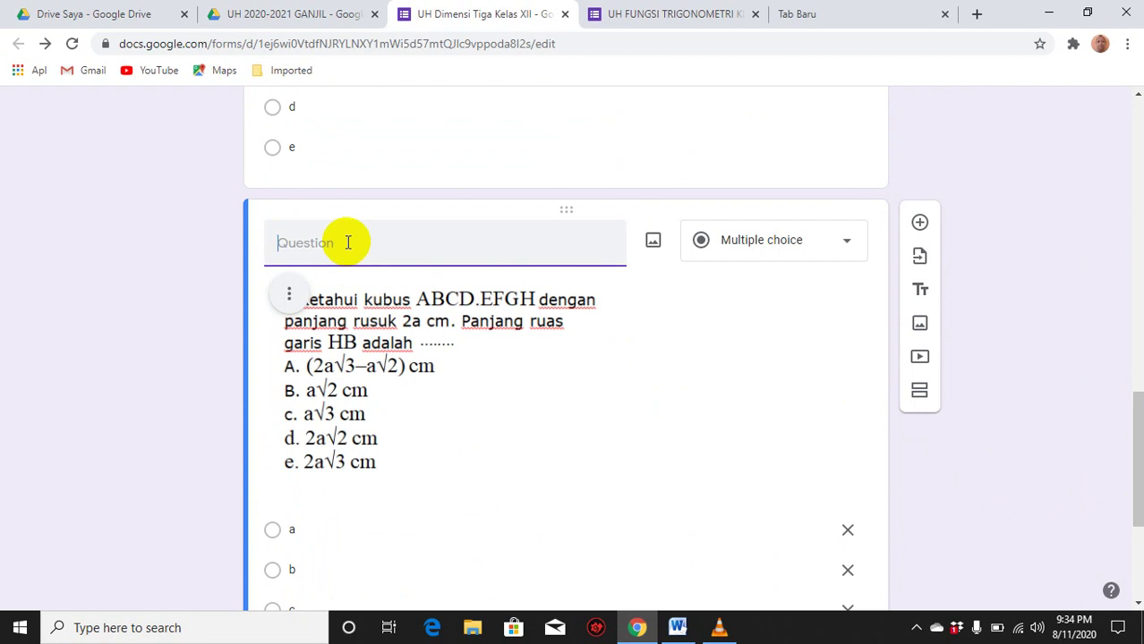
# - In the duplicated question, remove the image and replace the option e marked correct with a new unmarked option e
pyautogui.click(288, 293)
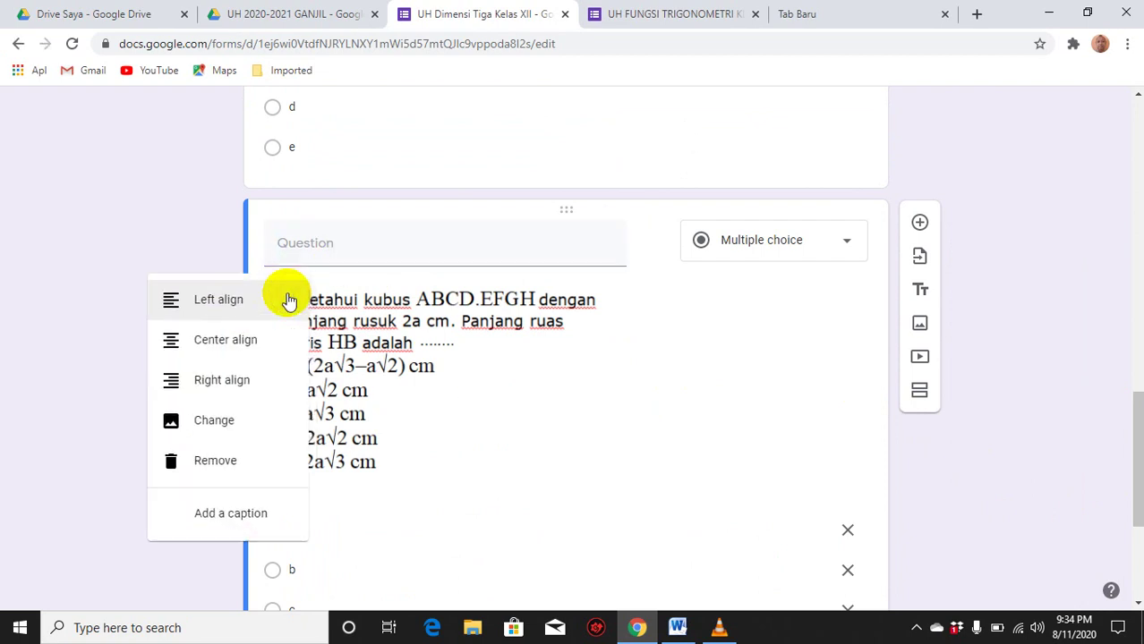
pyautogui.click(204, 460)
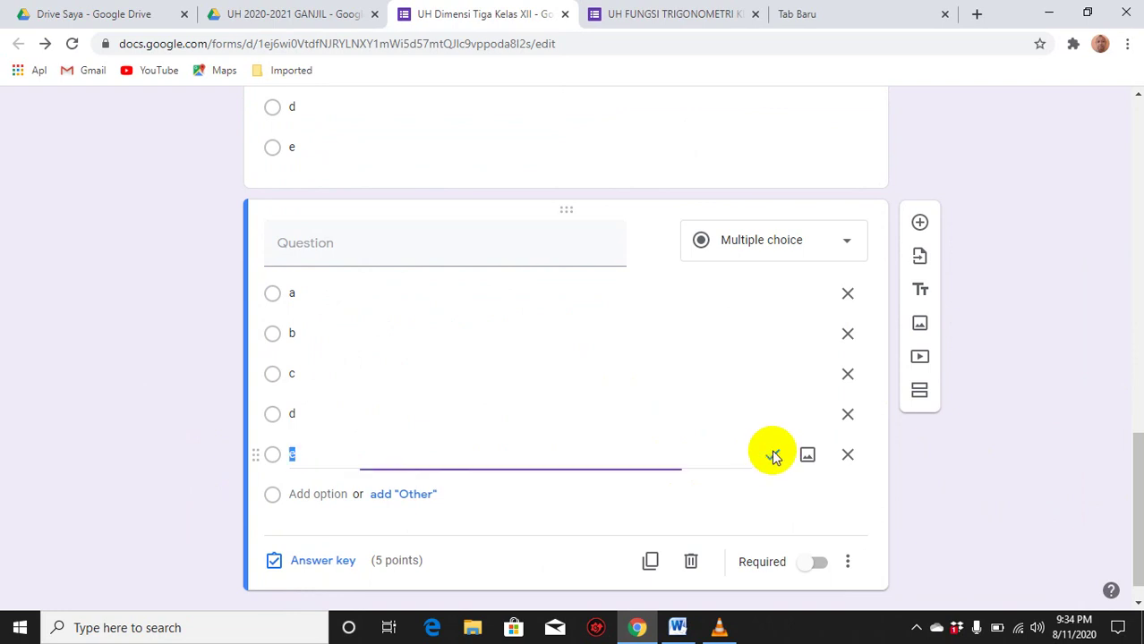
pyautogui.click(847, 455)
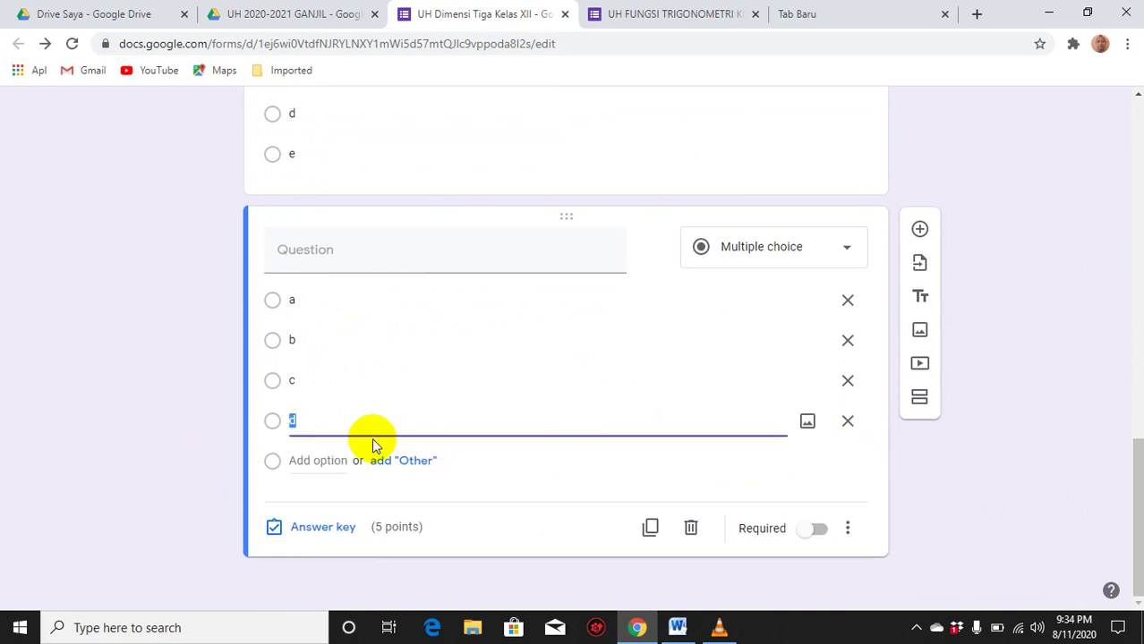
pyautogui.press('Return')
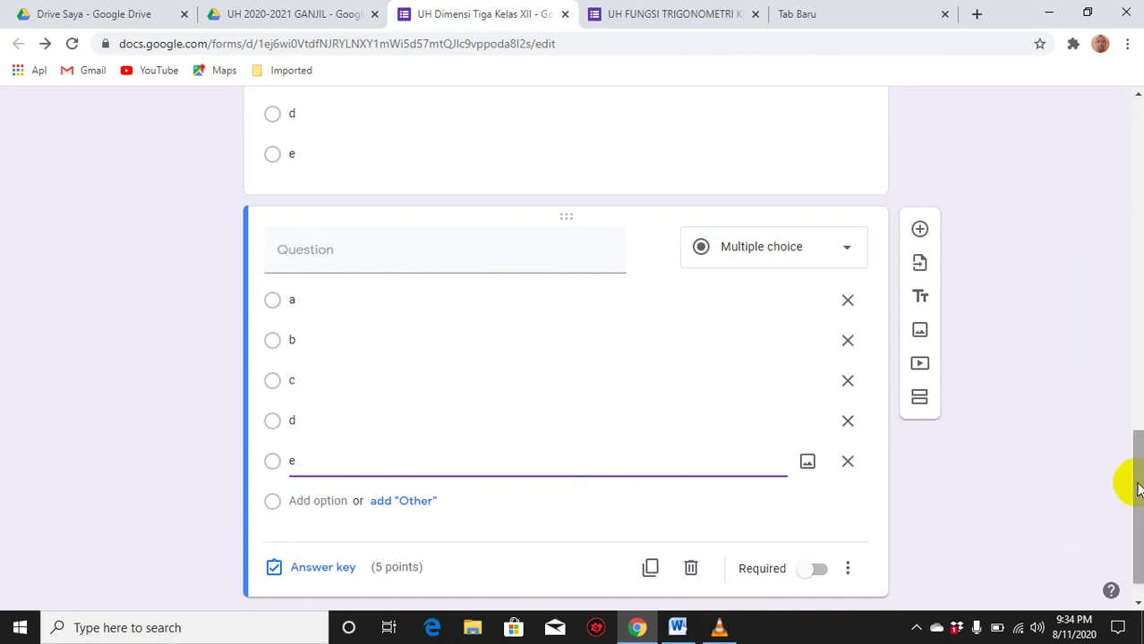
# - Duplicate the image-free question with options a to e five times, one copy below the other
pyautogui.moveTo(1137, 488); pyautogui.dragTo(1125, 556)
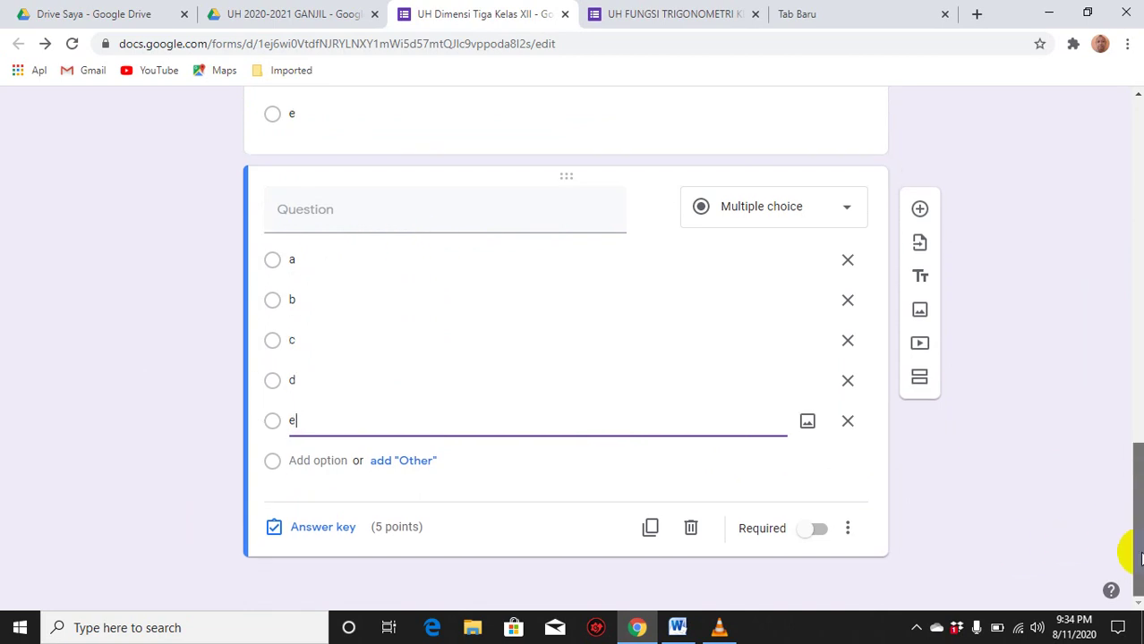
pyautogui.click(650, 527)
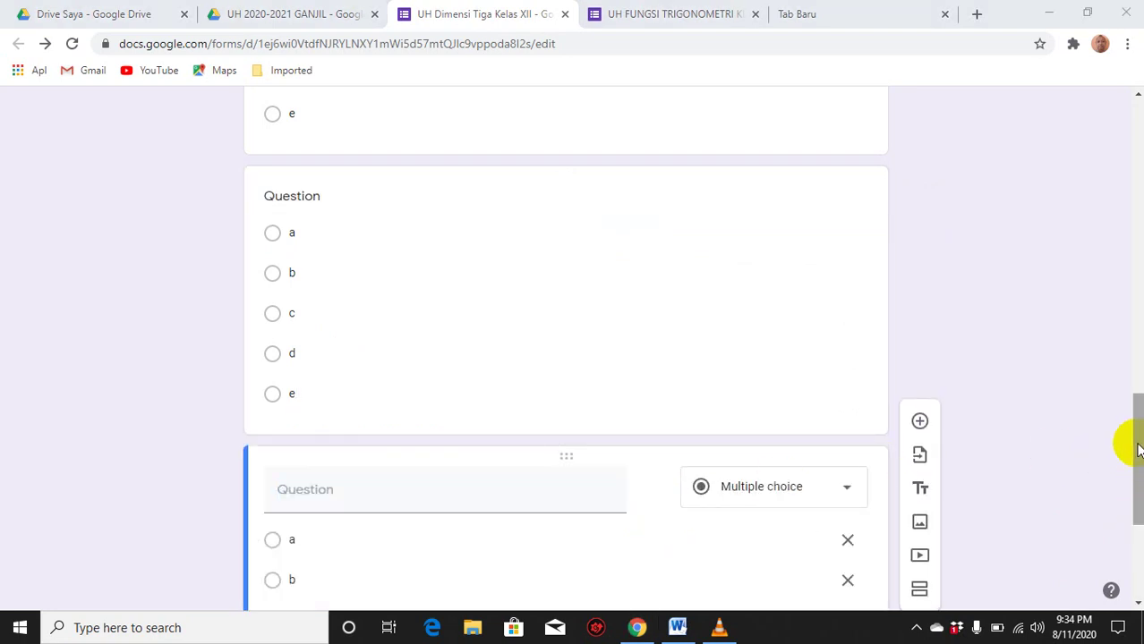
pyautogui.moveTo(1126, 442); pyautogui.dragTo(1126, 592)
pyautogui.click(650, 529)
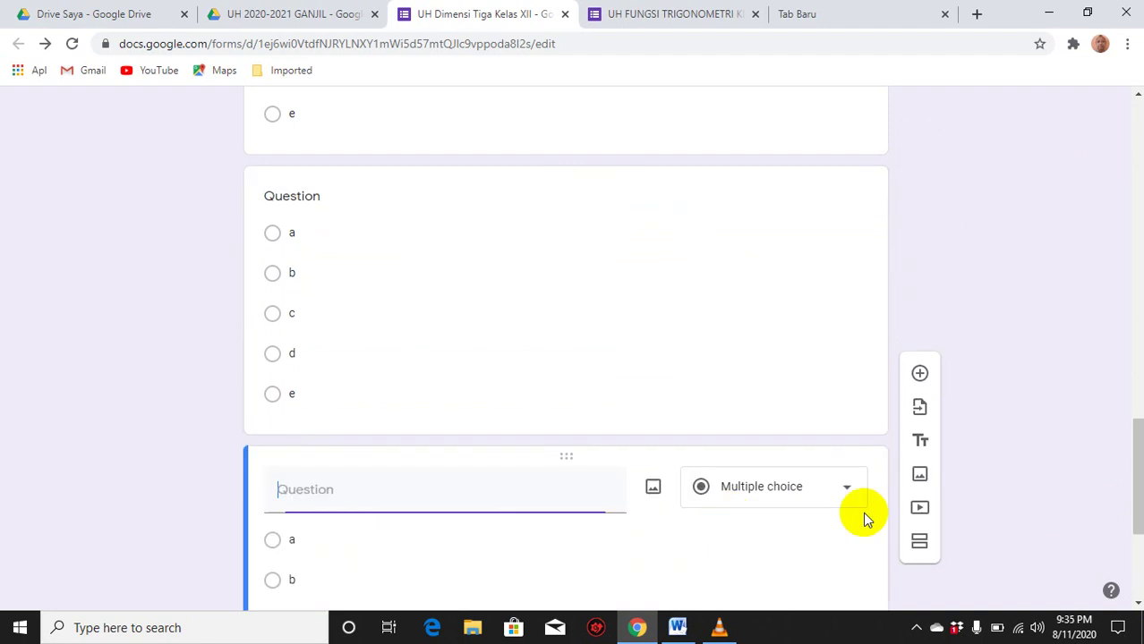
pyautogui.moveTo(1114, 472); pyautogui.dragTo(1132, 573)
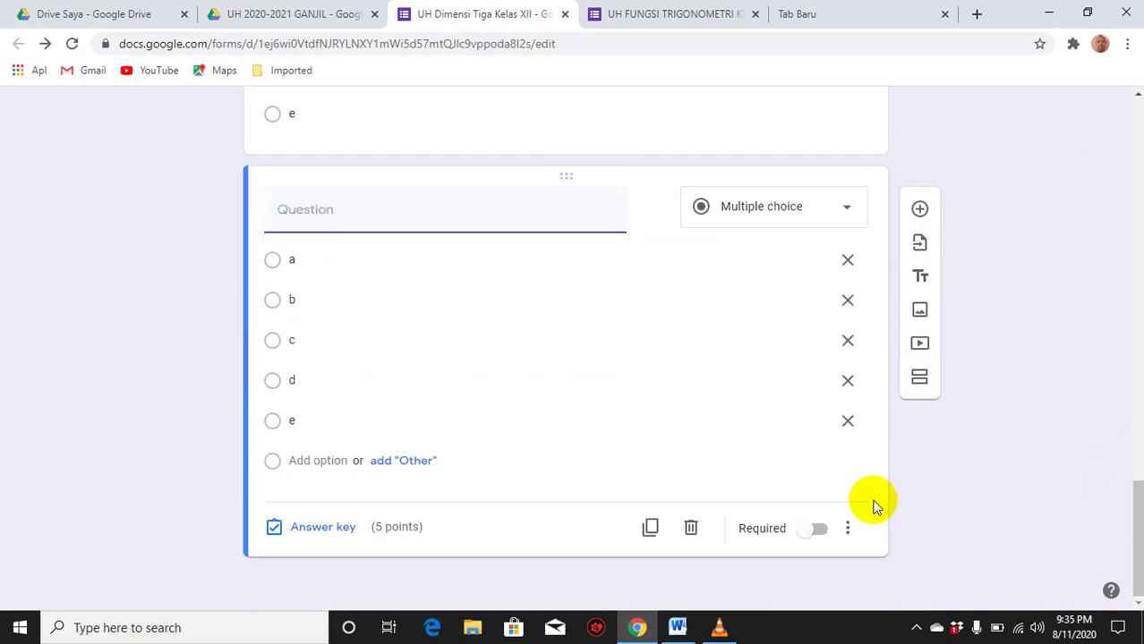
pyautogui.click(650, 529)
pyautogui.moveTo(1124, 446); pyautogui.dragTo(1137, 515)
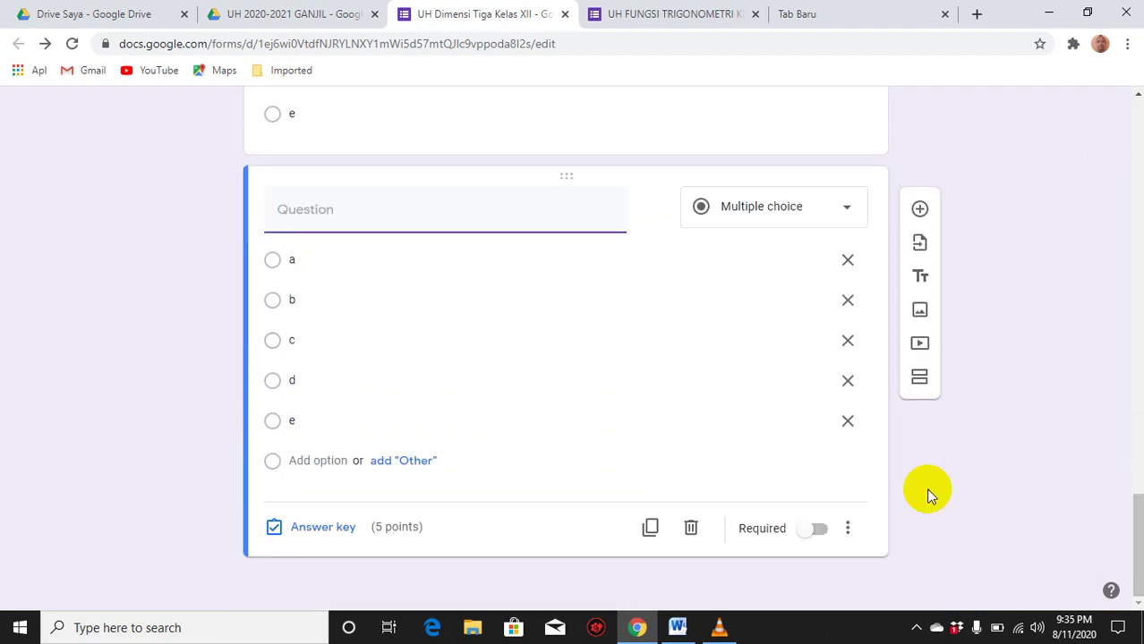
pyautogui.click(649, 533)
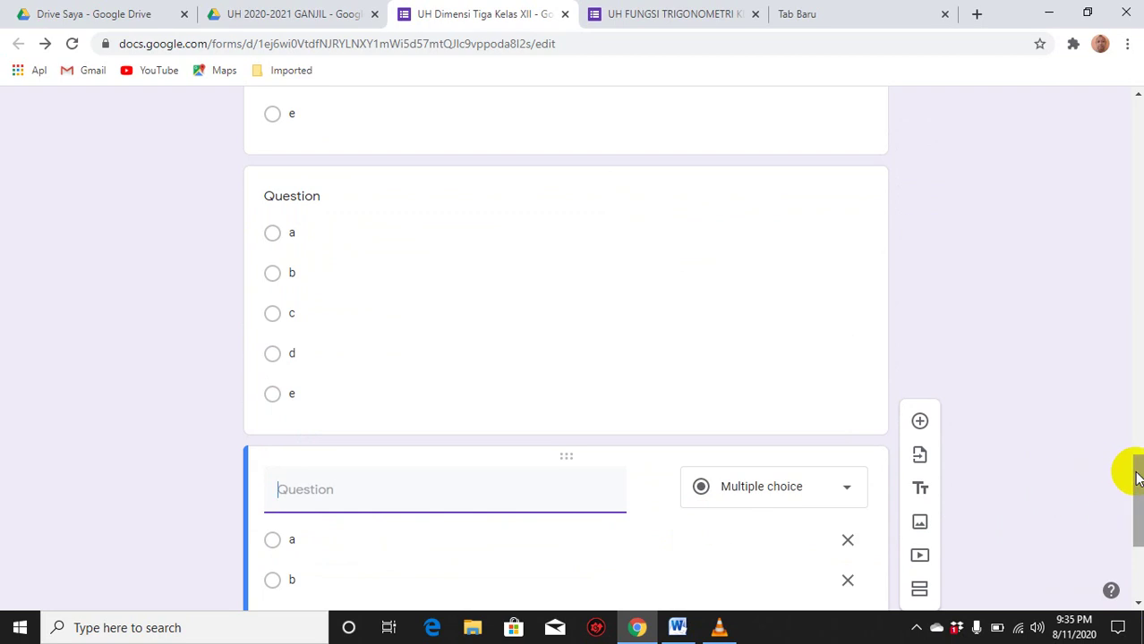
pyautogui.moveTo(1124, 473); pyautogui.dragTo(1125, 531)
pyautogui.click(647, 528)
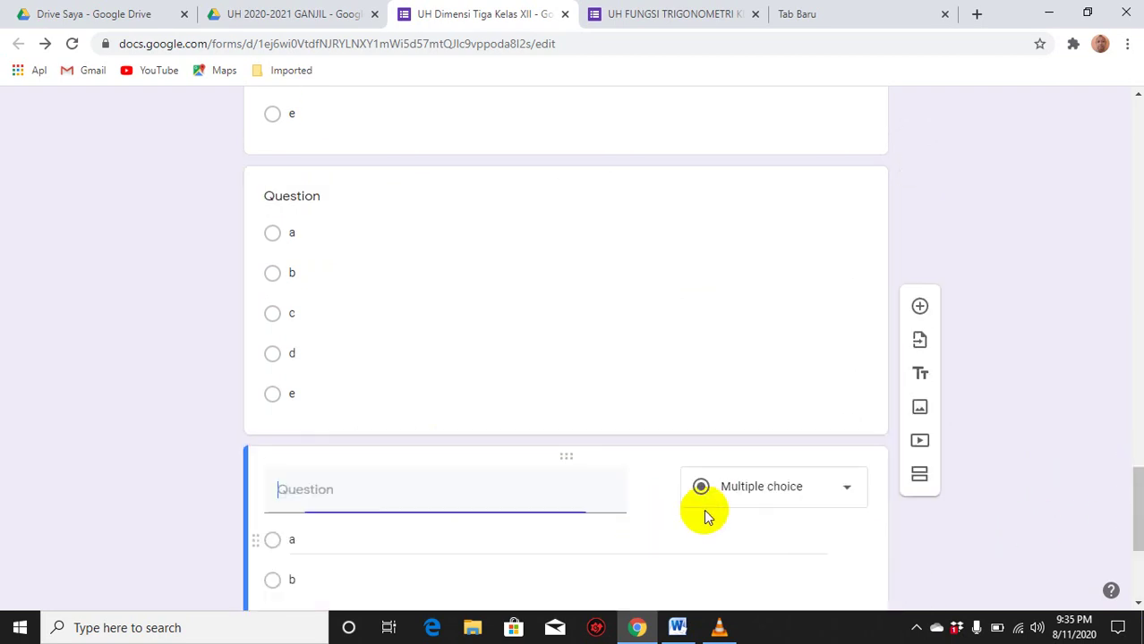
# - Insert image 2 from the "tiga dimensi" folder into the second question of the SOAL PG section
pyautogui.moveTo(1129, 490); pyautogui.dragTo(763, 404)
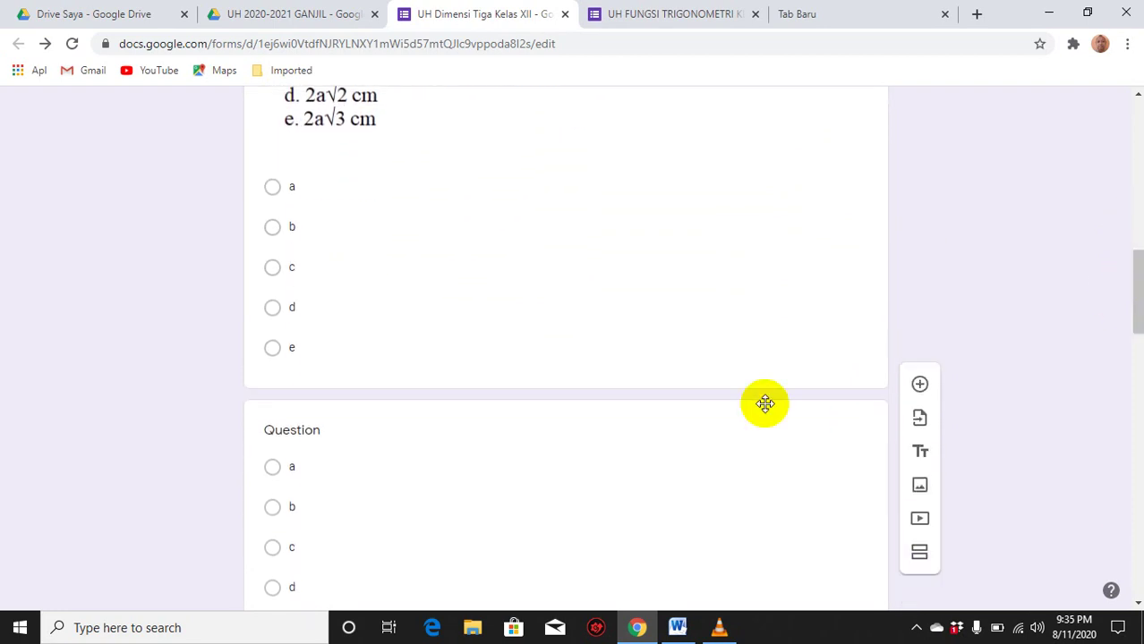
pyautogui.click(347, 436)
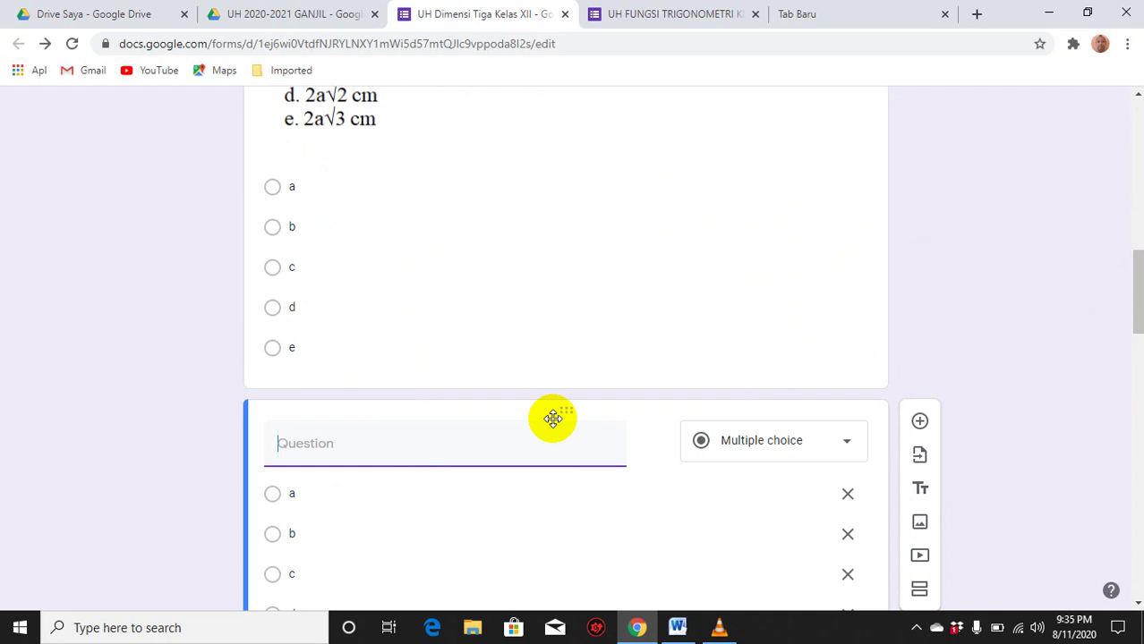
pyautogui.click(654, 442)
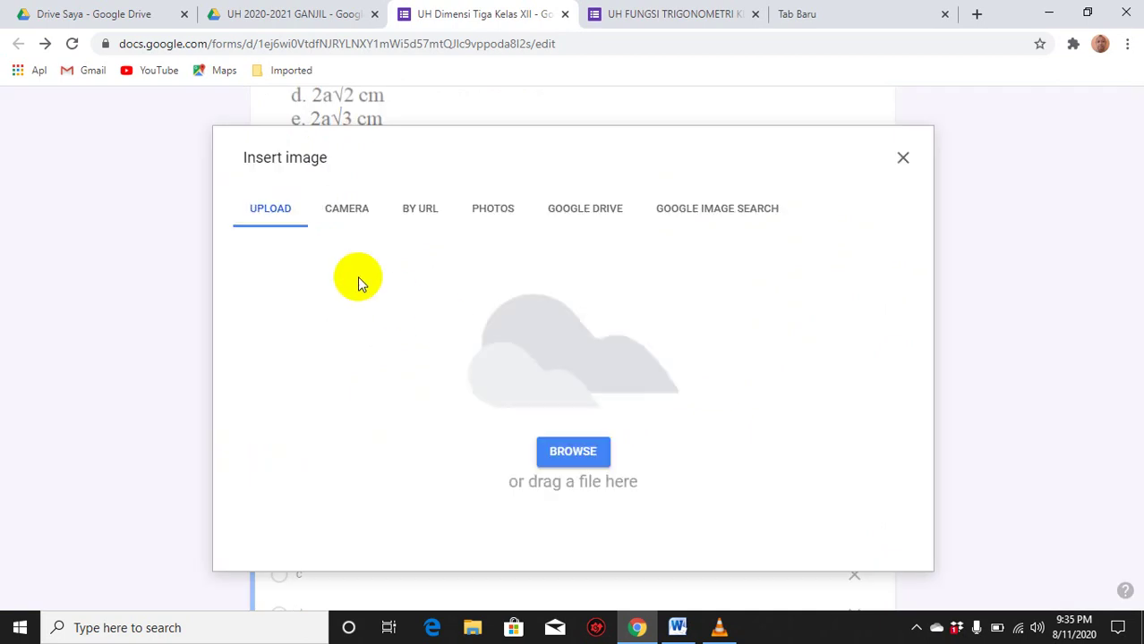
pyautogui.click(573, 451)
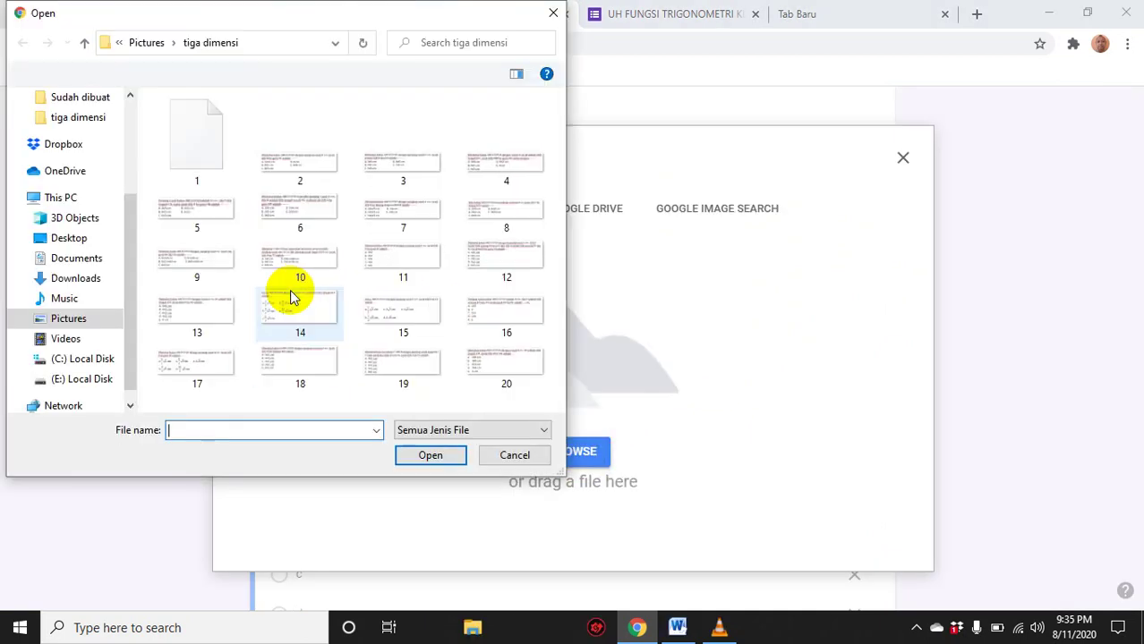
pyautogui.click(296, 165)
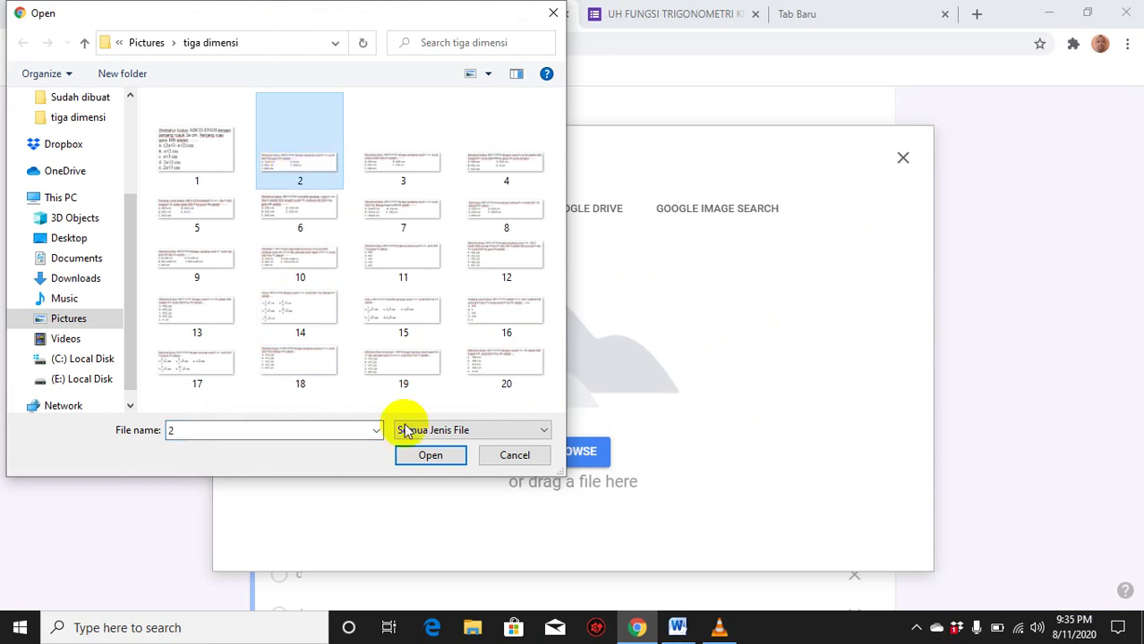
pyautogui.click(425, 456)
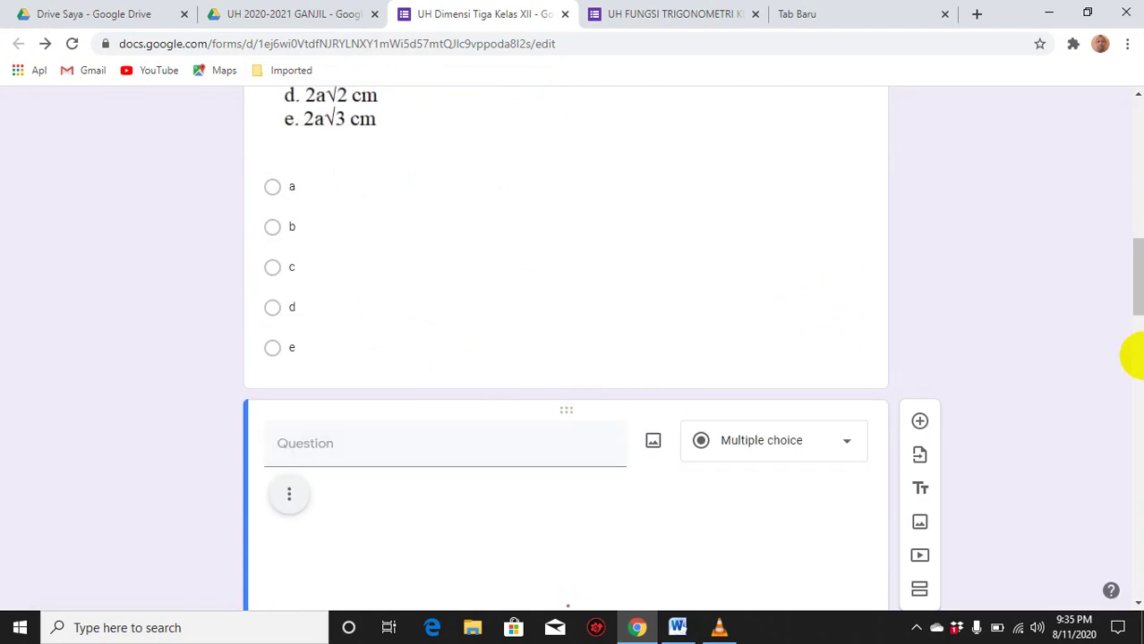
pyautogui.moveTo(1134, 288); pyautogui.dragTo(1135, 333)
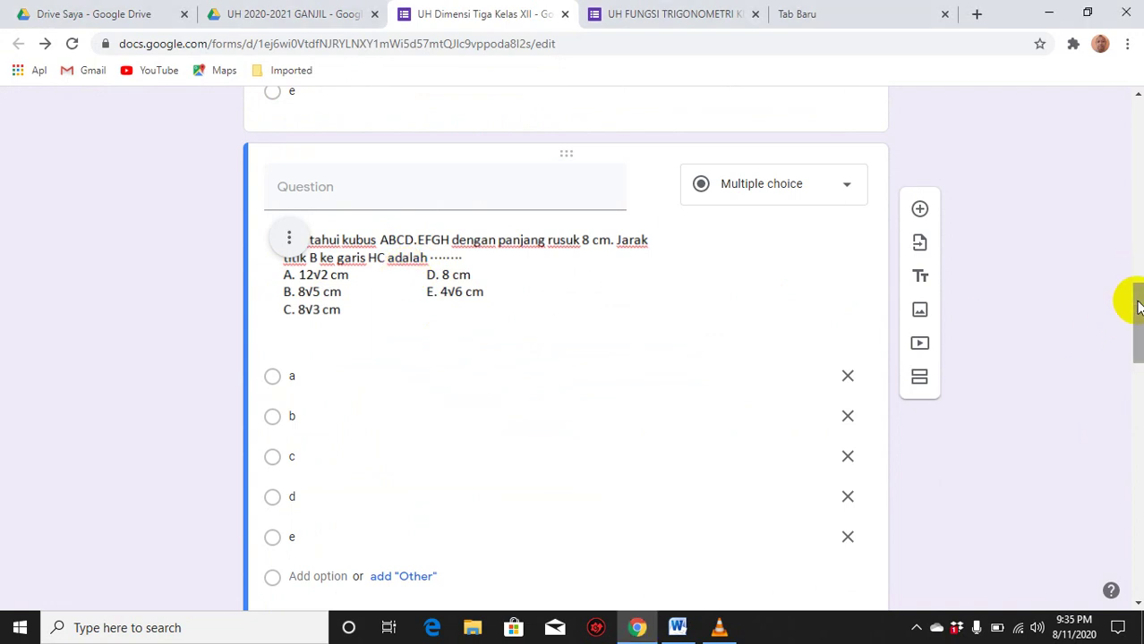
# - Make the cube question about the length of segment HB, with edge 2a cm, a required question
pyautogui.moveTo(1133, 301); pyautogui.dragTo(1131, 248)
pyautogui.click(615, 275)
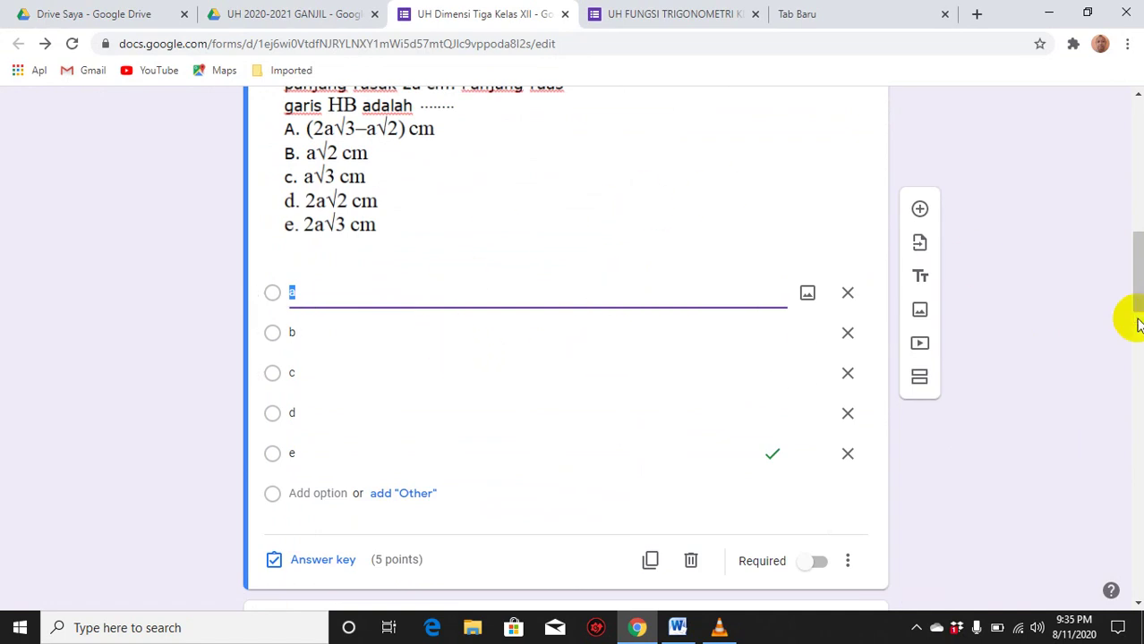
pyautogui.moveTo(1136, 302)
pyautogui.mouseDown()
pyautogui.moveTo(1132, 277)
pyautogui.moveTo(1129, 312)
pyautogui.mouseUp()
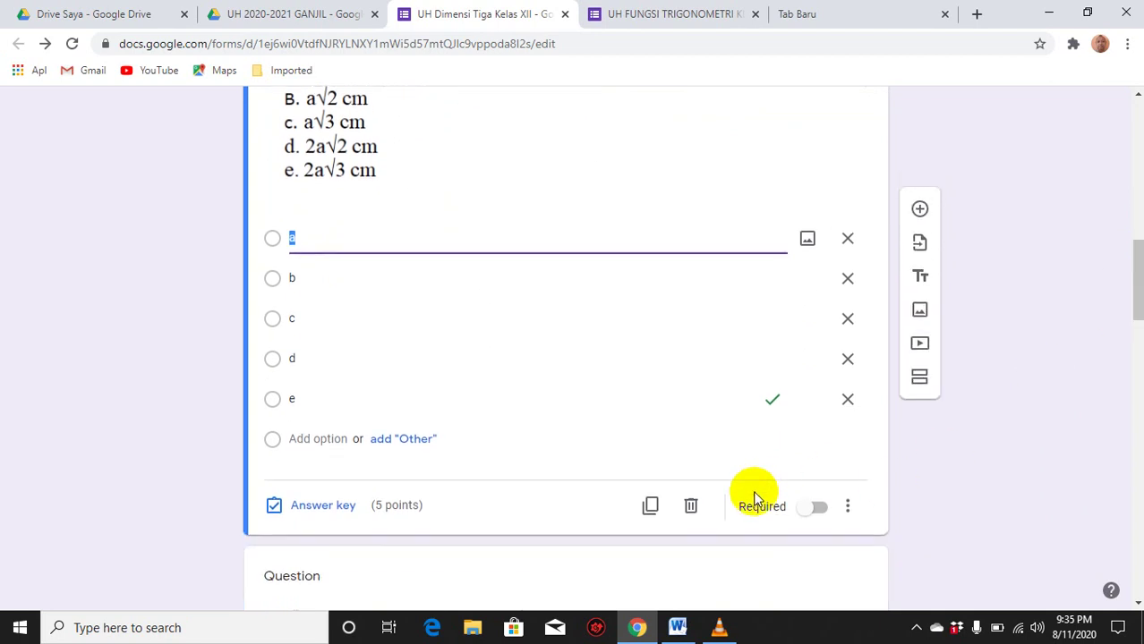
pyautogui.click(817, 512)
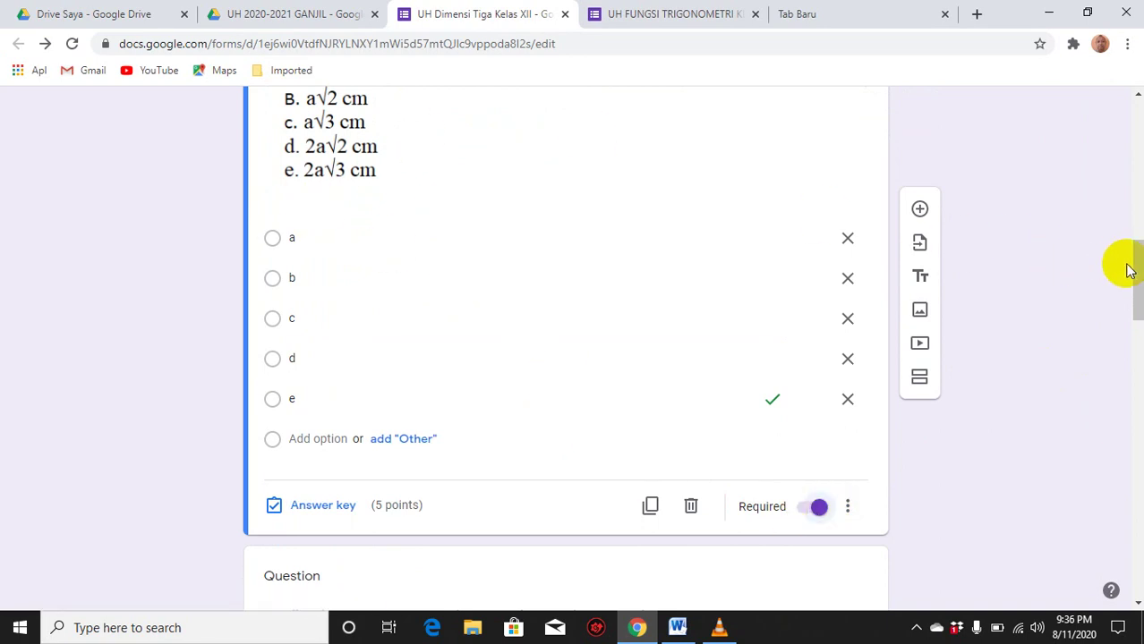
# - Look up the answer to question 2 in the answer list of the Word document "Jawaban latihan tiga dimensi"
pyautogui.moveTo(1134, 265); pyautogui.dragTo(1135, 334)
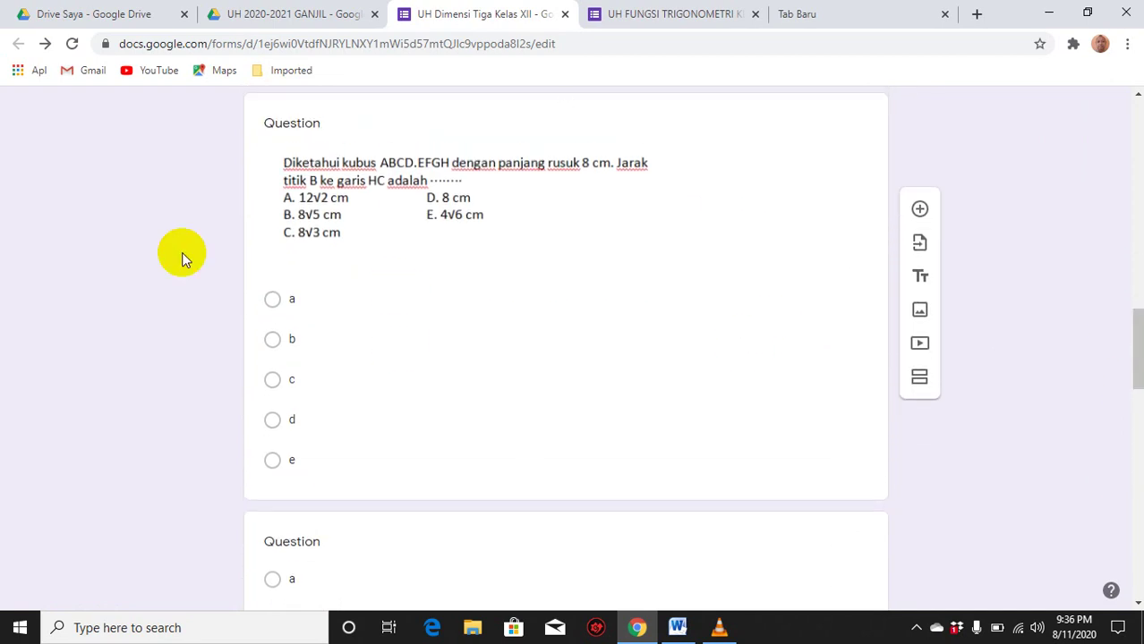
pyautogui.click(676, 627)
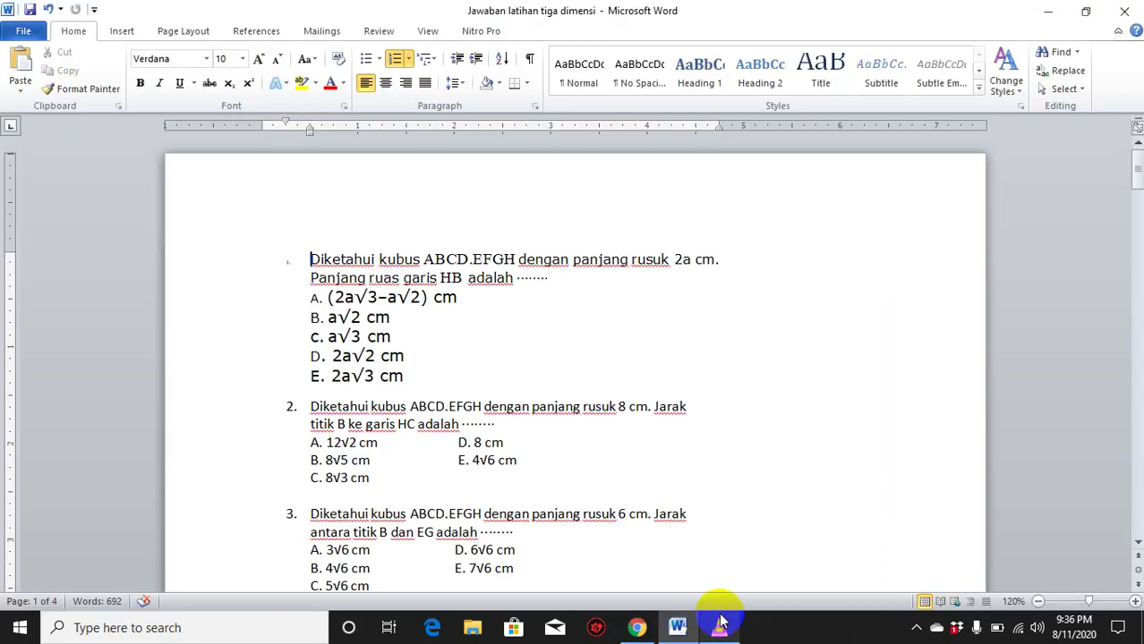
pyautogui.moveTo(1134, 182); pyautogui.dragTo(1133, 455)
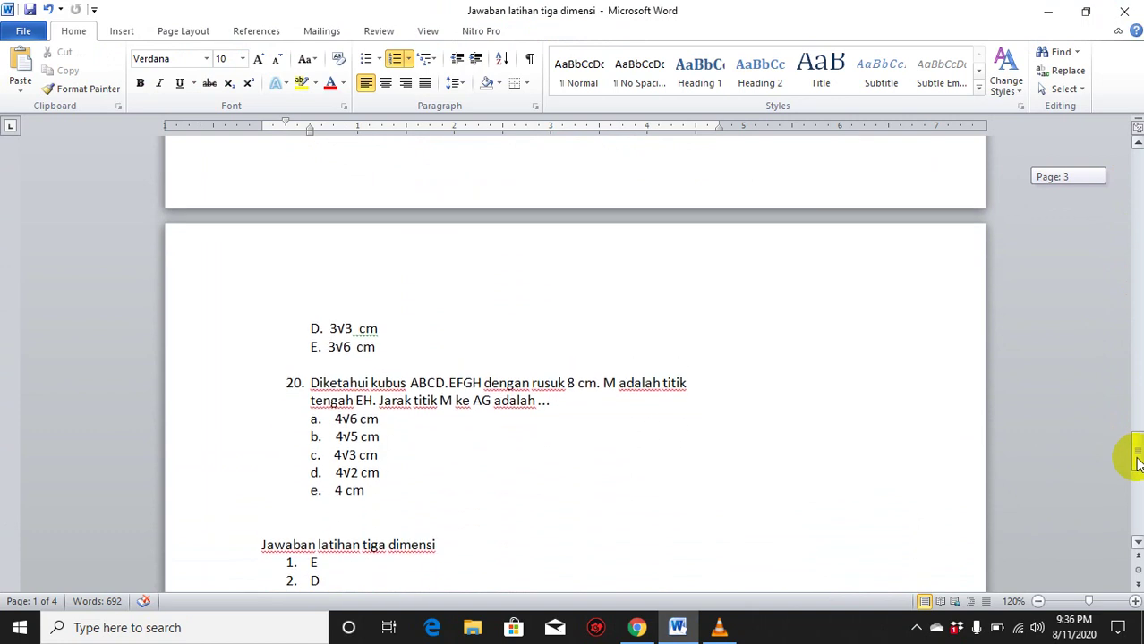
pyautogui.click(629, 625)
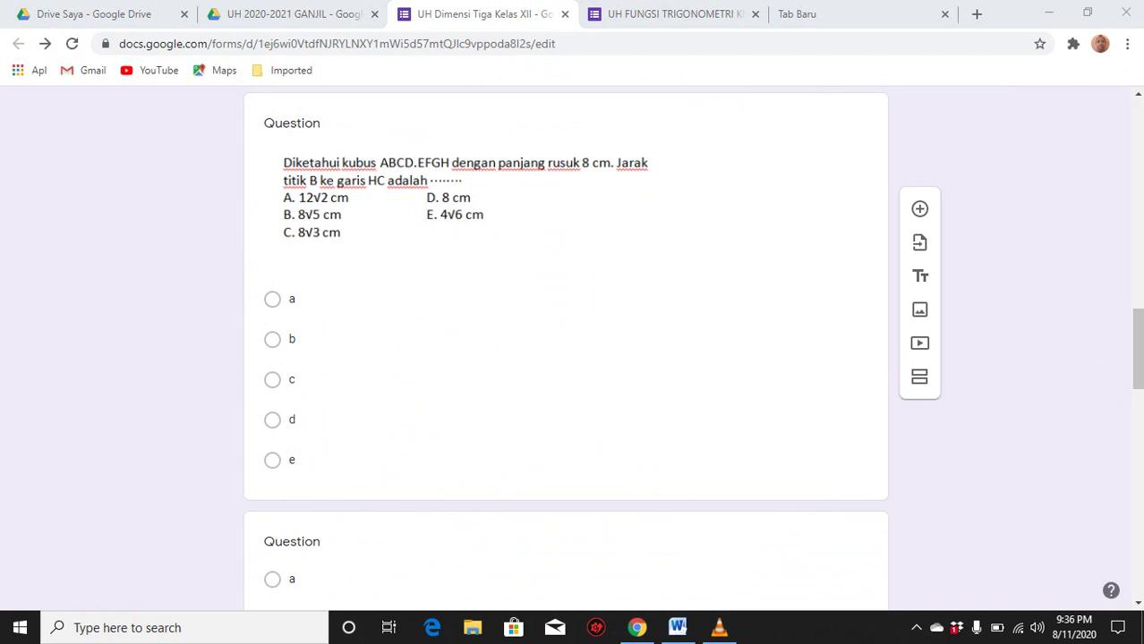
# - In the form, mark option d as the correct answer of the 8 cm cube question about the distance from B to HC
pyautogui.moveTo(1139, 336); pyautogui.dragTo(1136, 231)
pyautogui.scroll(-5, 680, 367)
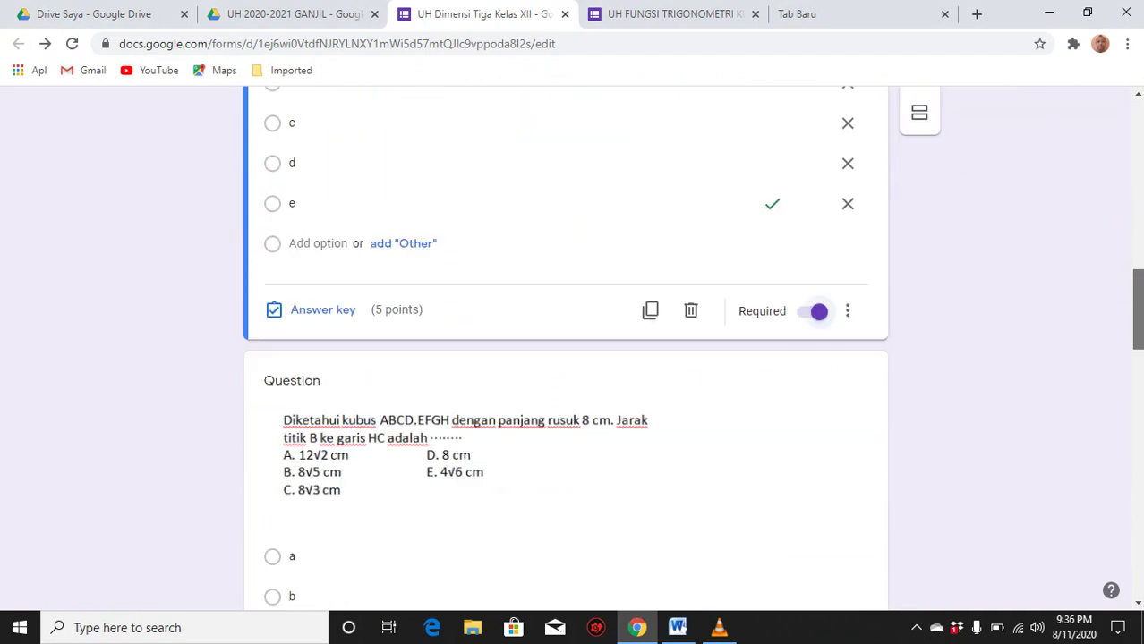
pyautogui.click(621, 356)
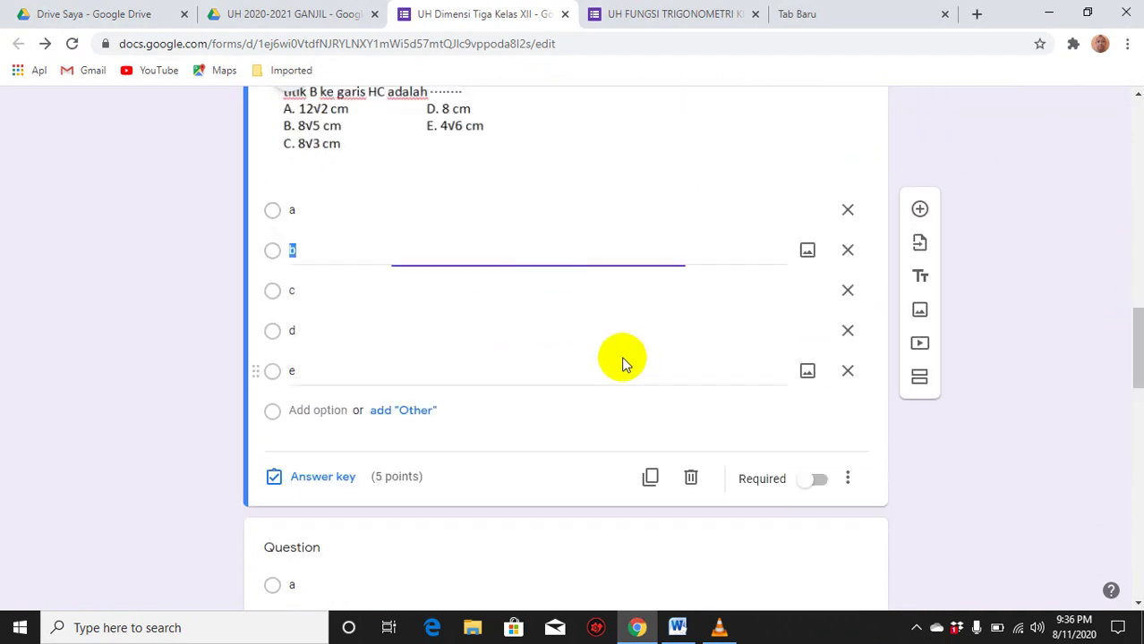
pyautogui.click(302, 475)
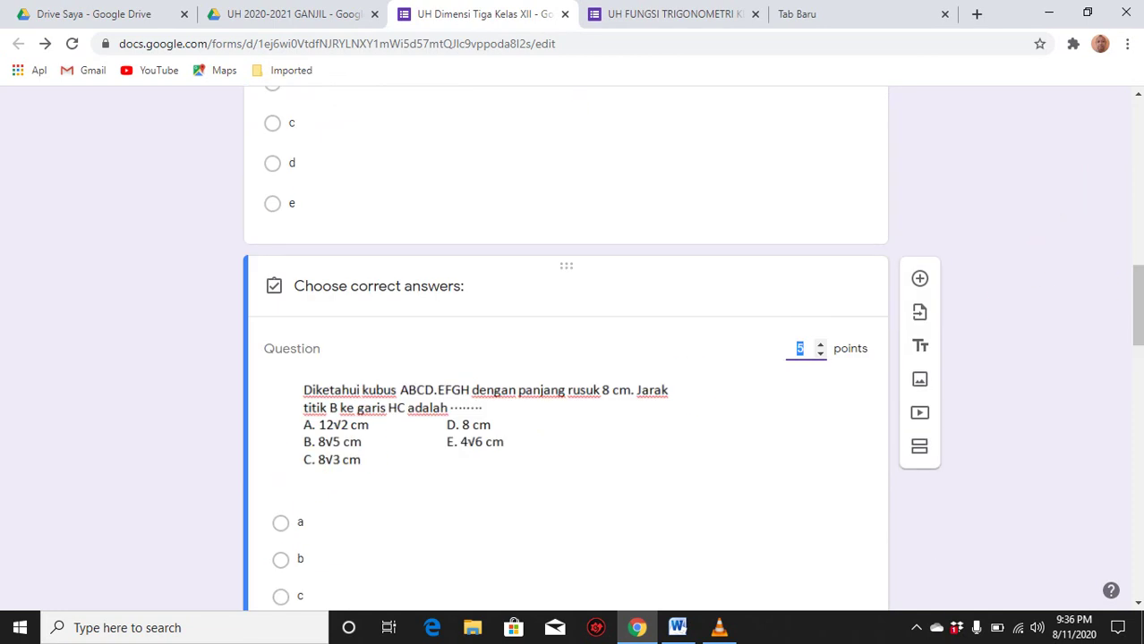
pyautogui.moveTo(1135, 296); pyautogui.dragTo(1135, 344)
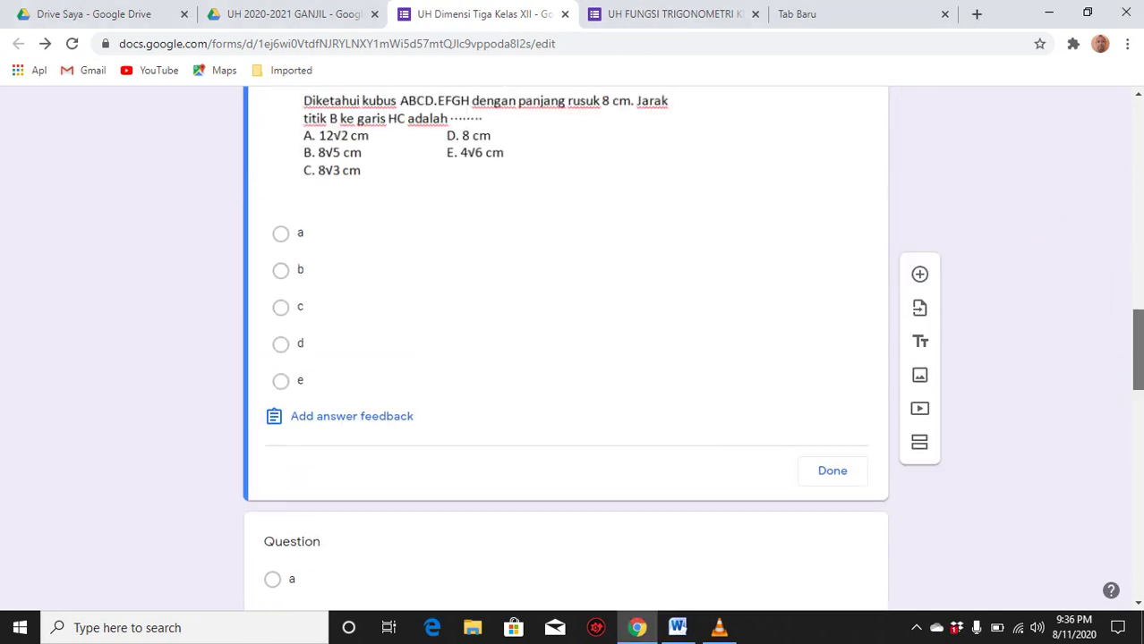
pyautogui.click(281, 346)
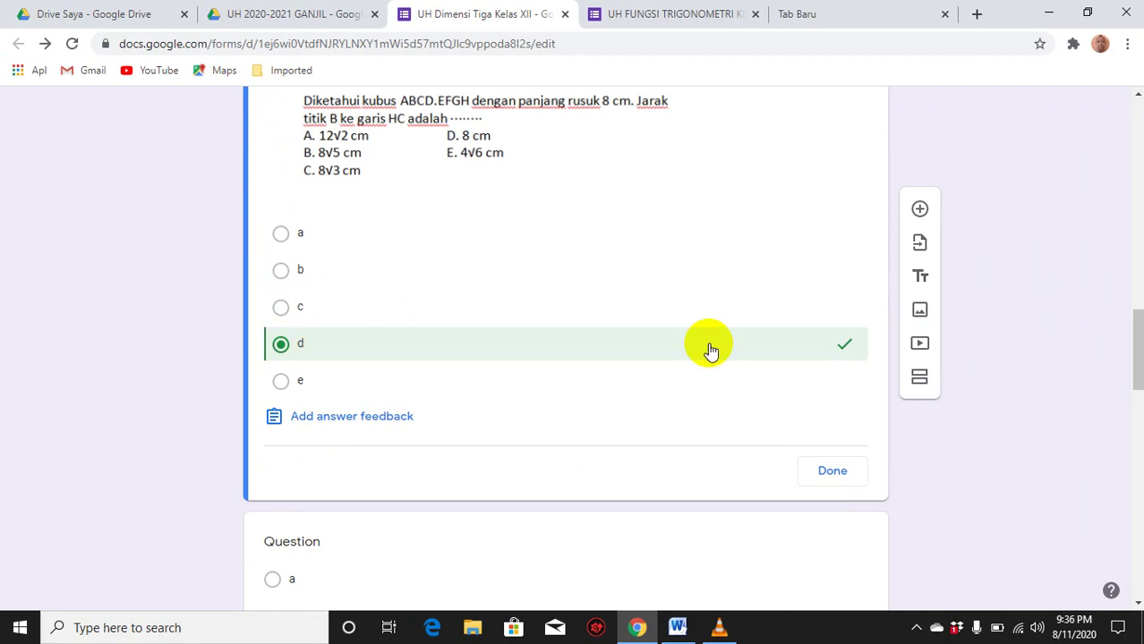
pyautogui.click(825, 471)
pyautogui.write('Diketahui kubus ABCD.EFGH dengan panjang rusuk 8 cm. Jarak titik B ke garis HC adalah ........ A. 12√2 cm\tD. 8 cm B. 8√5 cm\tE. 4√6 cm C. 8√3 cm')
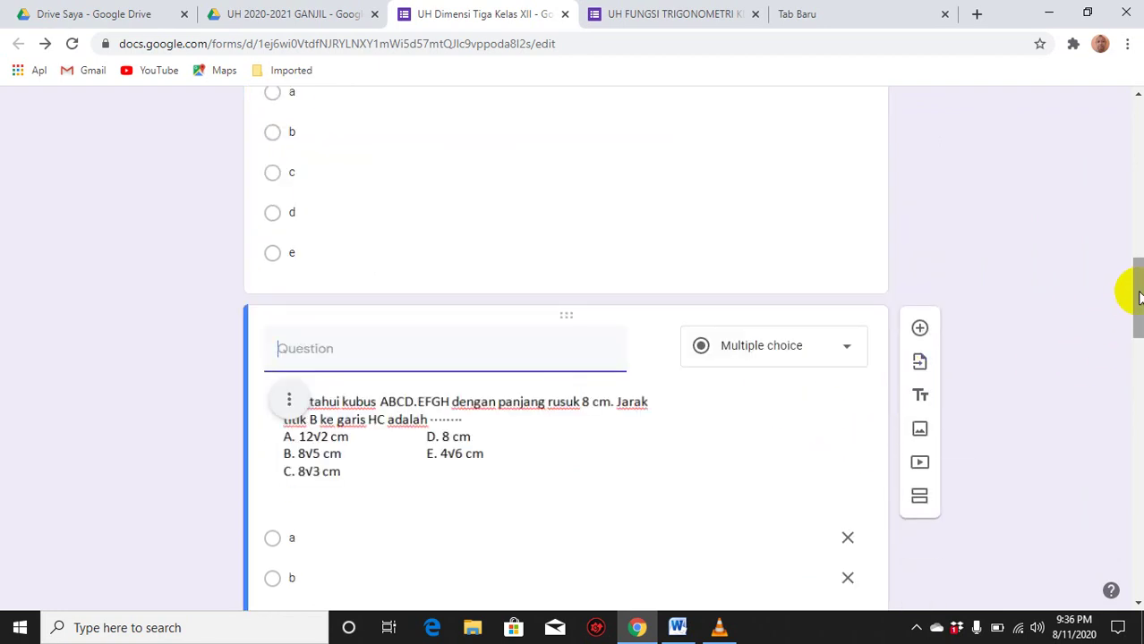
pyautogui.moveTo(1134, 295)
pyautogui.mouseDown()
pyautogui.moveTo(1135, 329)
pyautogui.moveTo(1124, 243)
pyautogui.moveTo(1137, 309)
pyautogui.mouseUp()
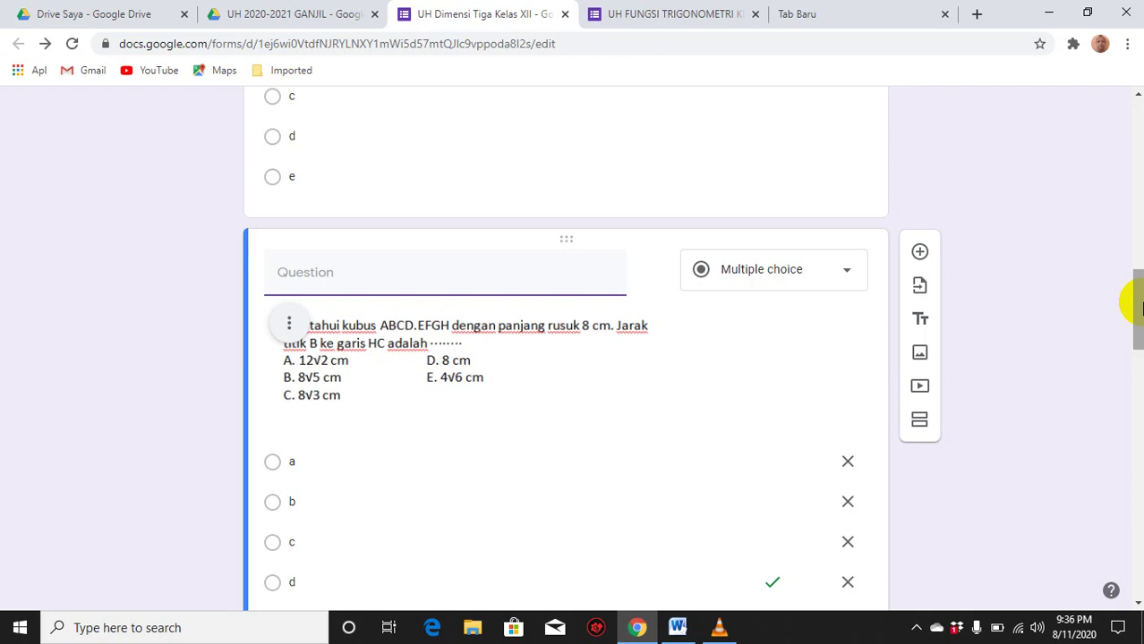
# - Preview the form and try to continue past the first section with a student name and an incorrect token
pyautogui.moveTo(1136, 308); pyautogui.dragTo(1139, 117)
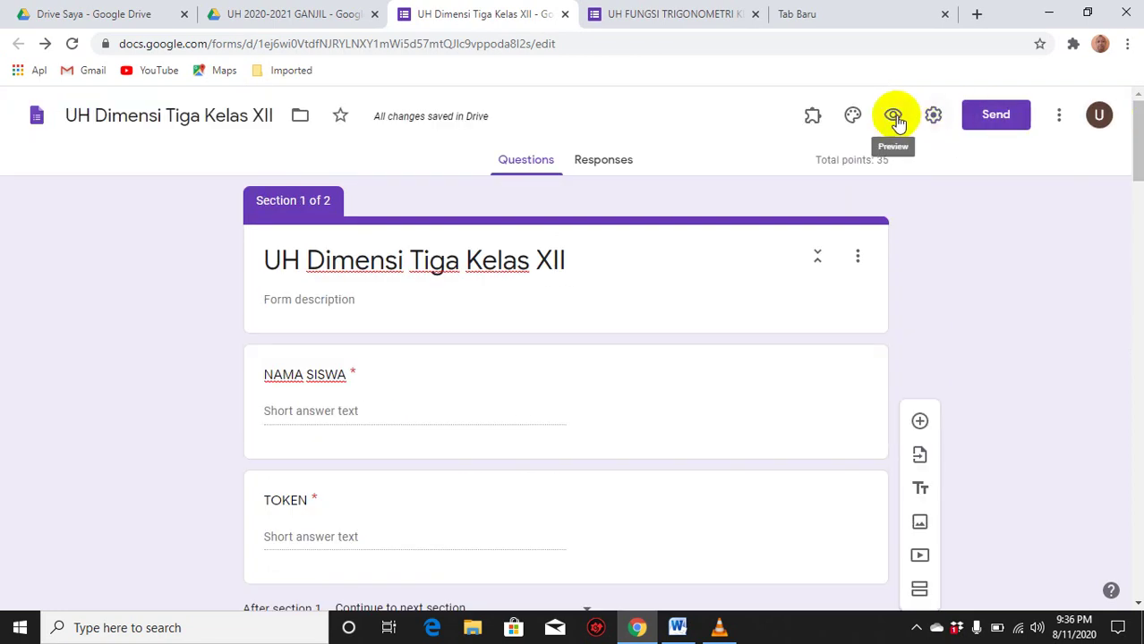
pyautogui.click(893, 117)
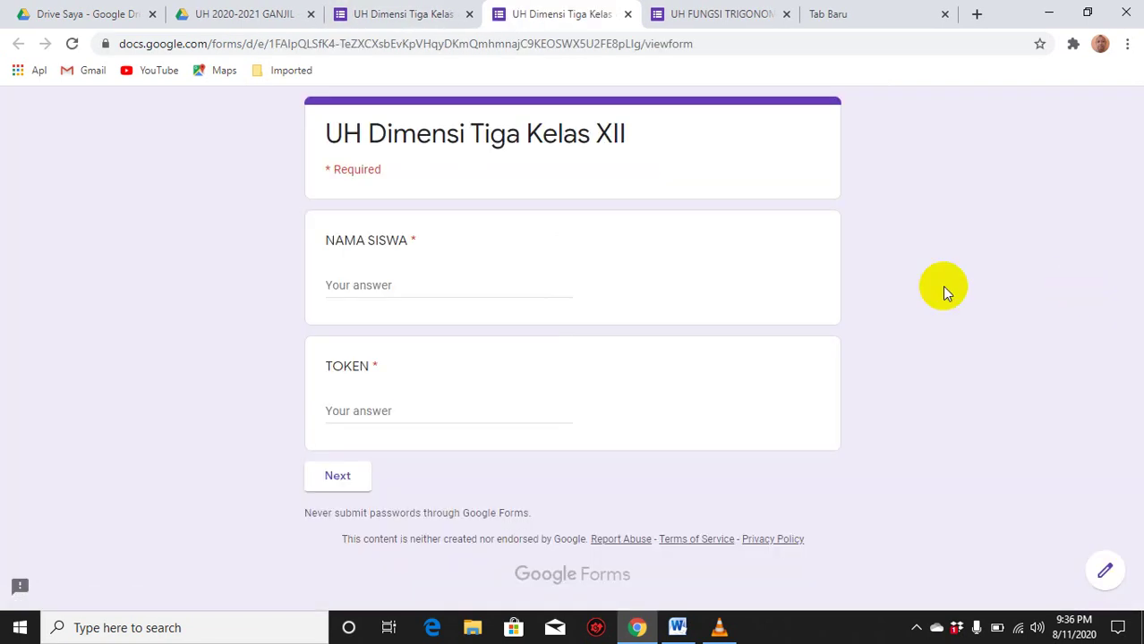
pyautogui.click(368, 283)
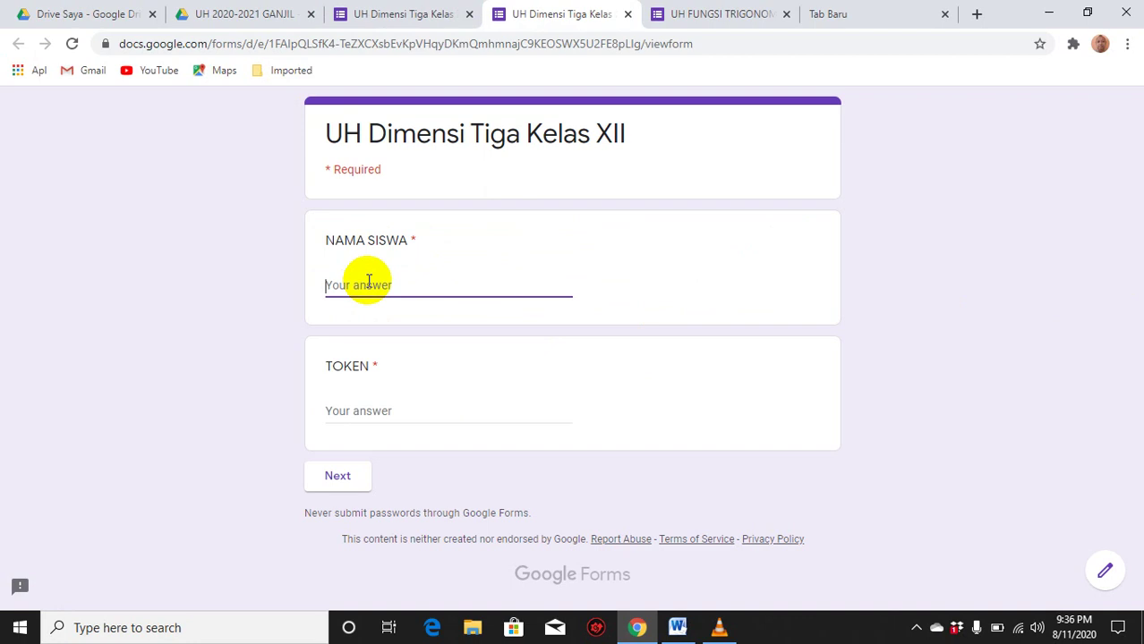
pyautogui.click(375, 409)
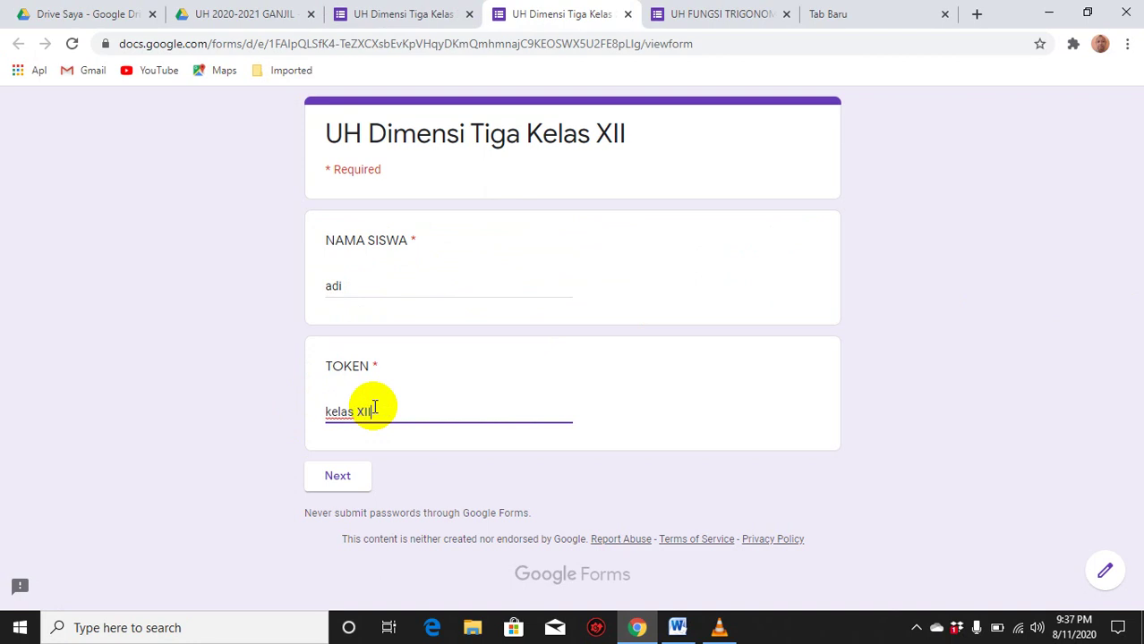
pyautogui.click(337, 484)
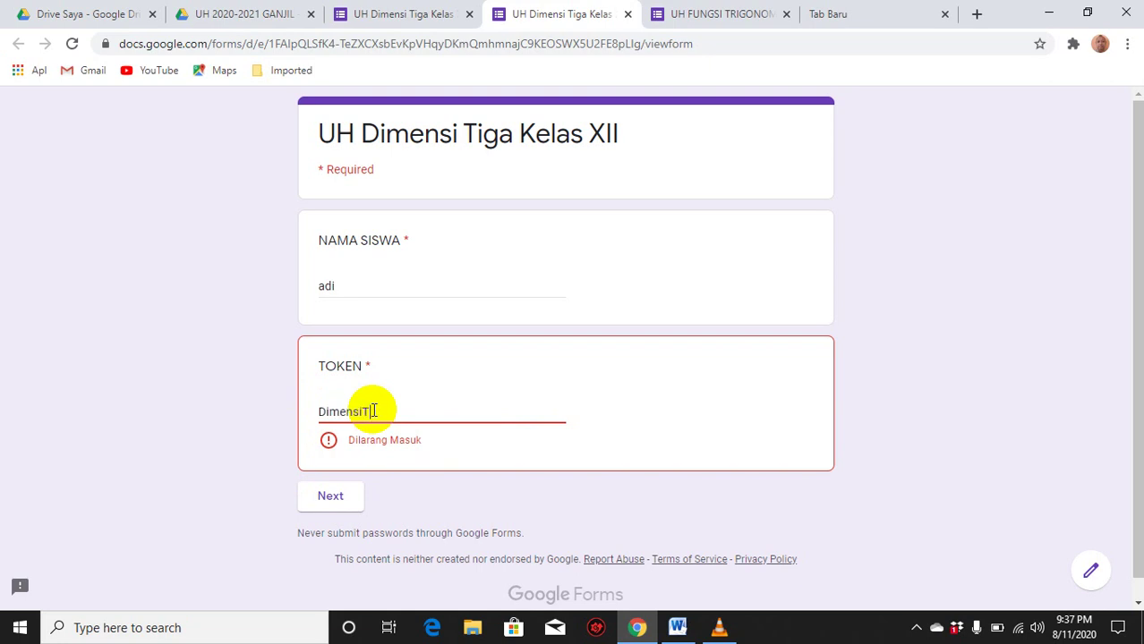
# - Correct the entry in the TOKEN field of the previewed form and continue to the SOAL PG section
pyautogui.click(330, 497)
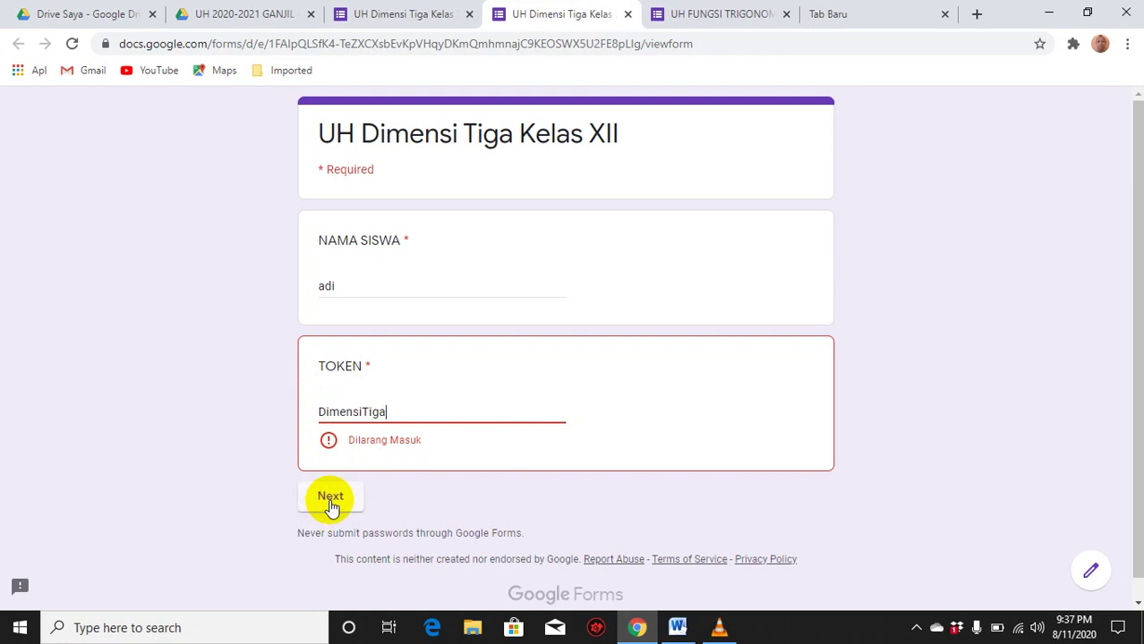
pyautogui.click(395, 423)
pyautogui.click(363, 413)
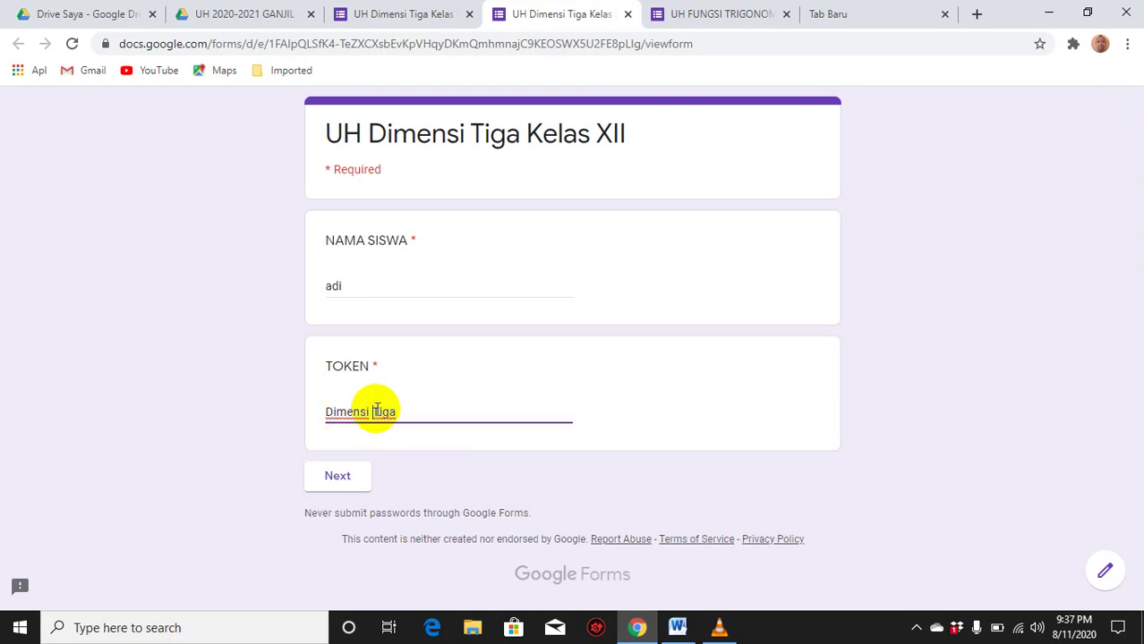
pyautogui.click(343, 480)
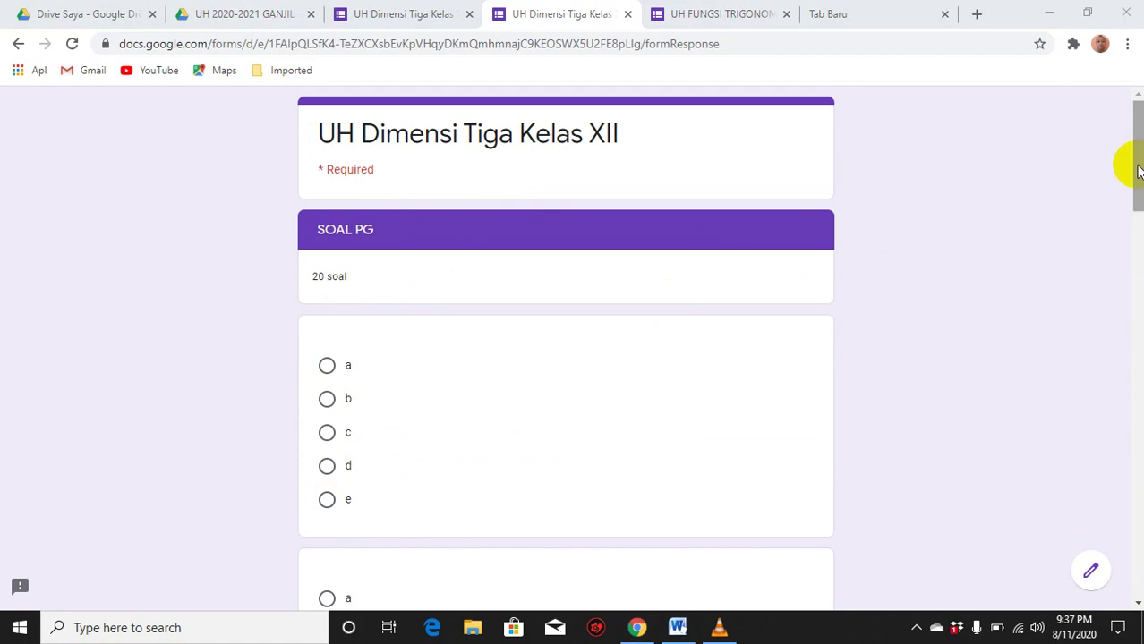
# - Answer the previewed 2a cm cube question about segment HB with option e
pyautogui.moveTo(1135, 166)
pyautogui.mouseDown()
pyautogui.moveTo(1139, 331)
pyautogui.moveTo(1137, 156)
pyautogui.mouseUp()
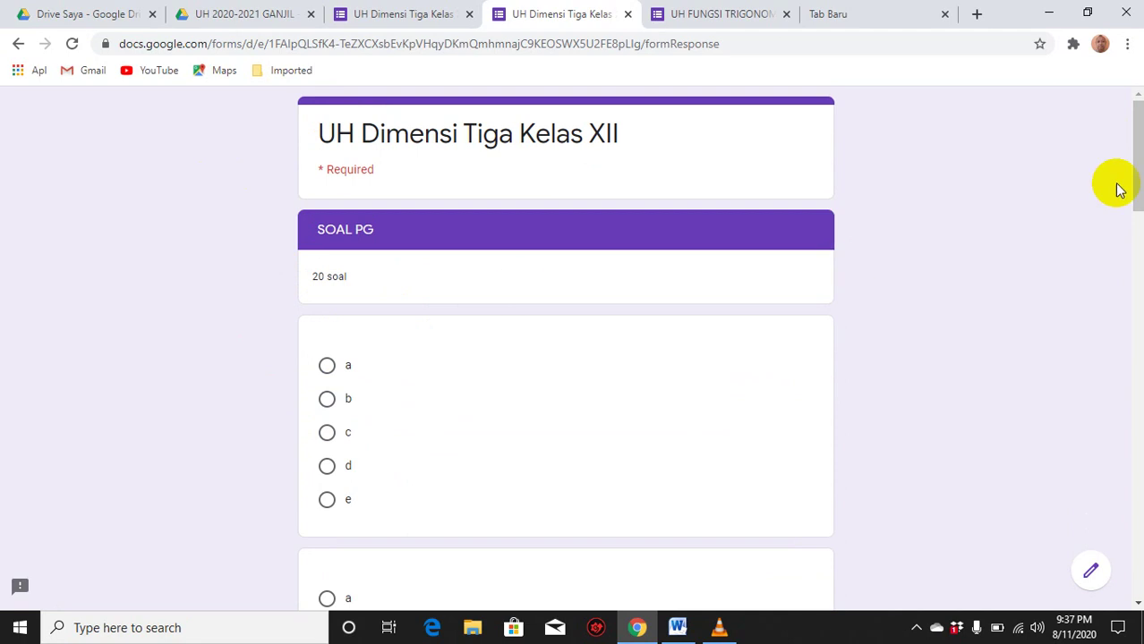
pyautogui.moveTo(1141, 139); pyautogui.dragTo(1141, 140)
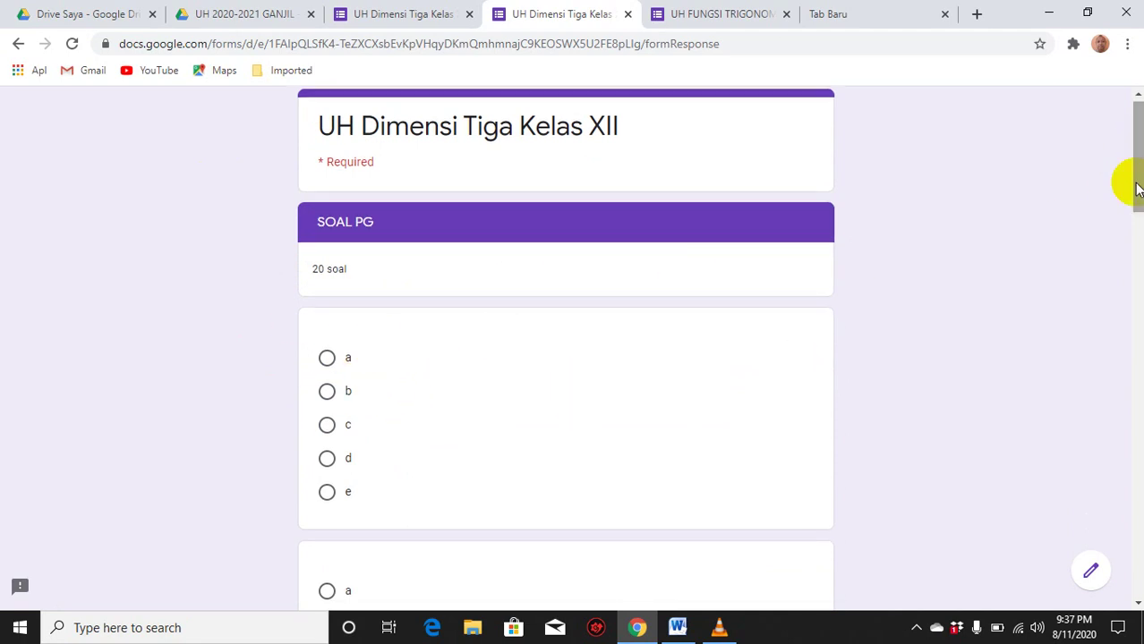
pyautogui.moveTo(1138, 166); pyautogui.dragTo(1133, 461)
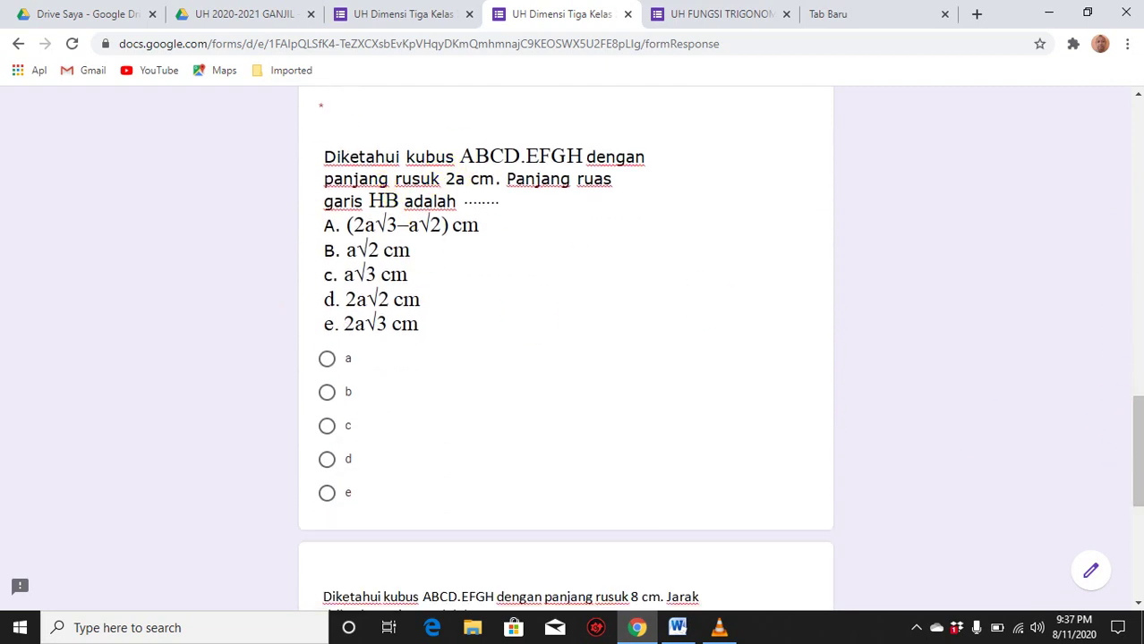
pyautogui.moveTo(1129, 417); pyautogui.dragTo(1137, 442)
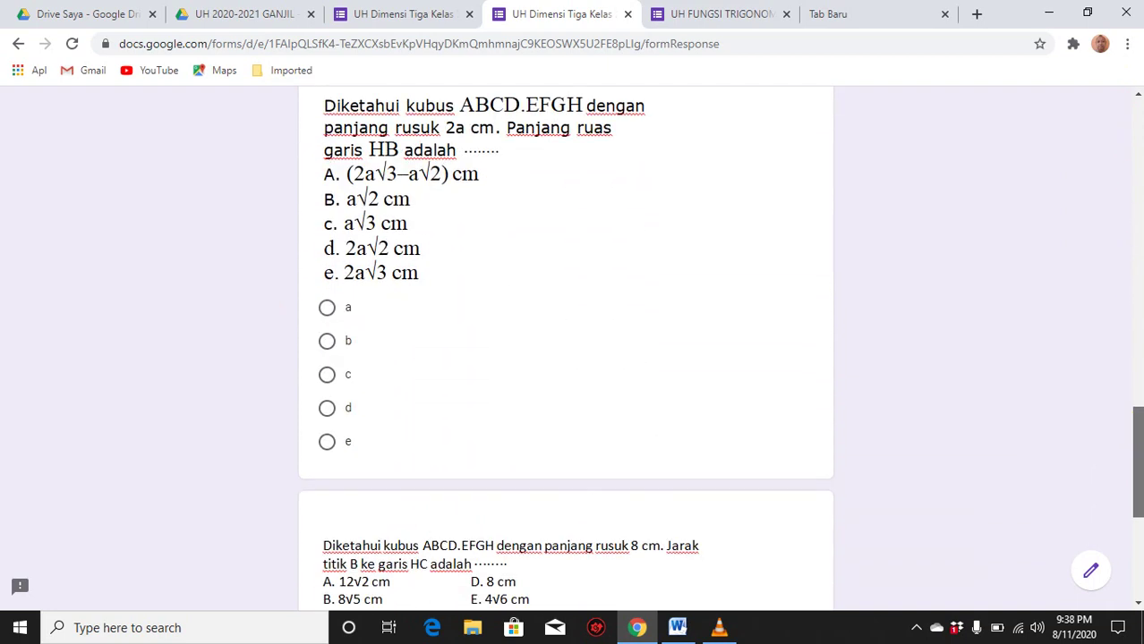
pyautogui.click(327, 444)
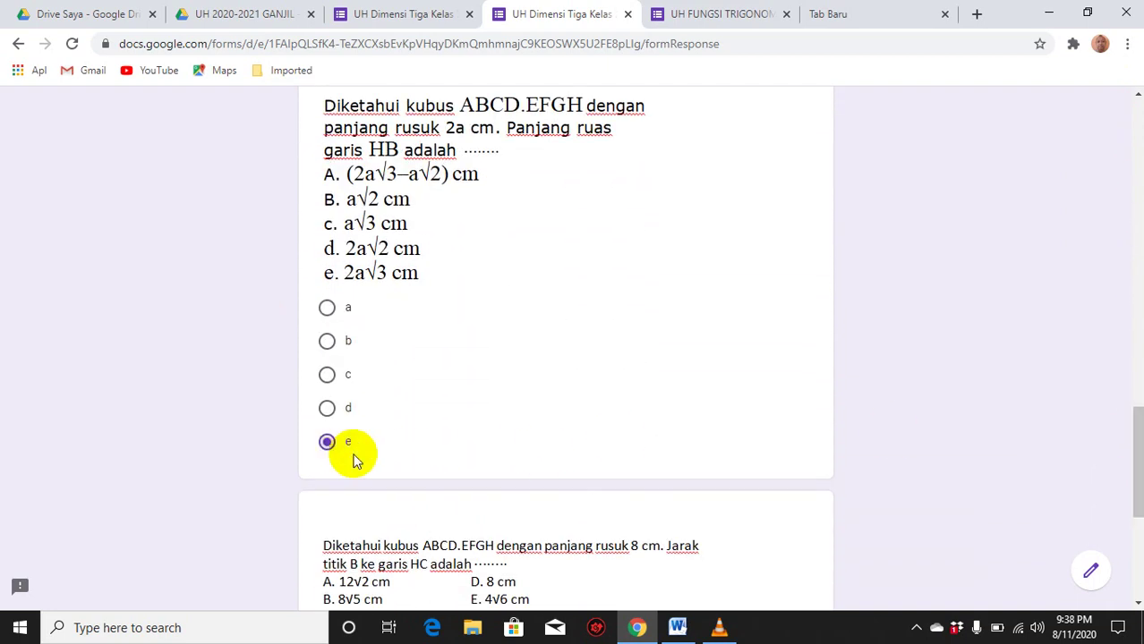
# - Answer the 8 cm cube question with option a and submit the test response
pyautogui.moveTo(1131, 450); pyautogui.dragTo(1137, 511)
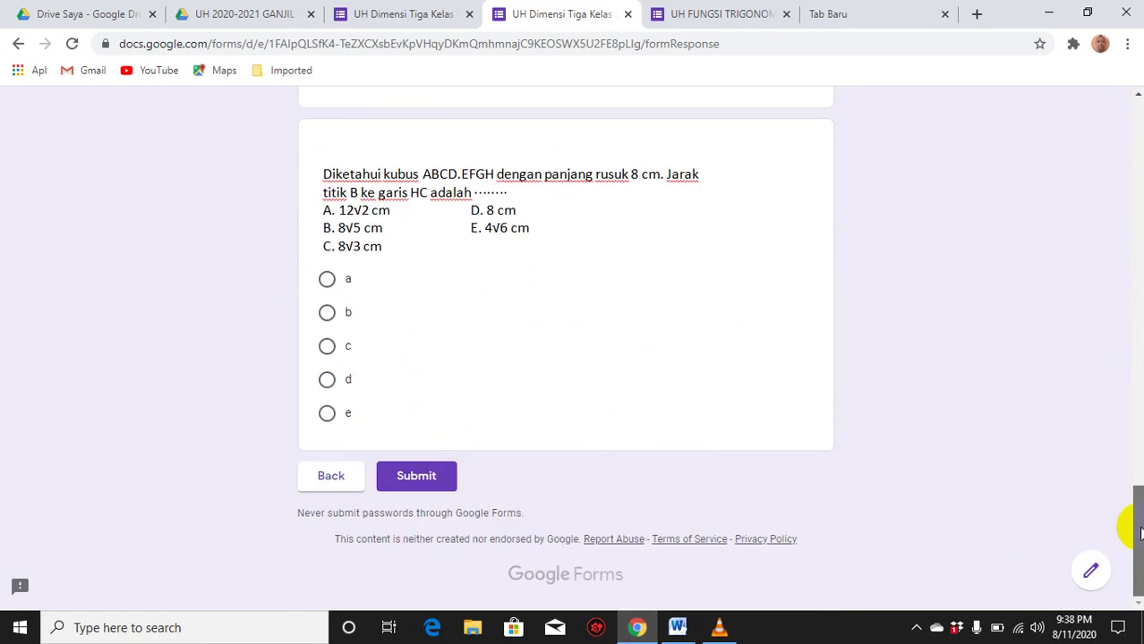
pyautogui.click(326, 280)
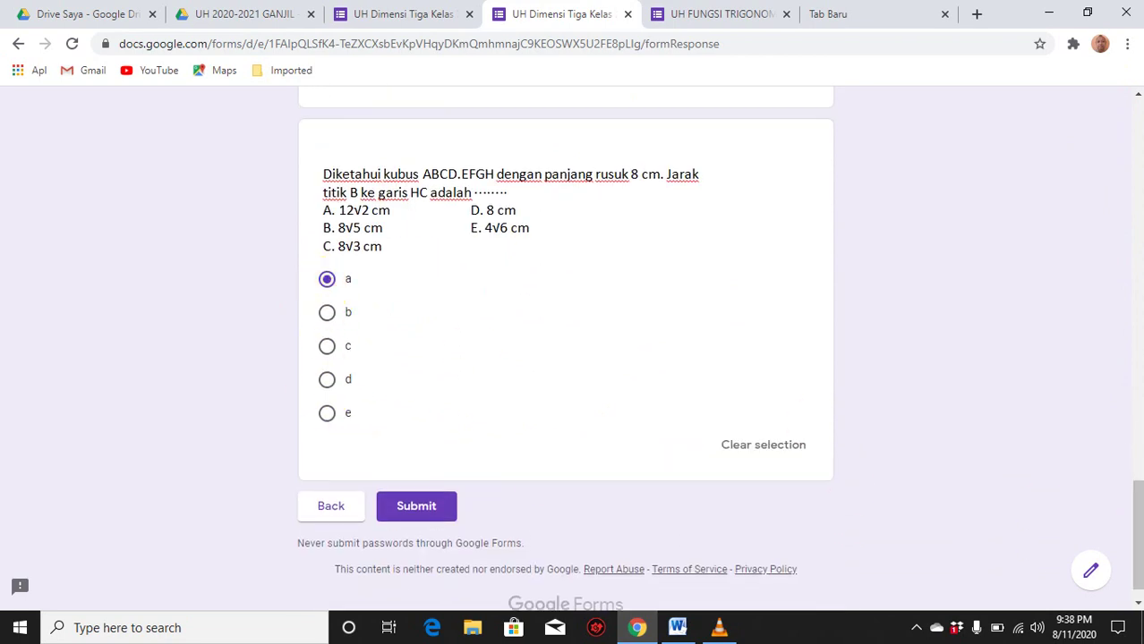
pyautogui.click(415, 506)
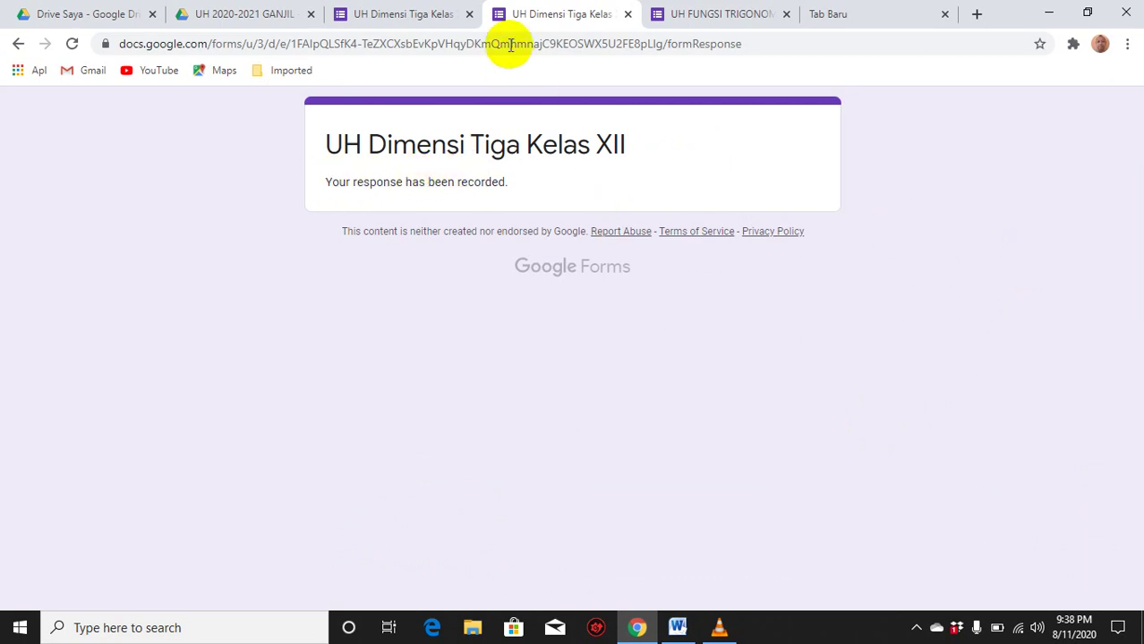
# - Return to the form editor and review the response summary with its insights and points distribution
pyautogui.click(390, 11)
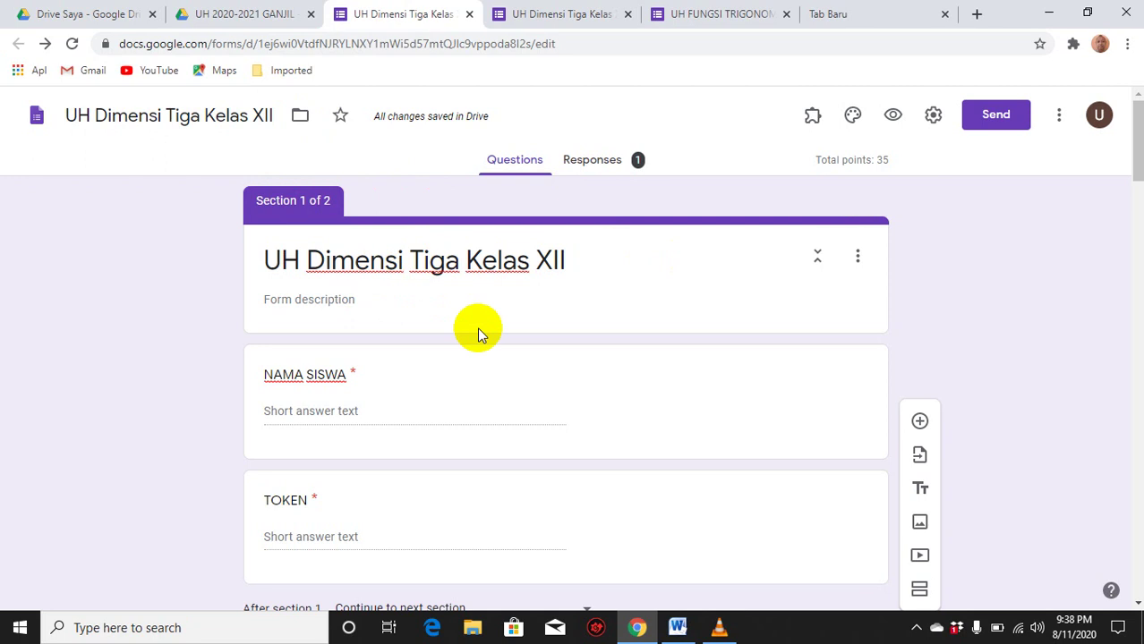
pyautogui.click(608, 164)
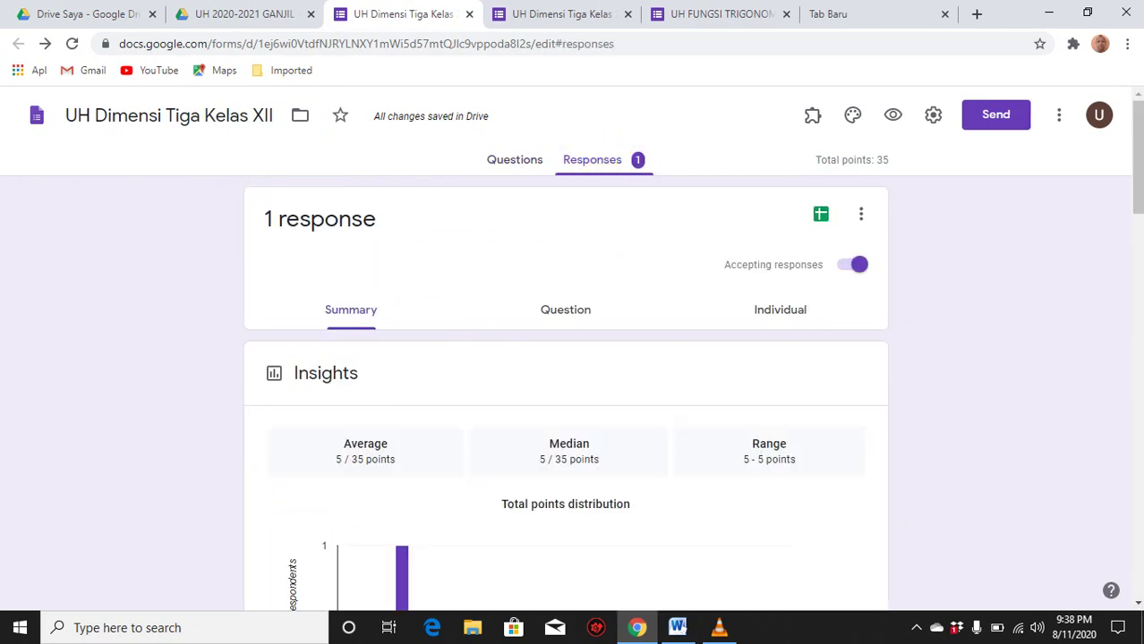
pyautogui.moveTo(1129, 154); pyautogui.dragTo(1136, 215)
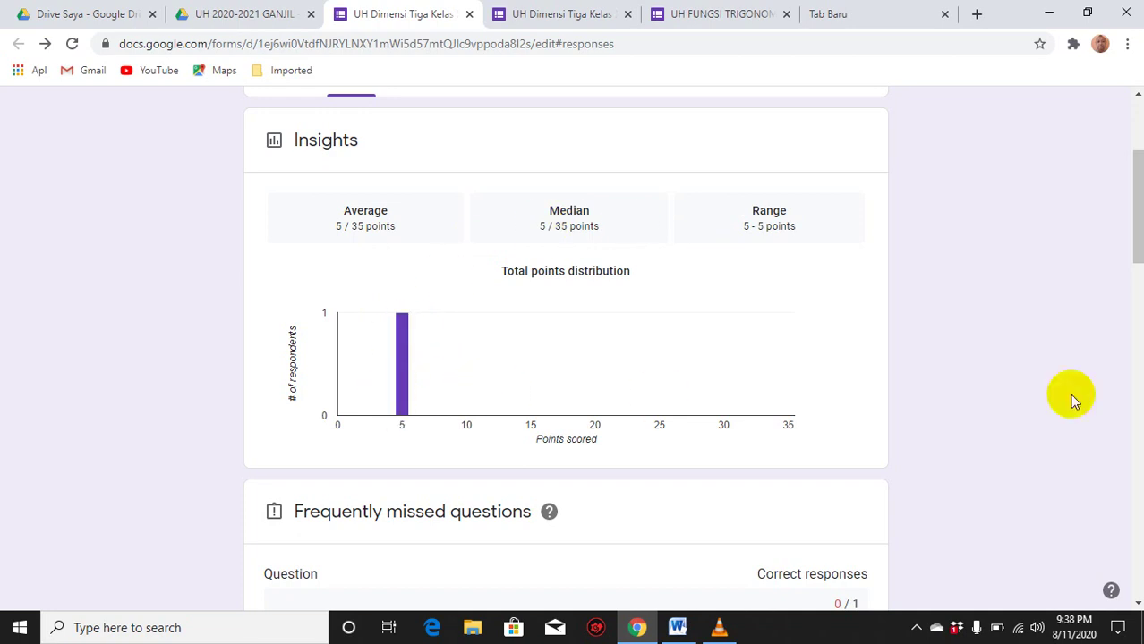
pyautogui.moveTo(1136, 190); pyautogui.dragTo(1138, 152)
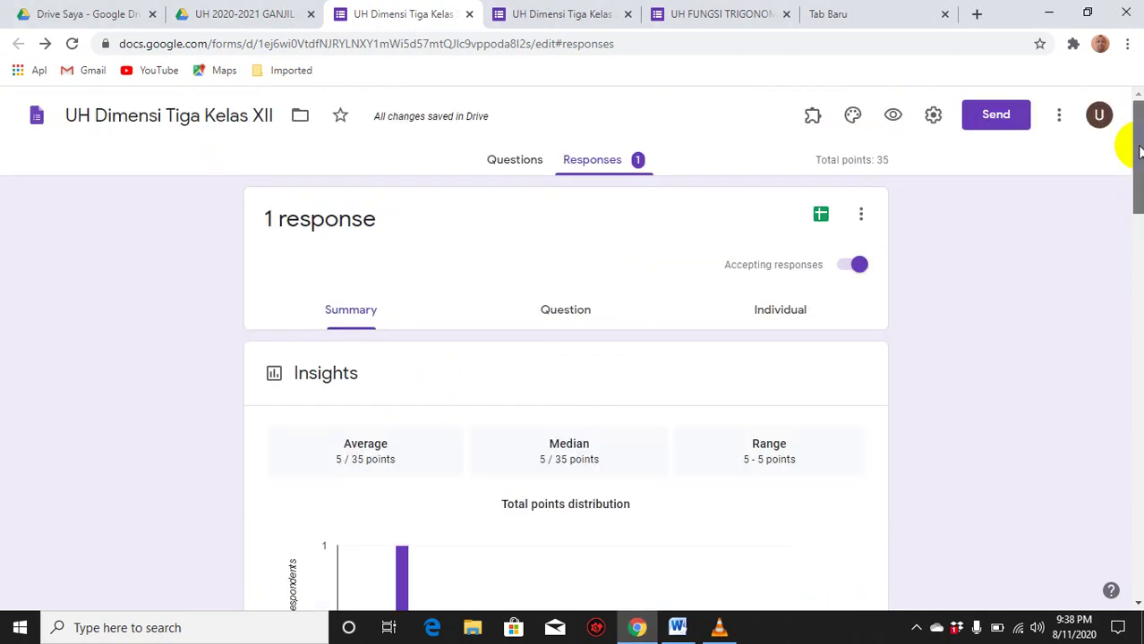
# - Create a new spreadsheet named UH Dimensi Tiga Kelas XII (Responses) as the form's response destination
pyautogui.click(820, 214)
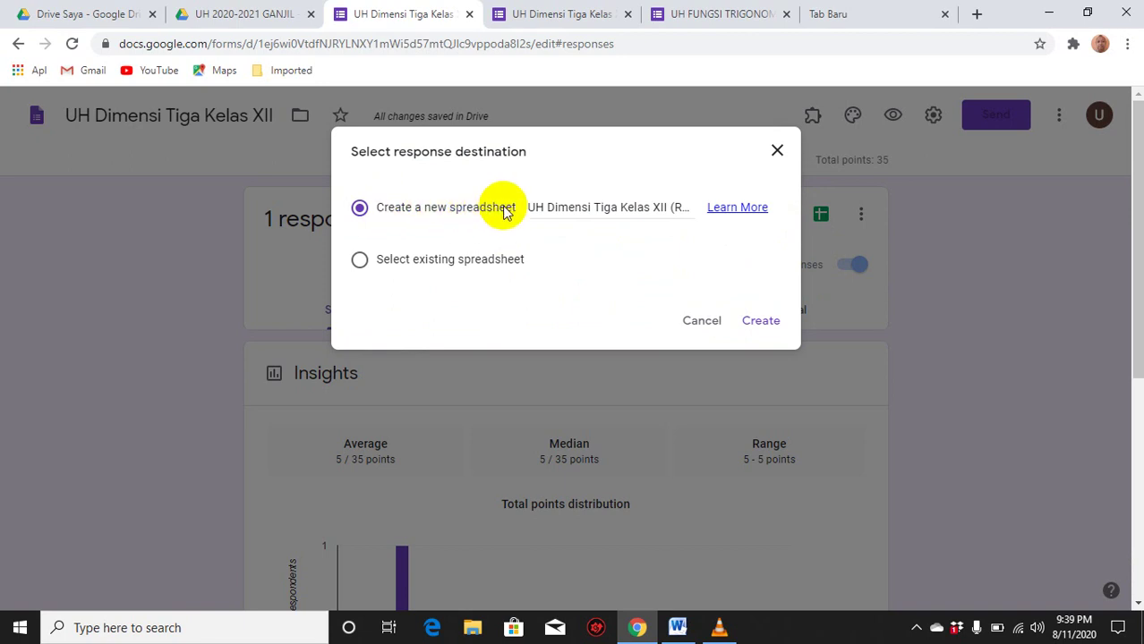
pyautogui.click(759, 322)
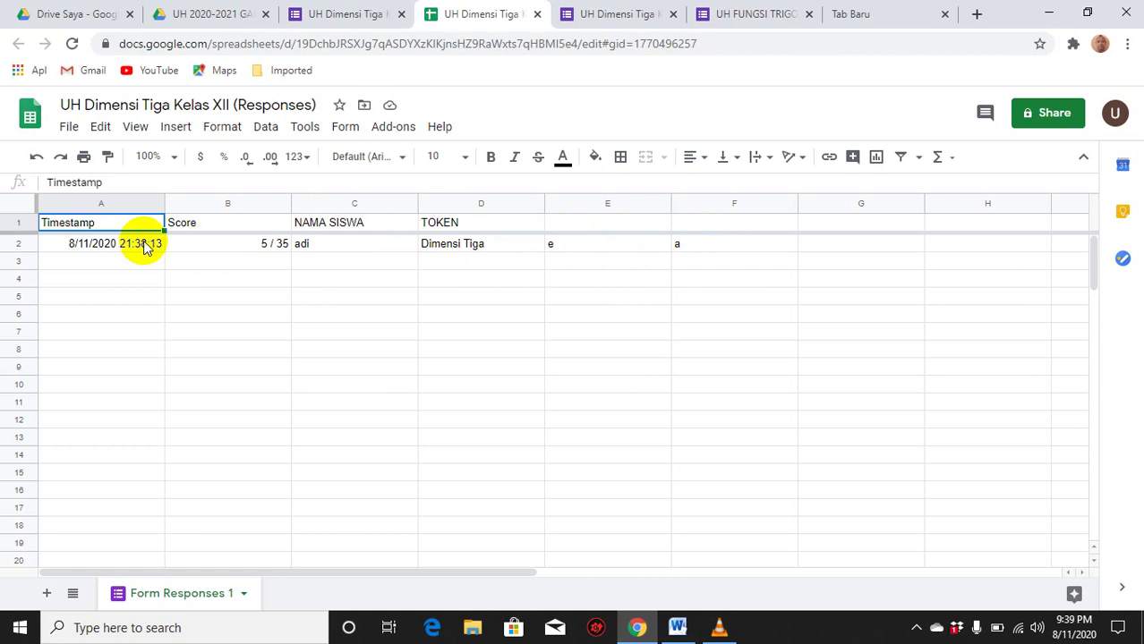
# - Return to the form's questions, open the theme options and set the theme color to orange
pyautogui.click(334, 15)
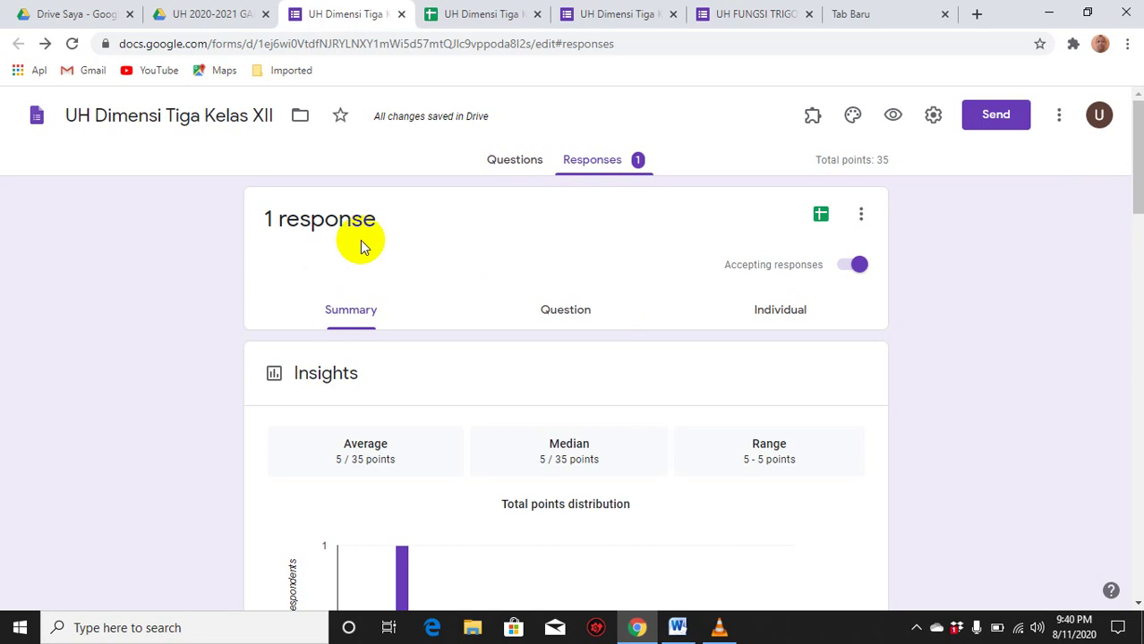
pyautogui.click(524, 171)
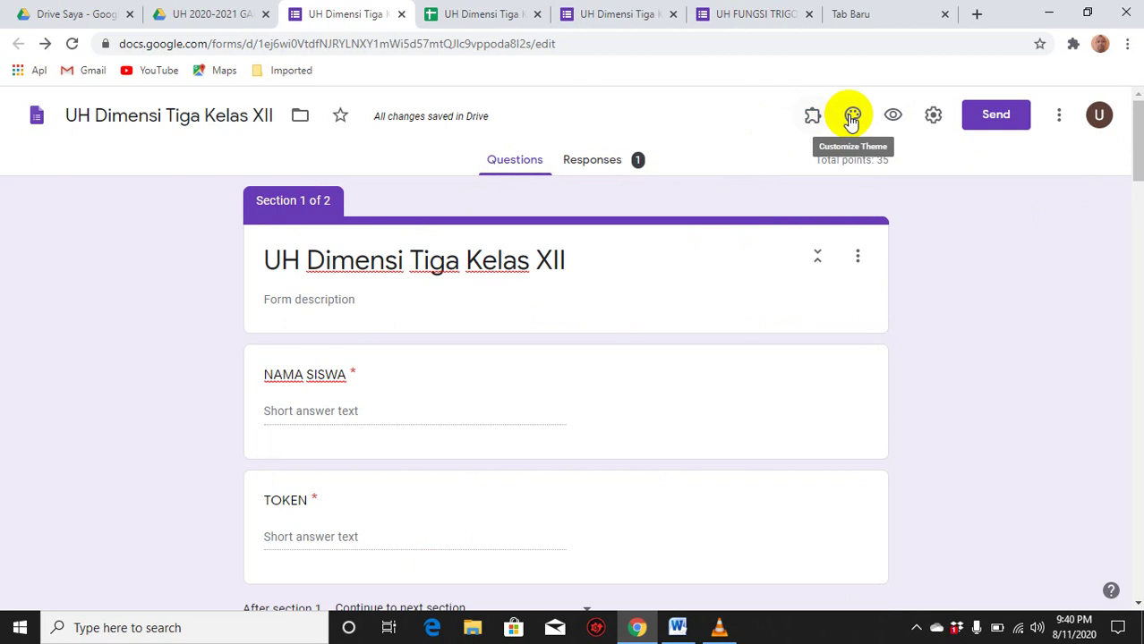
pyautogui.click(851, 119)
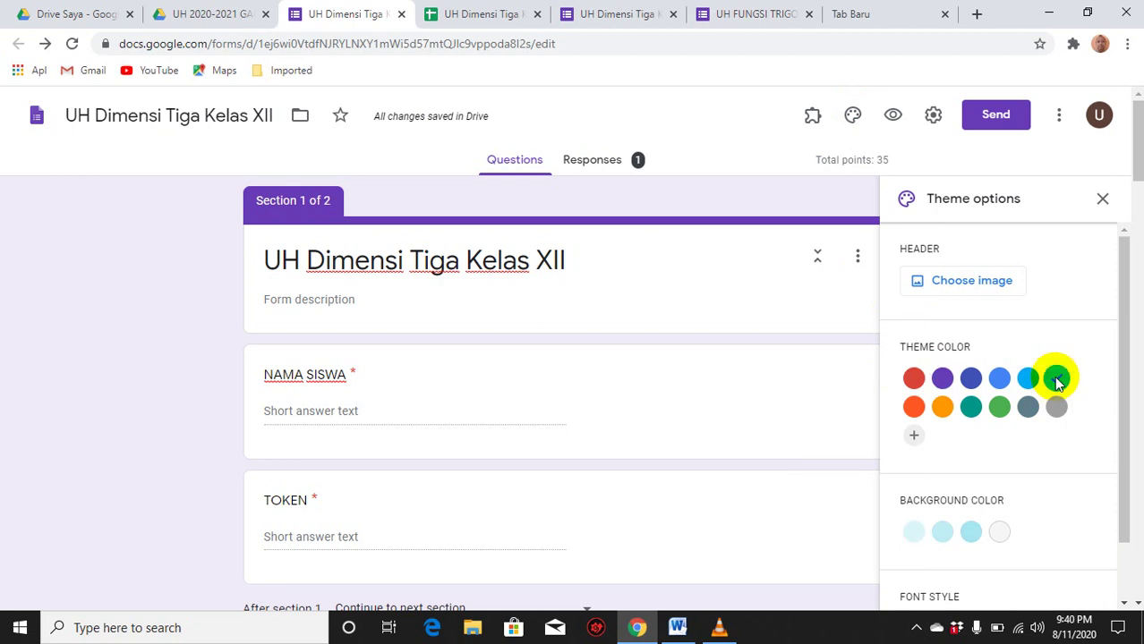
pyautogui.click(1056, 379)
pyautogui.click(951, 403)
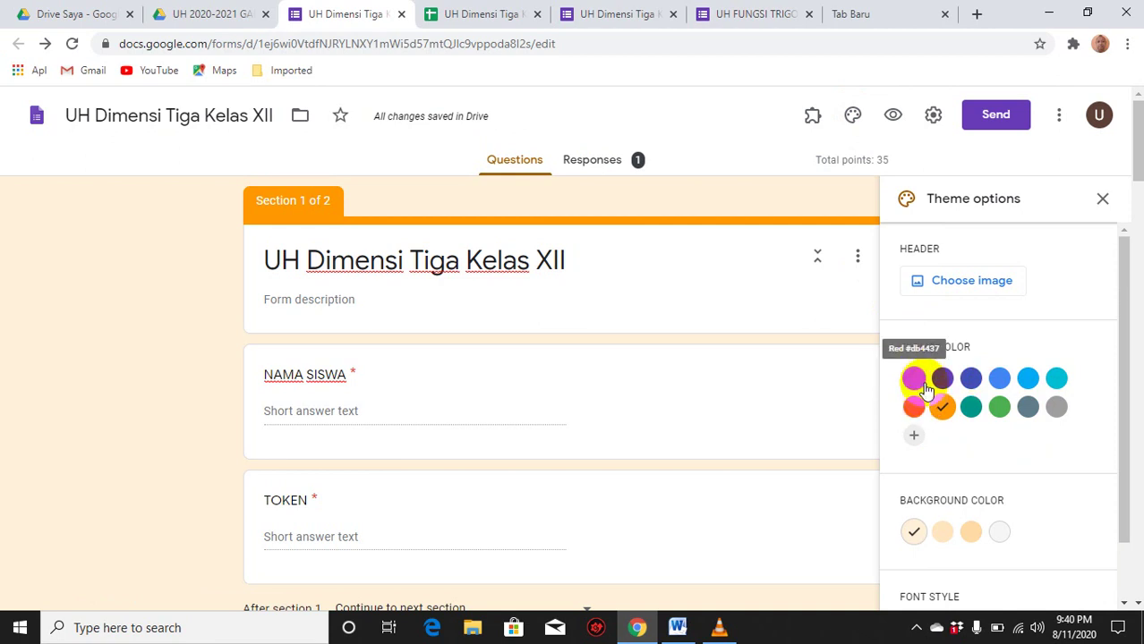
# - Open the header image selection, look through the Work and School themes, and switch to uploading a file
pyautogui.click(954, 287)
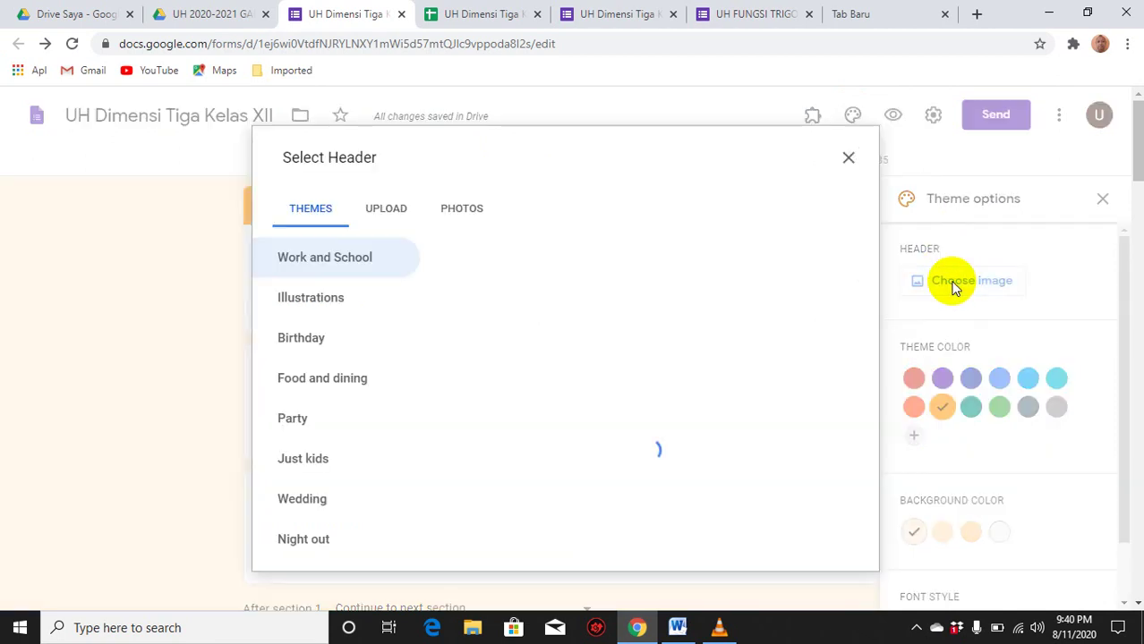
pyautogui.click(383, 209)
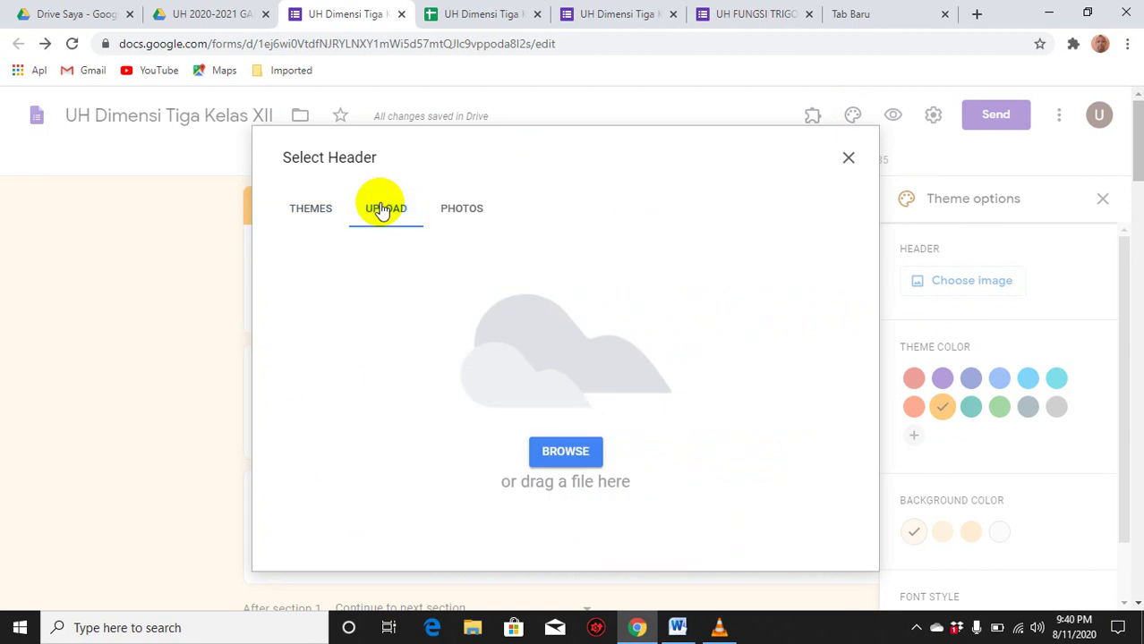
pyautogui.click(317, 213)
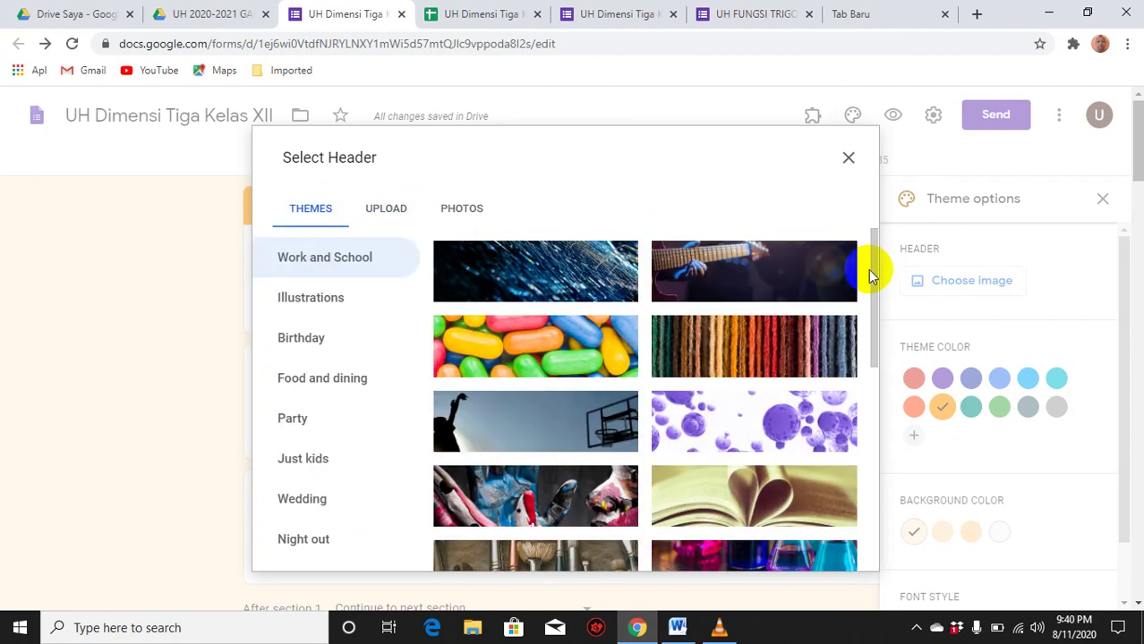
pyautogui.moveTo(869, 269)
pyautogui.mouseDown()
pyautogui.moveTo(866, 511)
pyautogui.moveTo(868, 286)
pyautogui.mouseUp()
pyautogui.click(388, 212)
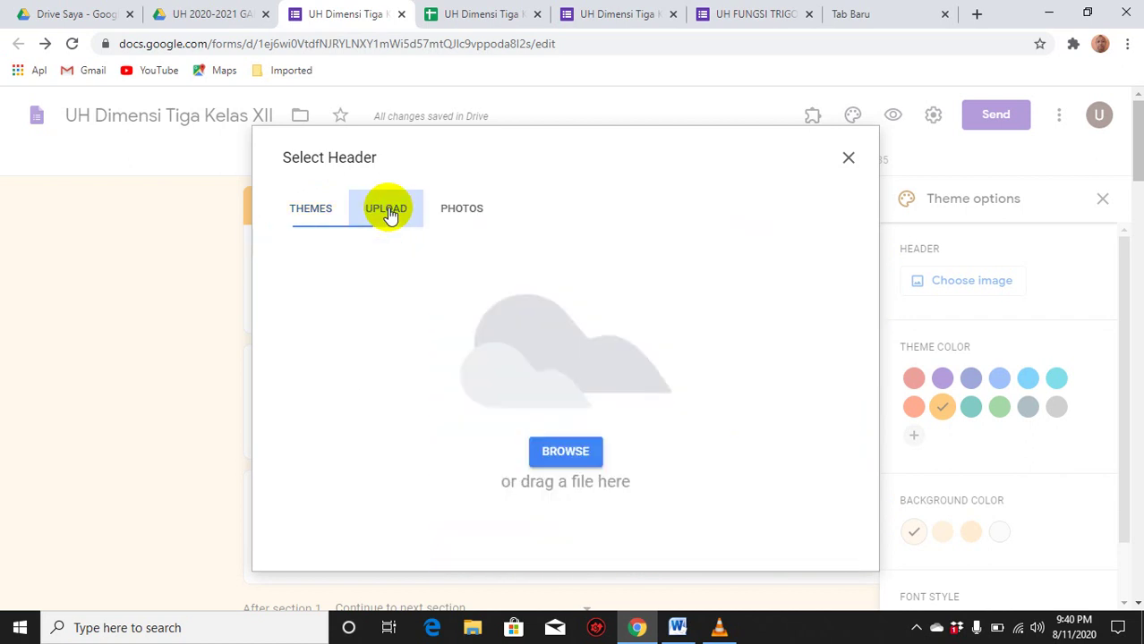
# - Upload WhatsApp Image 2020-08-04 at 07.29.17 from the Pictures folder as the form header, shifting the crop area slightly upward
pyautogui.click(564, 452)
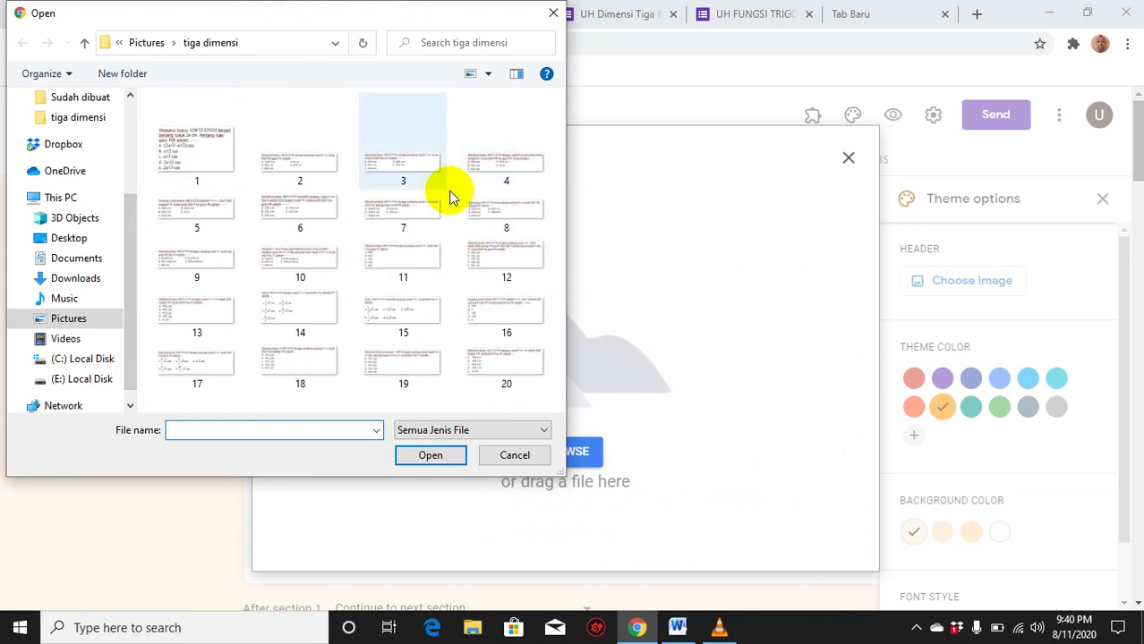
pyautogui.click(147, 42)
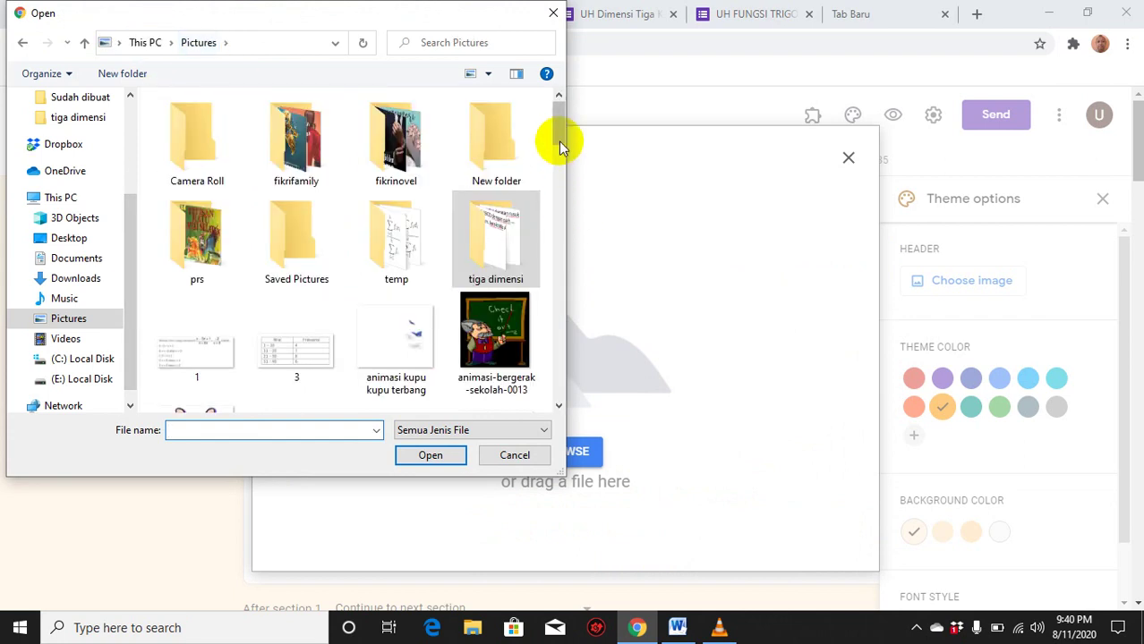
pyautogui.moveTo(559, 140); pyautogui.dragTo(536, 414)
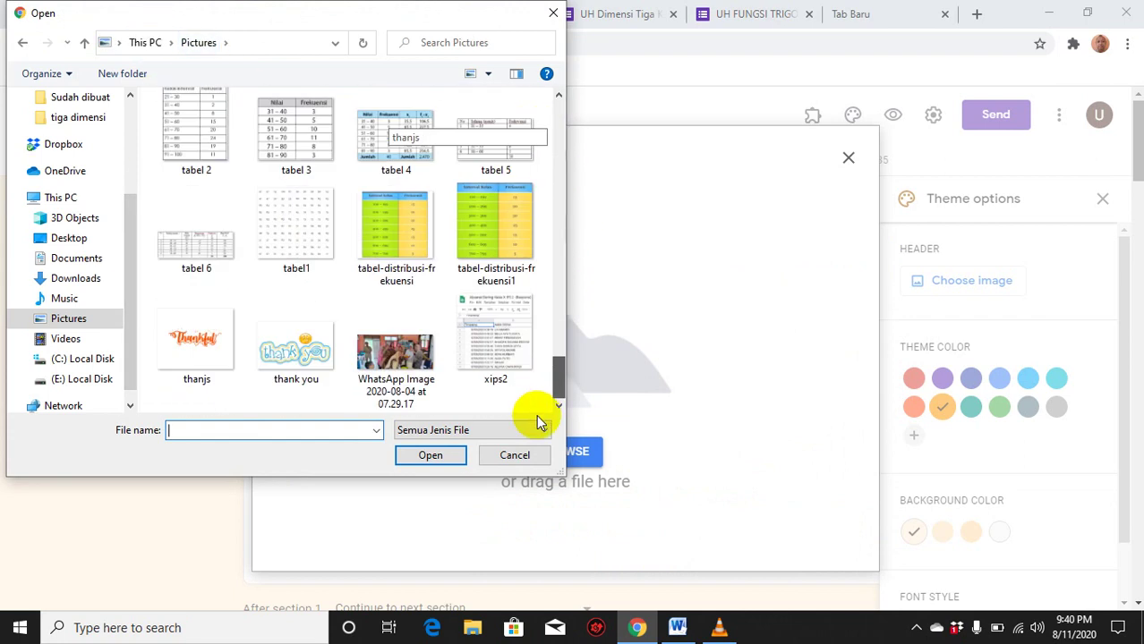
pyautogui.click(394, 356)
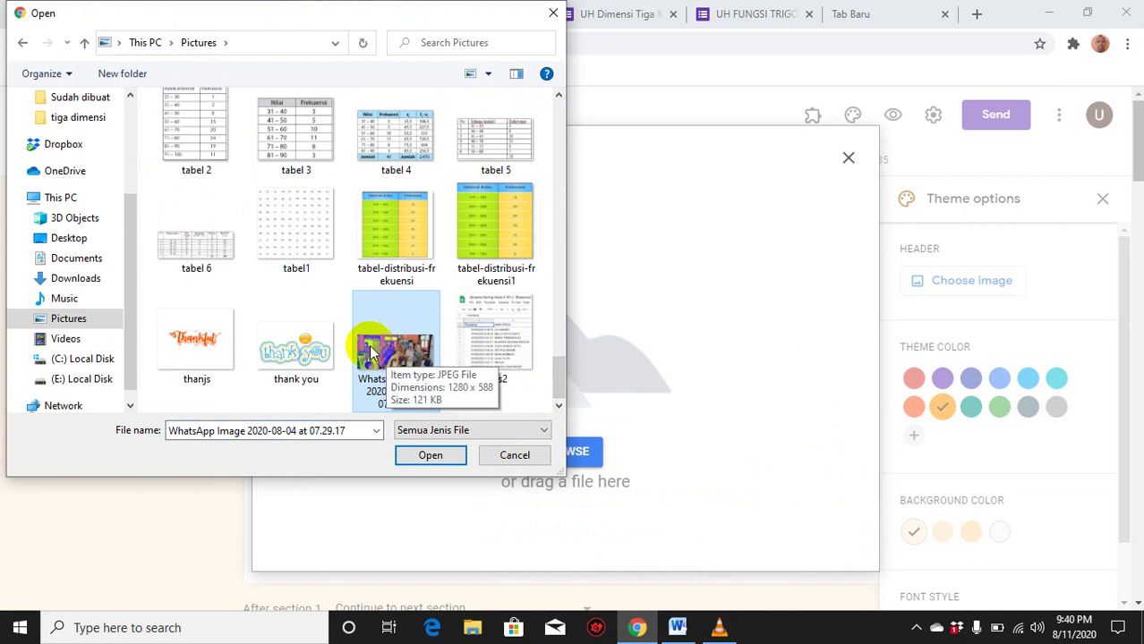
pyautogui.click(430, 455)
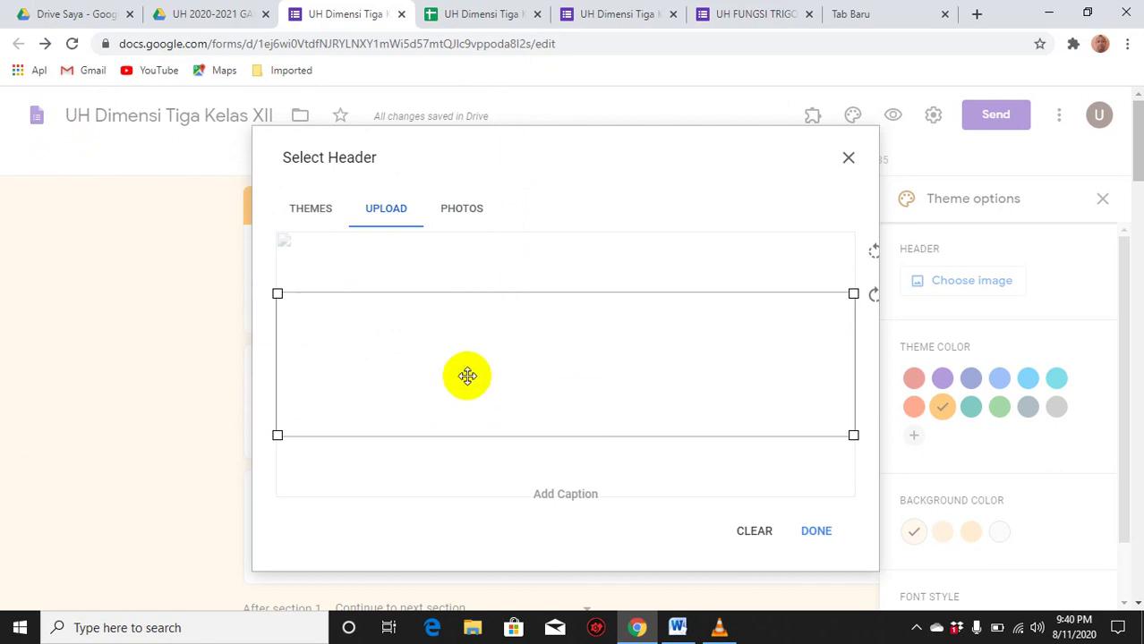
pyautogui.moveTo(467, 376); pyautogui.dragTo(469, 356)
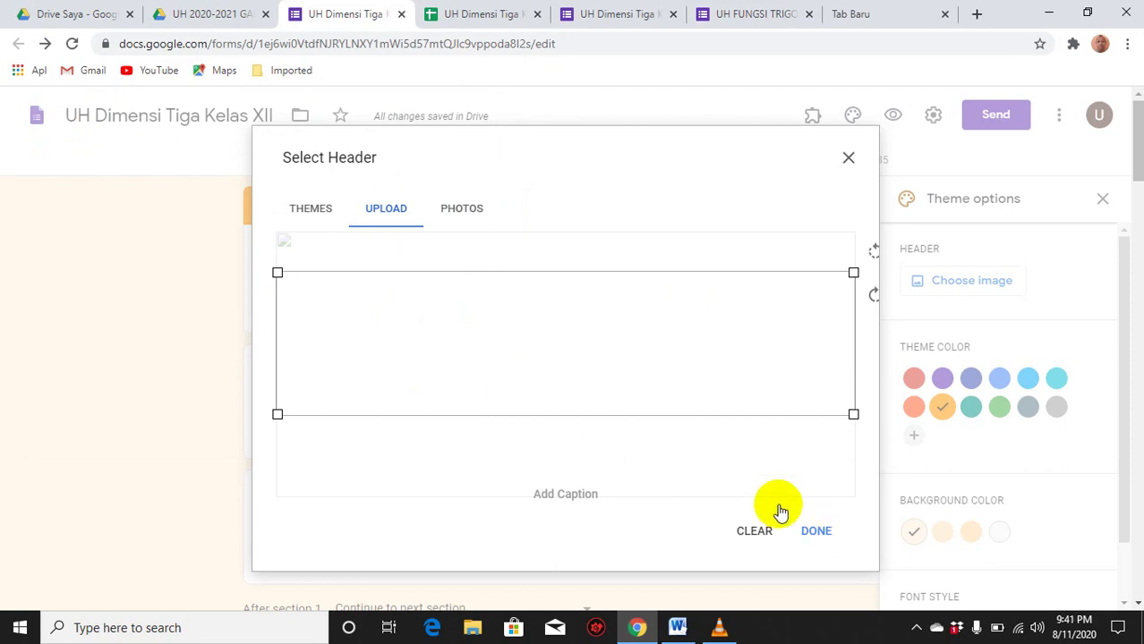
pyautogui.click(825, 531)
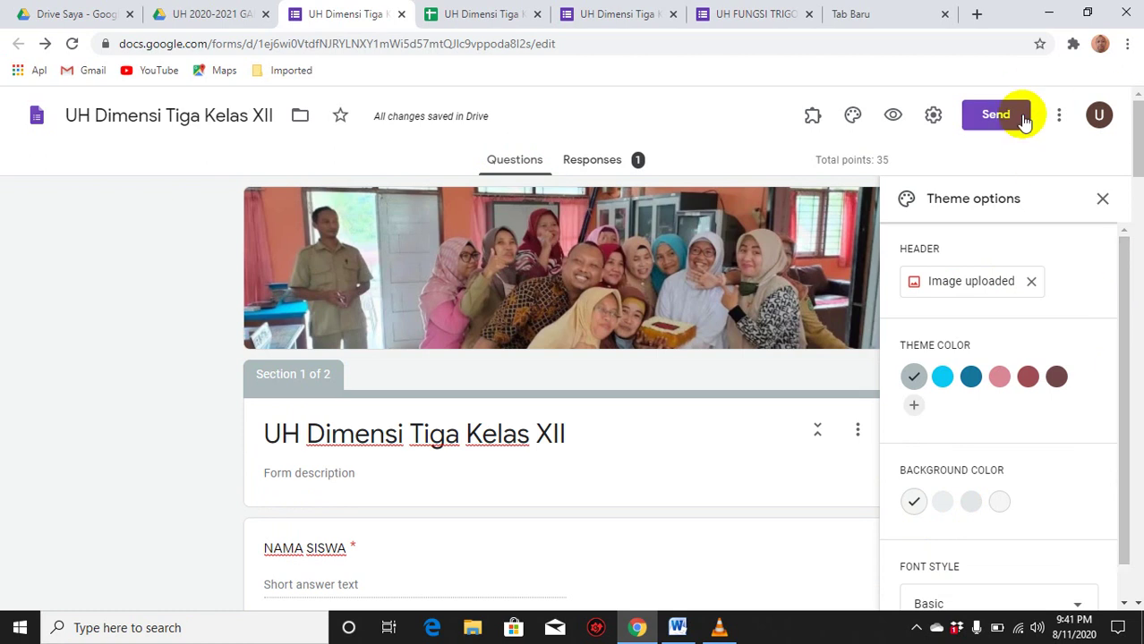
# - Generate a shortened link for sending the form and copy it
pyautogui.click(988, 113)
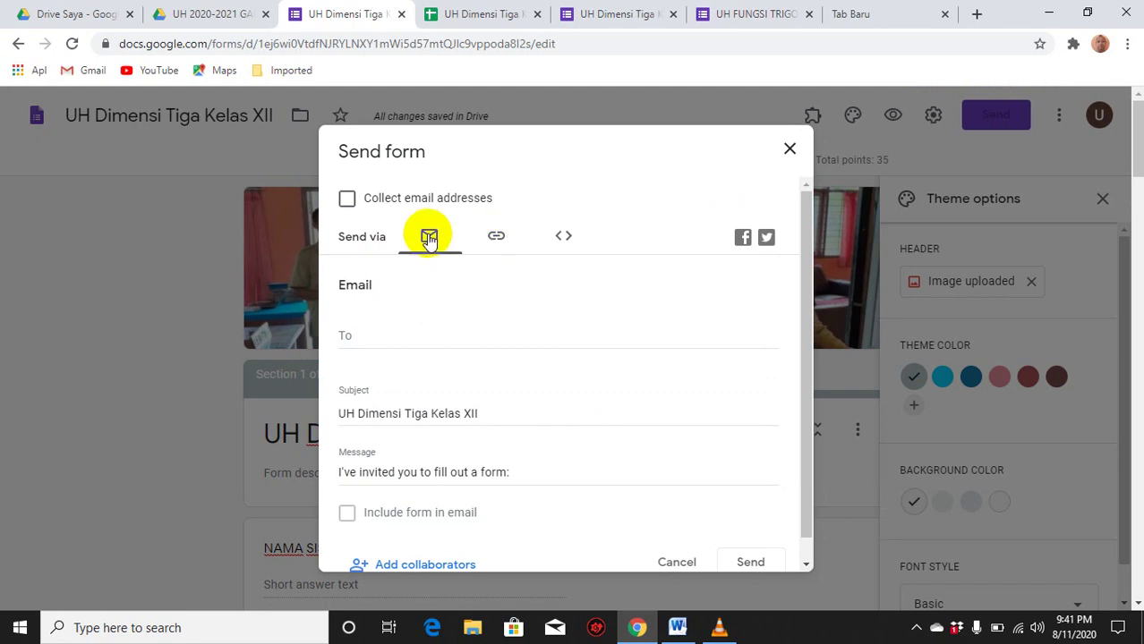
pyautogui.click(496, 240)
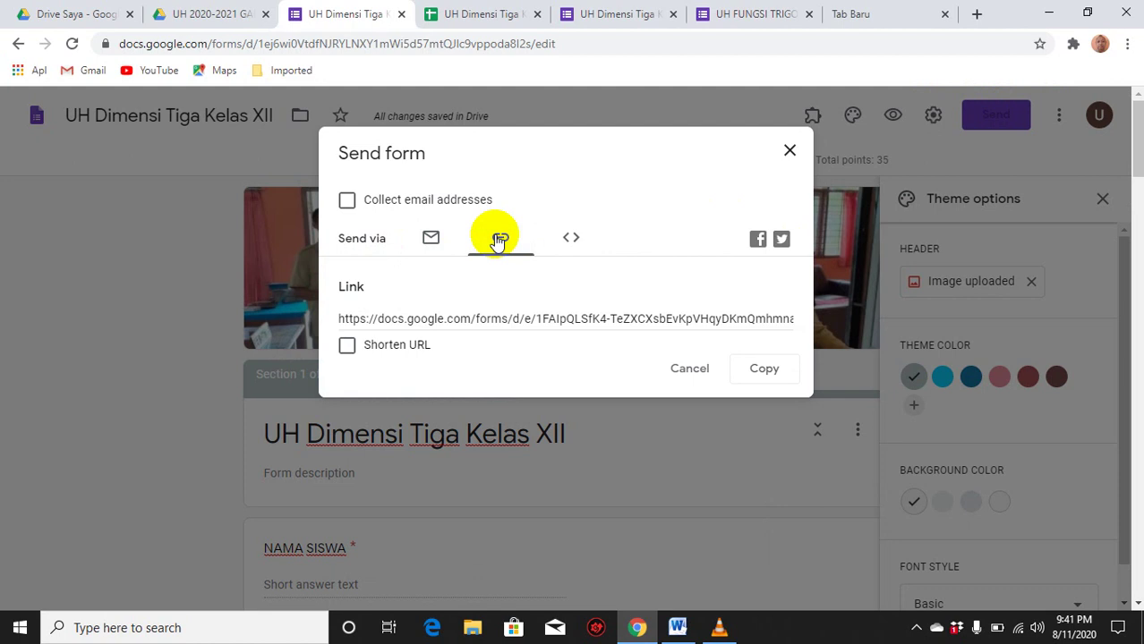
pyautogui.click(349, 352)
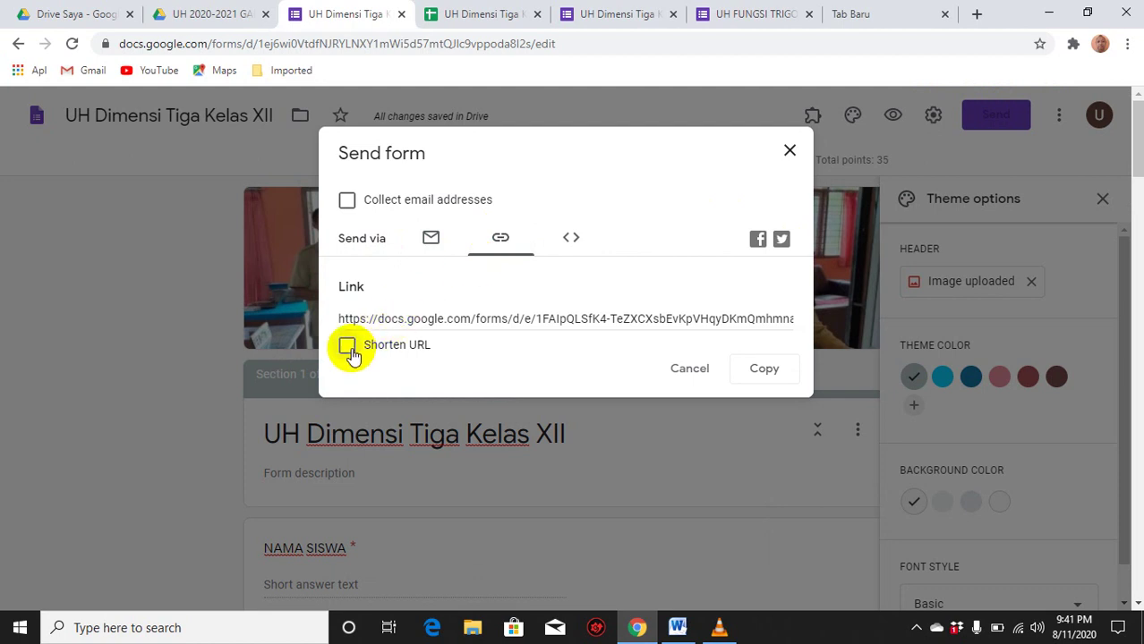
pyautogui.click(761, 370)
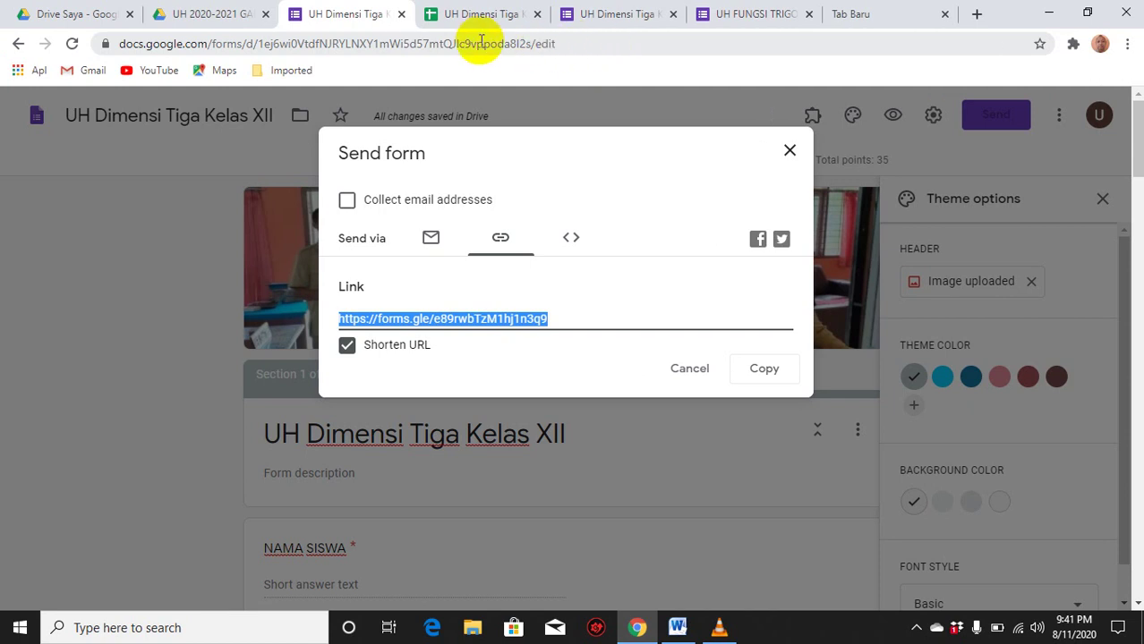
pyautogui.click(975, 13)
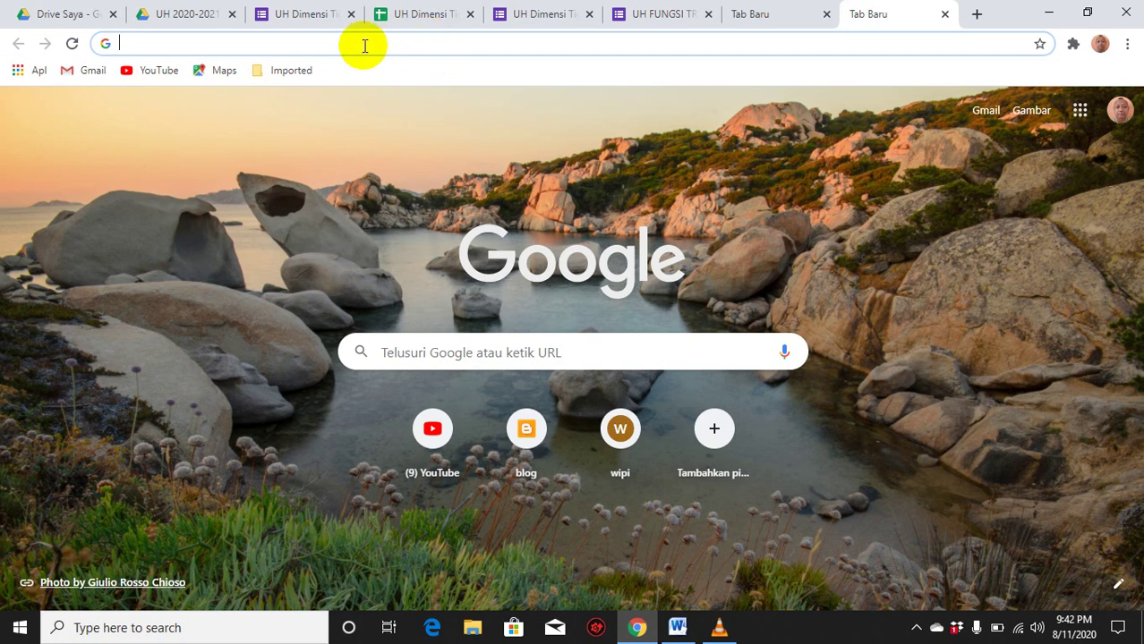
pyautogui.write('w')
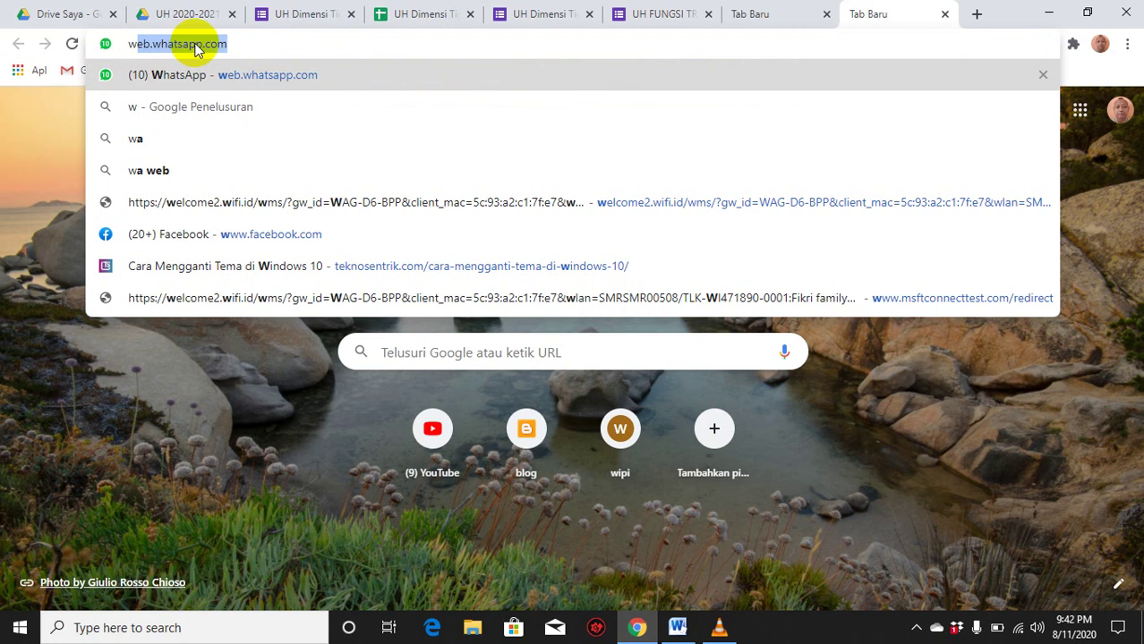
pyautogui.click(255, 43)
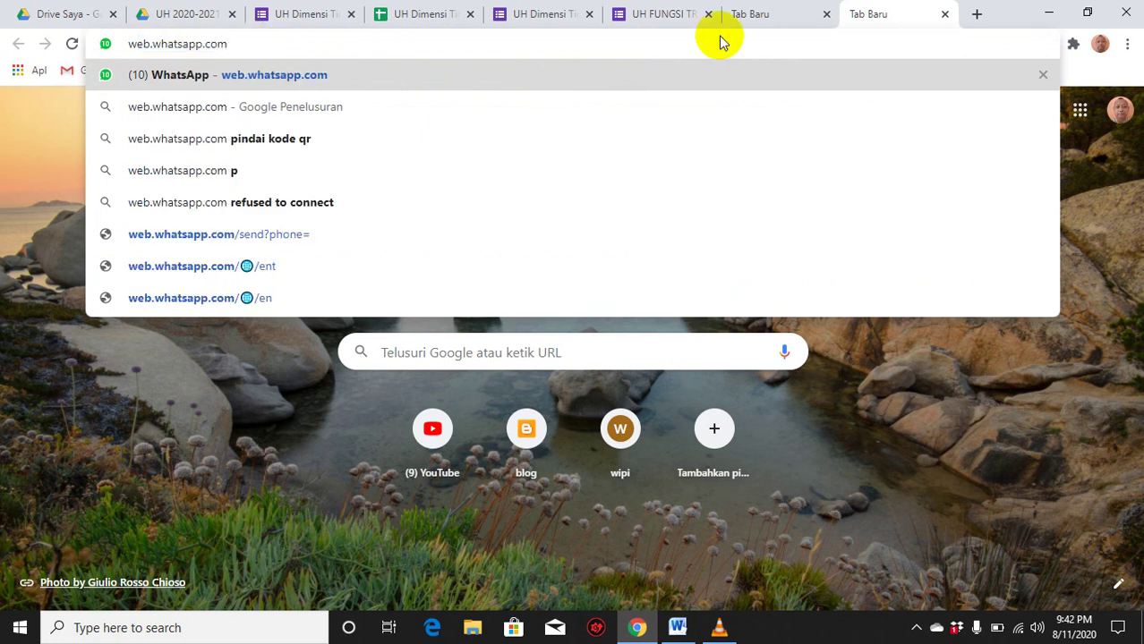
pyautogui.click(944, 13)
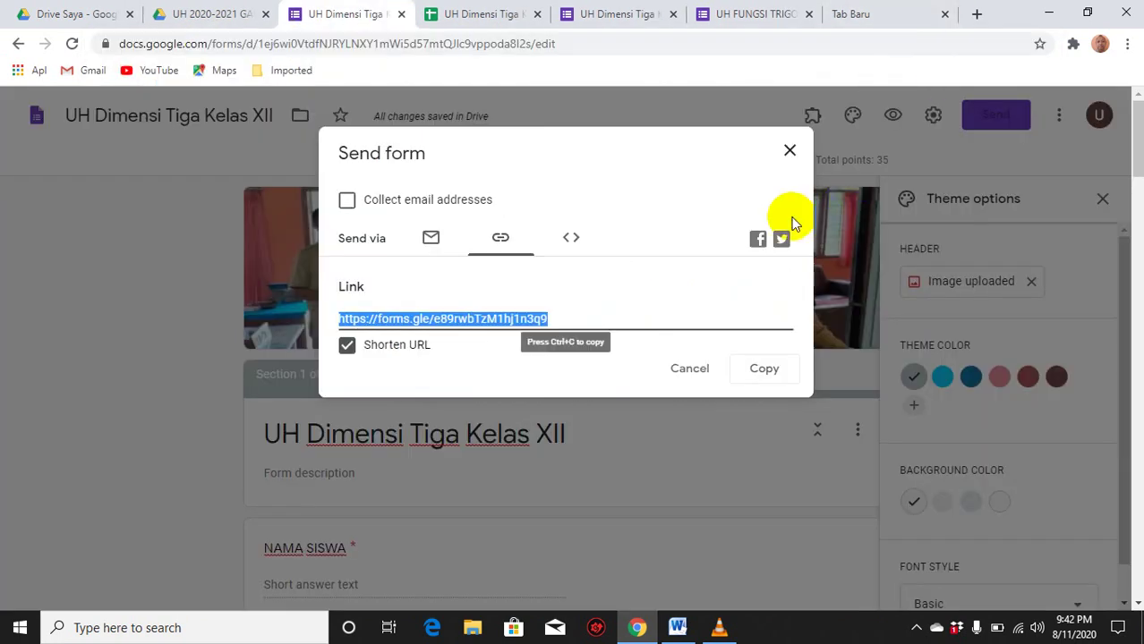